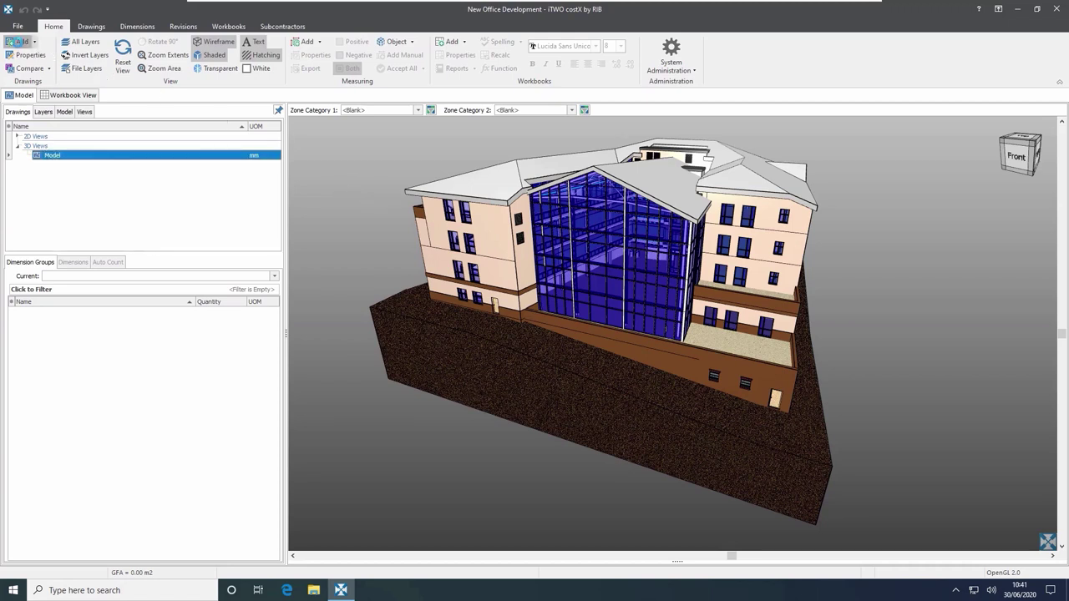
# Open the Add Drawing dialog and look at the supported file types.
pyautogui.click(19, 41)
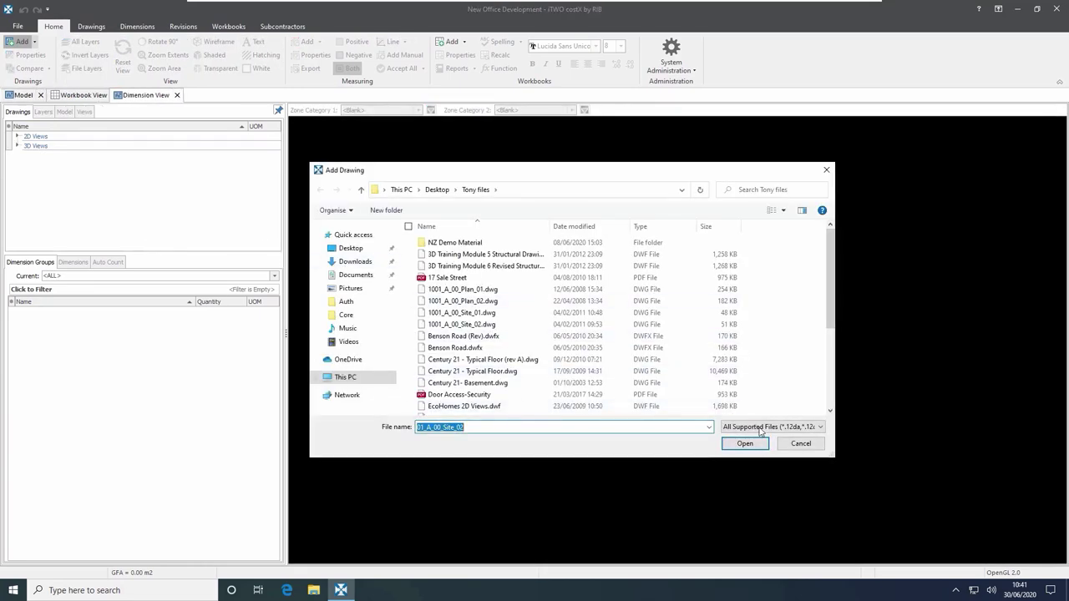
pyautogui.click(760, 428)
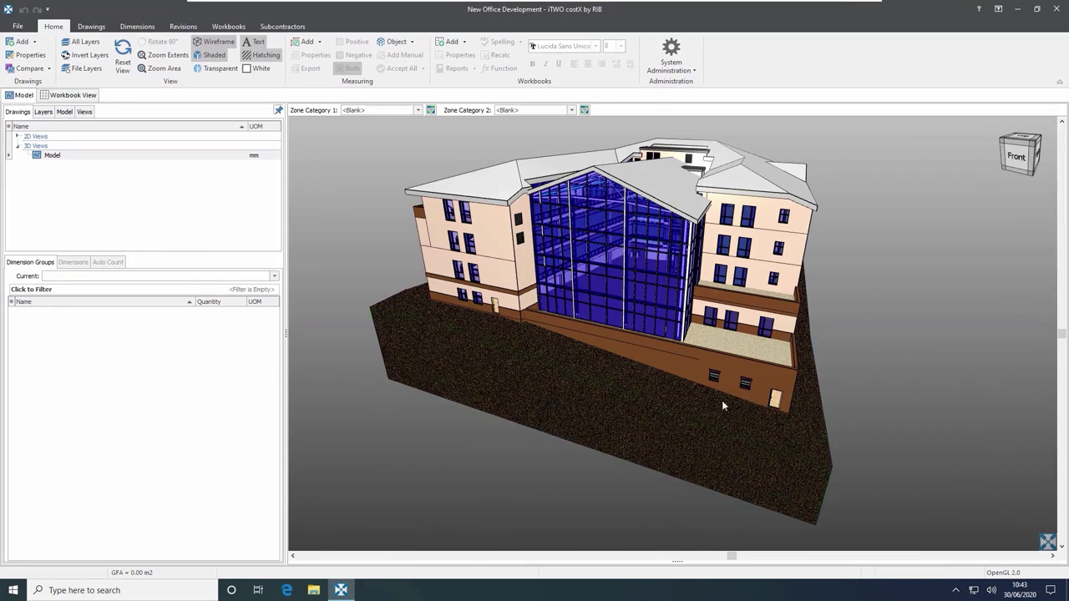
# Orbit, zoom and pan the 3D model to examine the glazed front of the building.
pyautogui.moveTo(781, 382); pyautogui.dragTo(594, 241)
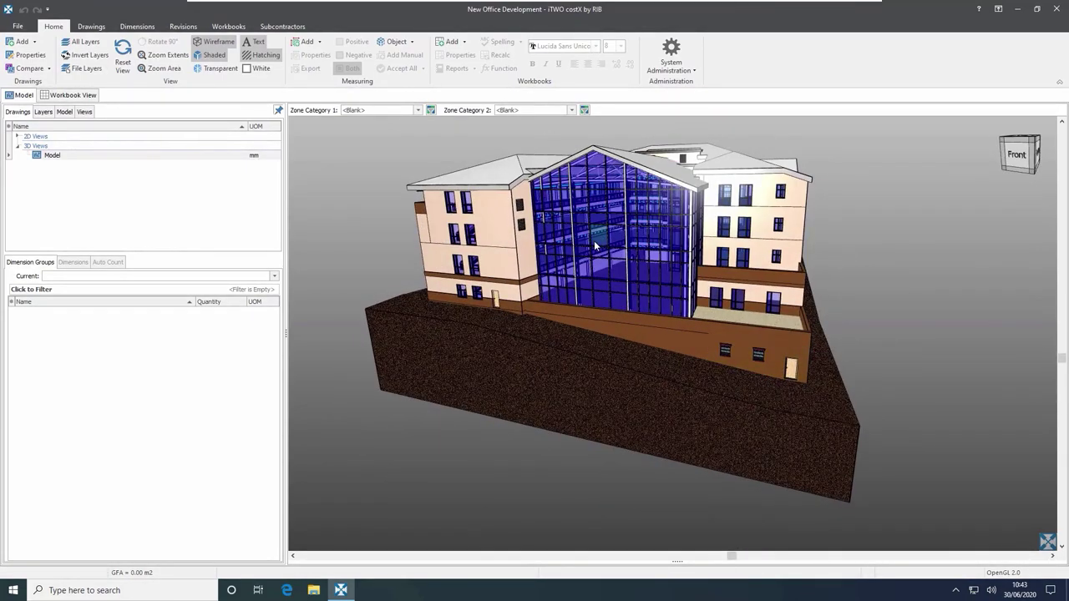
pyautogui.scroll(3, 593, 240)
pyautogui.scroll(-3, 594, 240)
pyautogui.moveTo(616, 274)
pyautogui.mouseDown()
pyautogui.moveTo(650, 306)
pyautogui.moveTo(630, 336)
pyautogui.moveTo(578, 304)
pyautogui.moveTo(609, 290)
pyautogui.mouseUp()
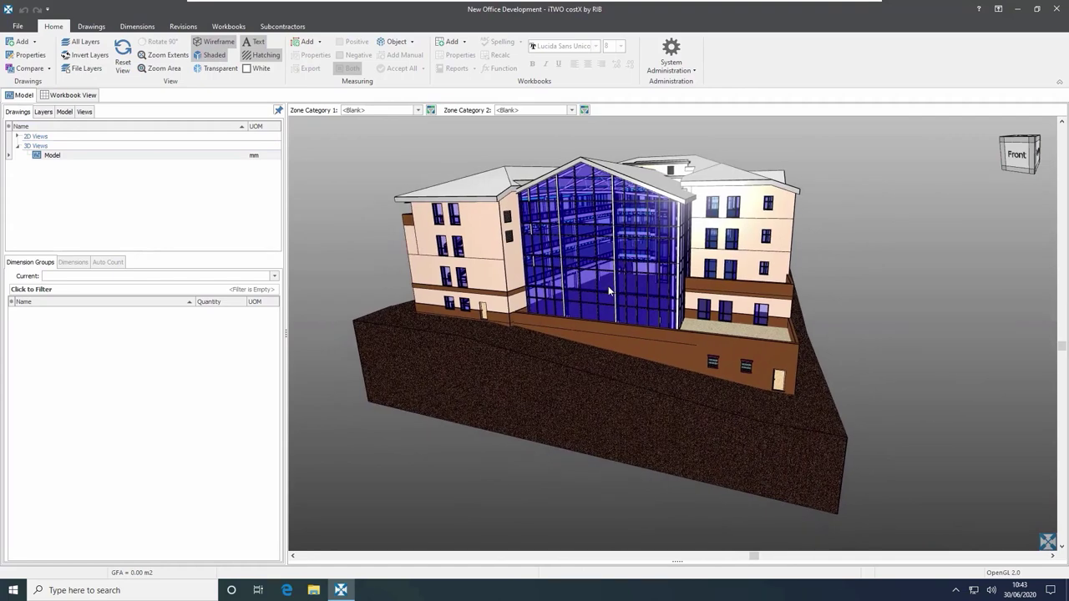
# View the model from the front, from the front-top edge and from the top, and centre the roof plan.
pyautogui.click(1017, 161)
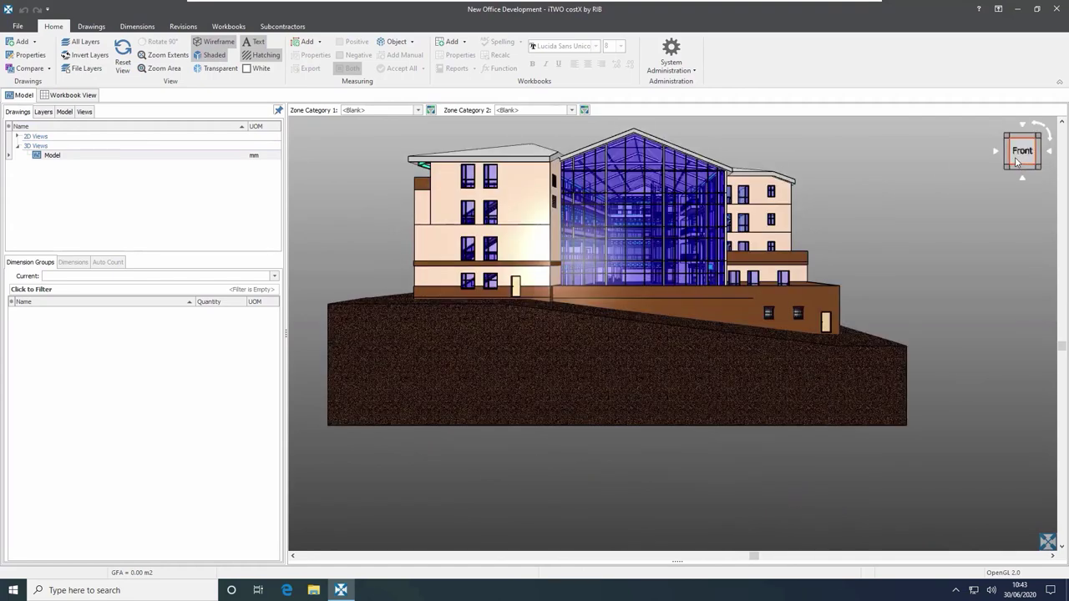
pyautogui.click(1024, 139)
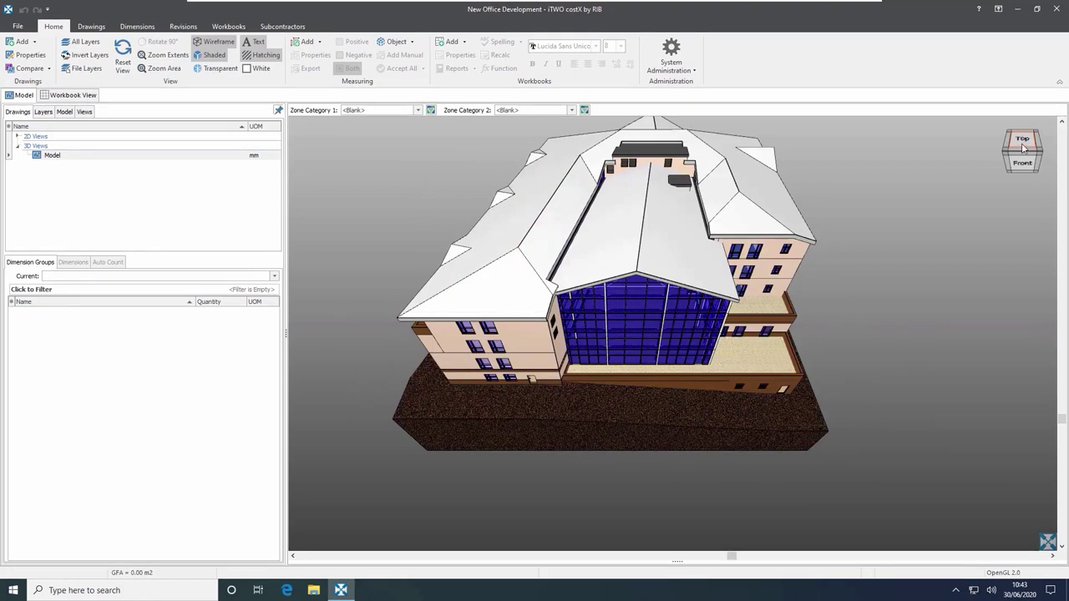
pyautogui.click(1021, 143)
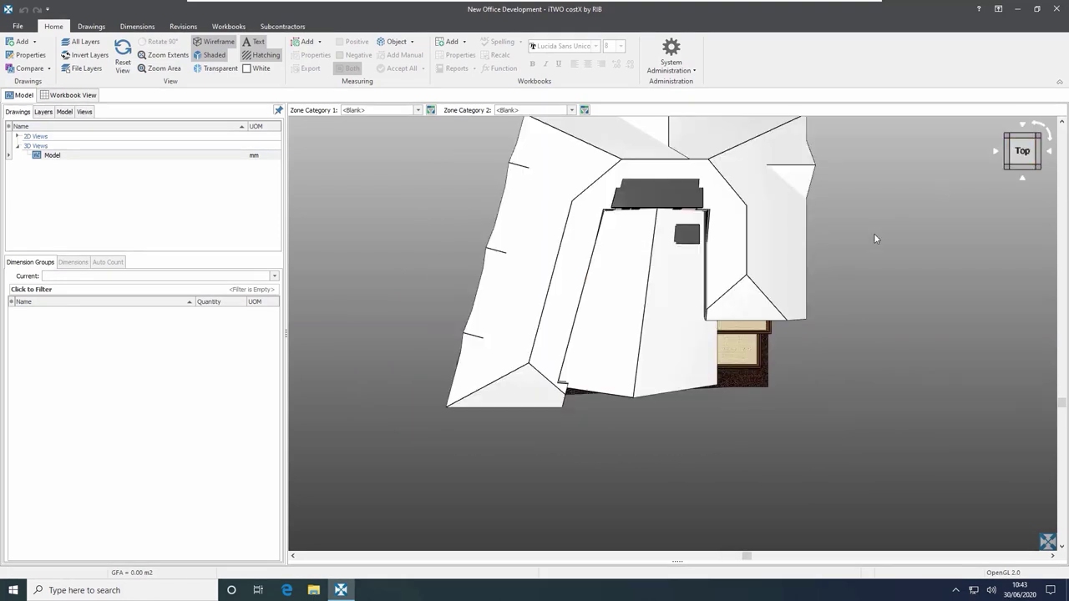
pyautogui.moveTo(873, 233); pyautogui.dragTo(870, 295, button='middle')
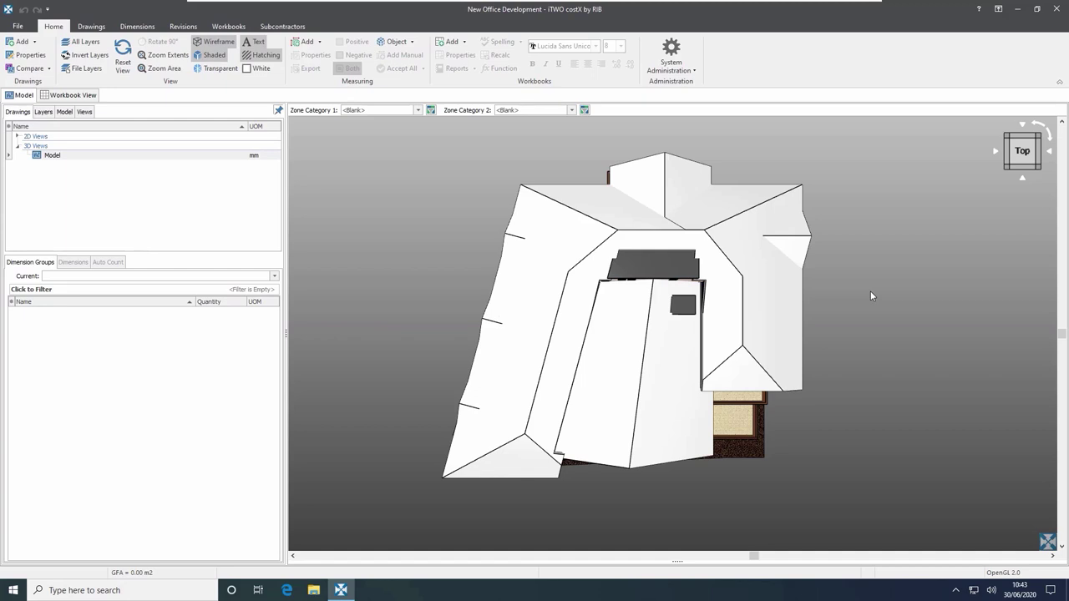
pyautogui.moveTo(883, 300); pyautogui.dragTo(870, 305, button='middle')
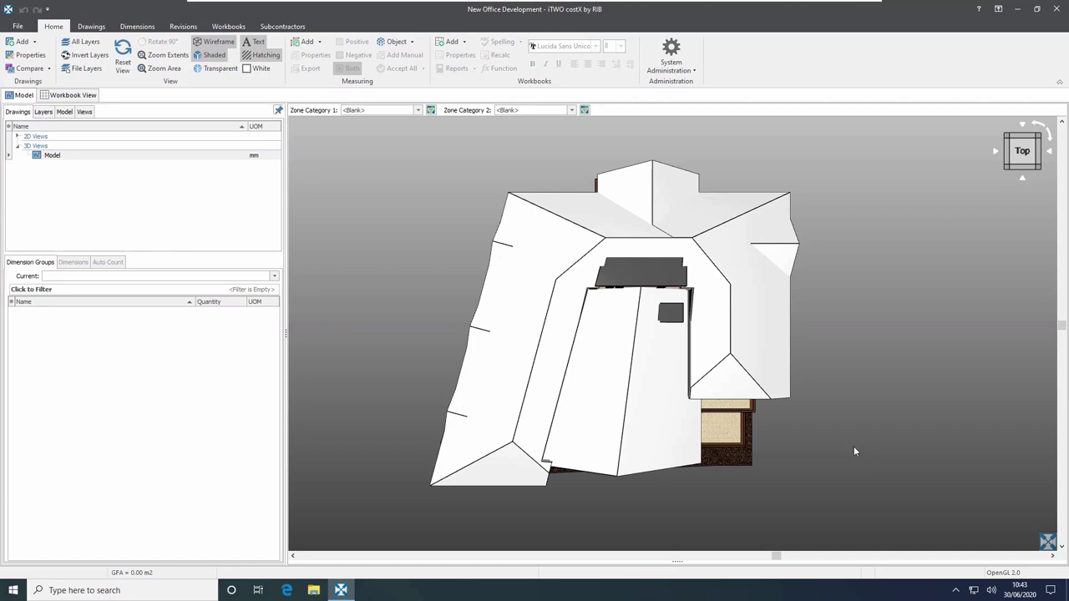
# Zoom from the top view down through the roof to examine the interior of each floor level.
pyautogui.scroll(3, 855, 448)
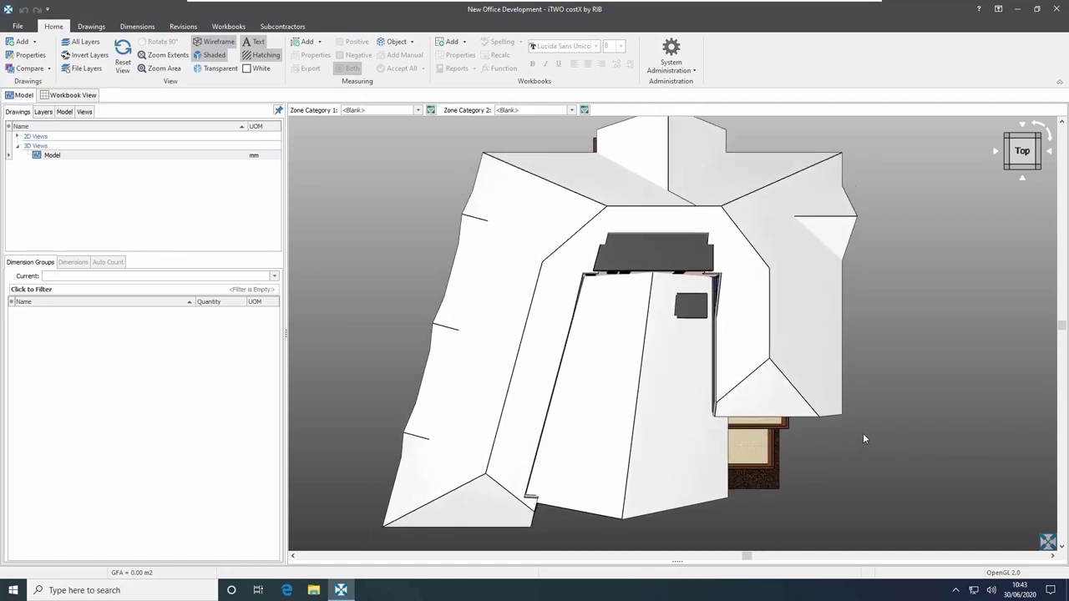
pyautogui.scroll(3, 863, 433)
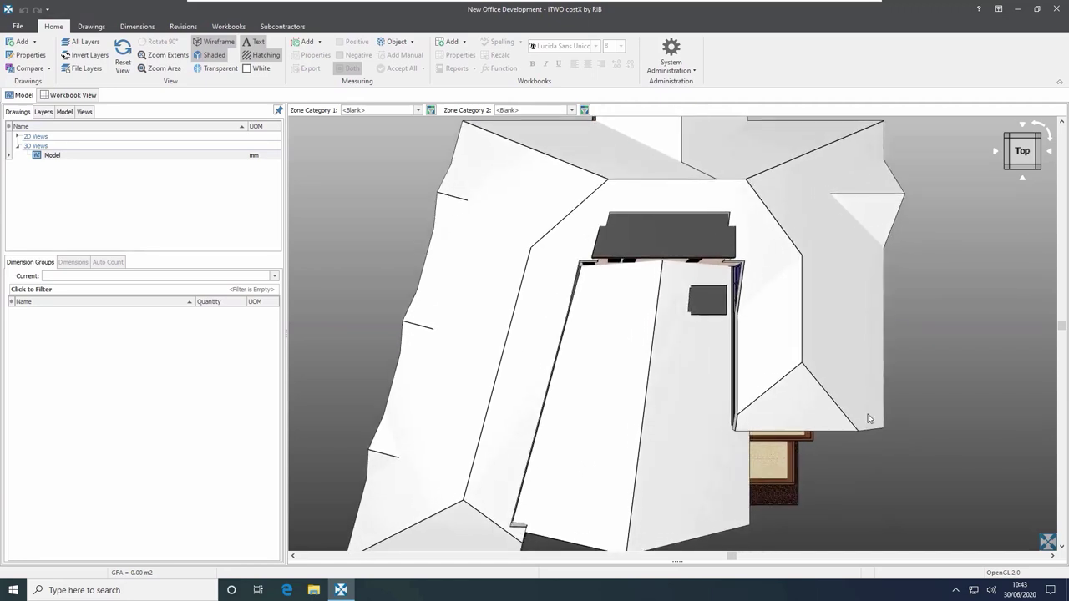
pyautogui.scroll(5, 867, 413)
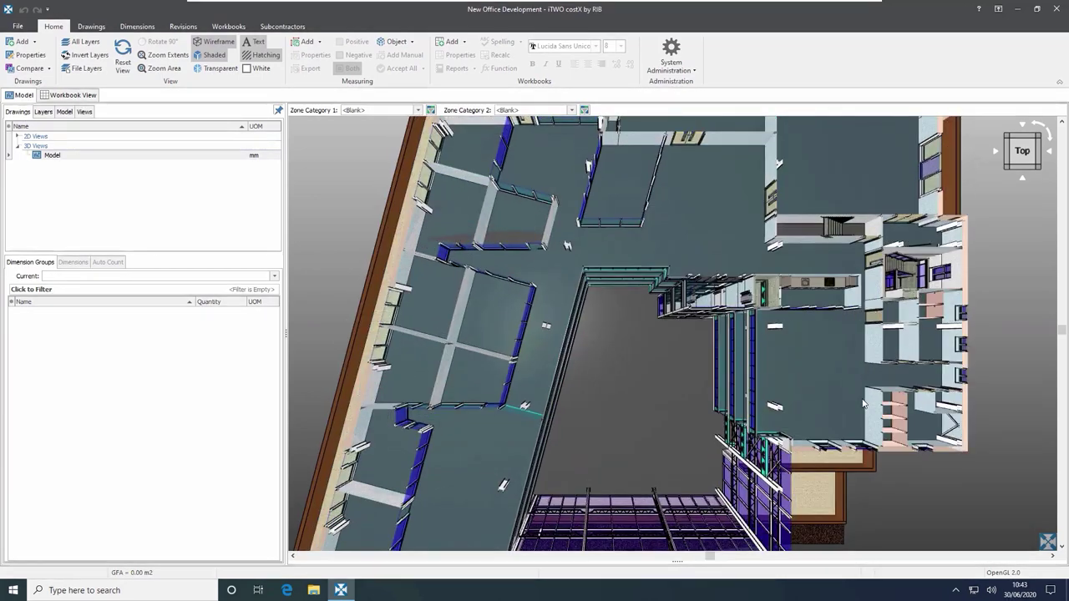
pyautogui.scroll(5, 864, 401)
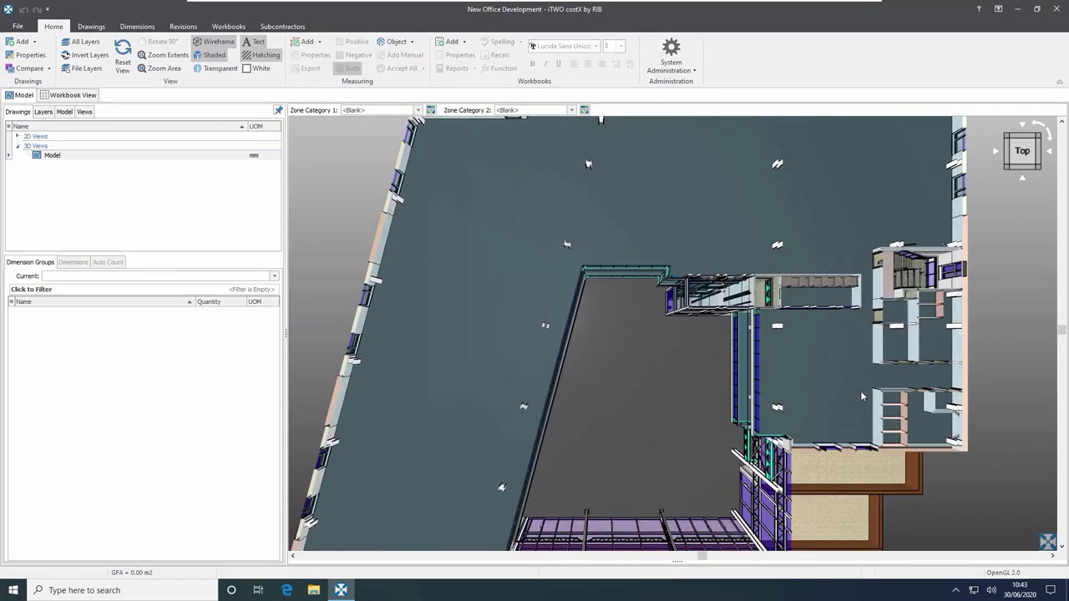
pyautogui.scroll(5, 860, 389)
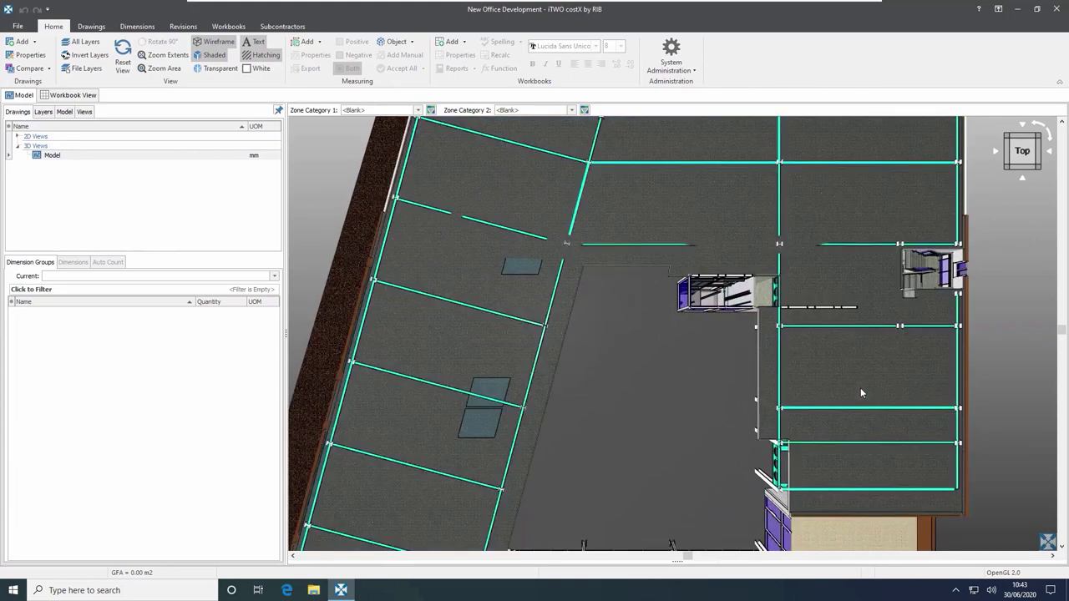
pyautogui.scroll(5, 860, 390)
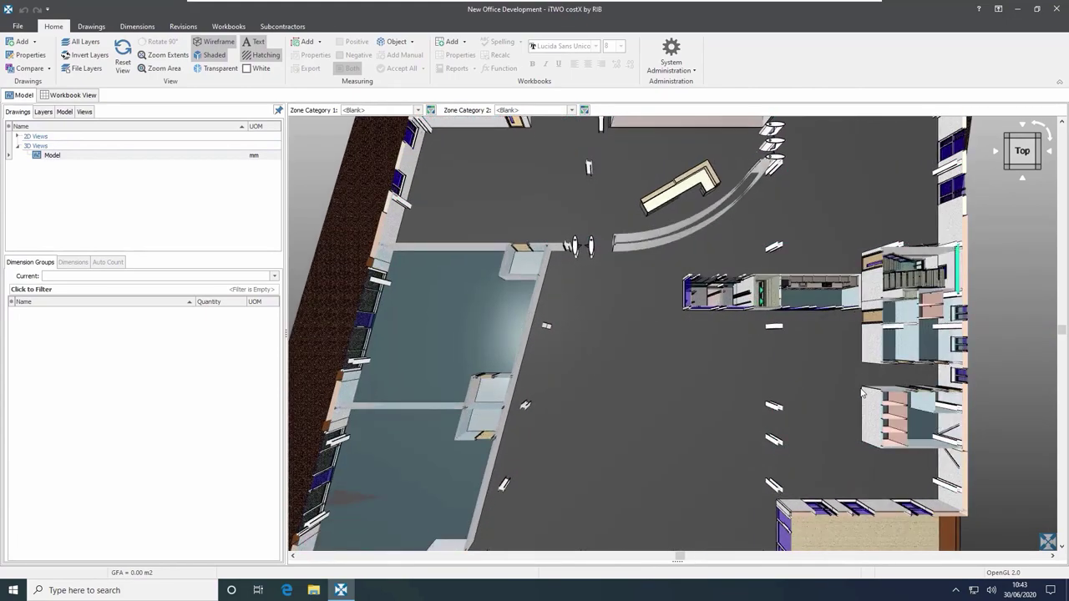
pyautogui.scroll(5, 862, 392)
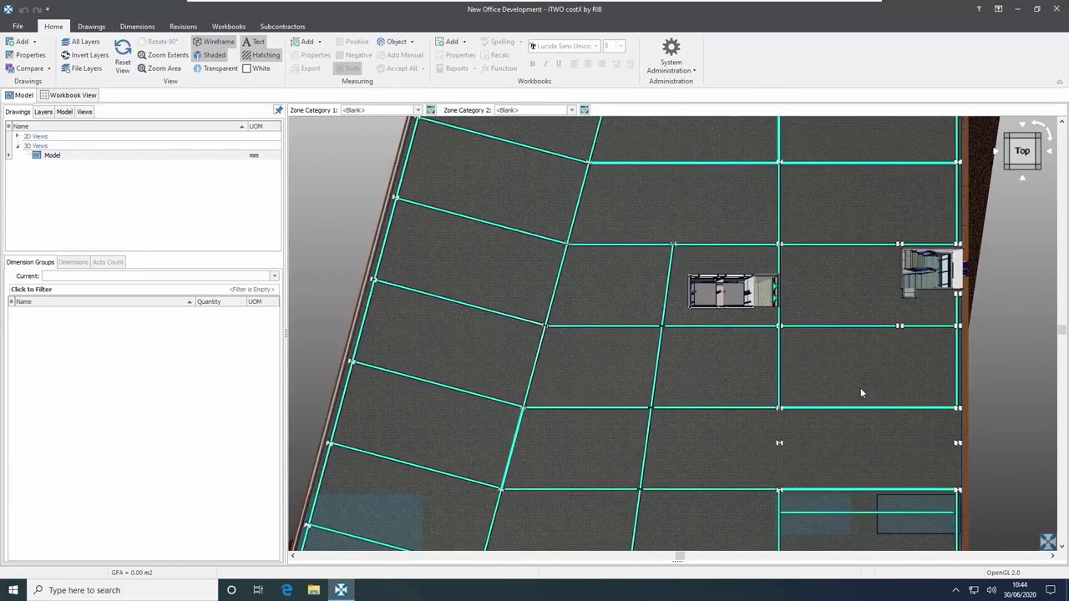
pyautogui.scroll(2, 862, 392)
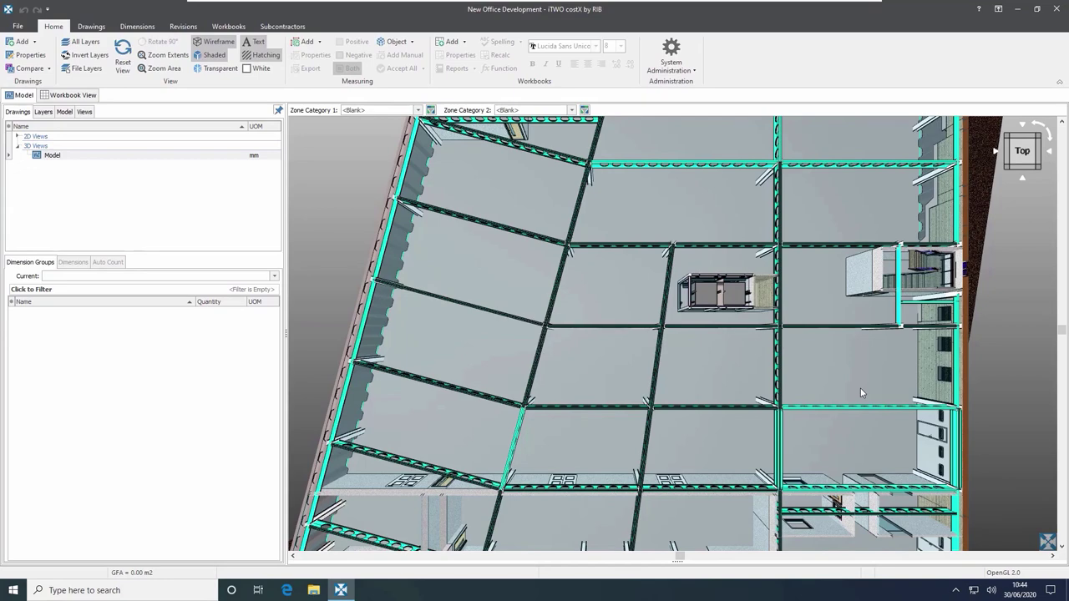
# Back out of the interior until the whole roof shows, and orbit round to the building's front elevation.
pyautogui.scroll(-5, 860, 387)
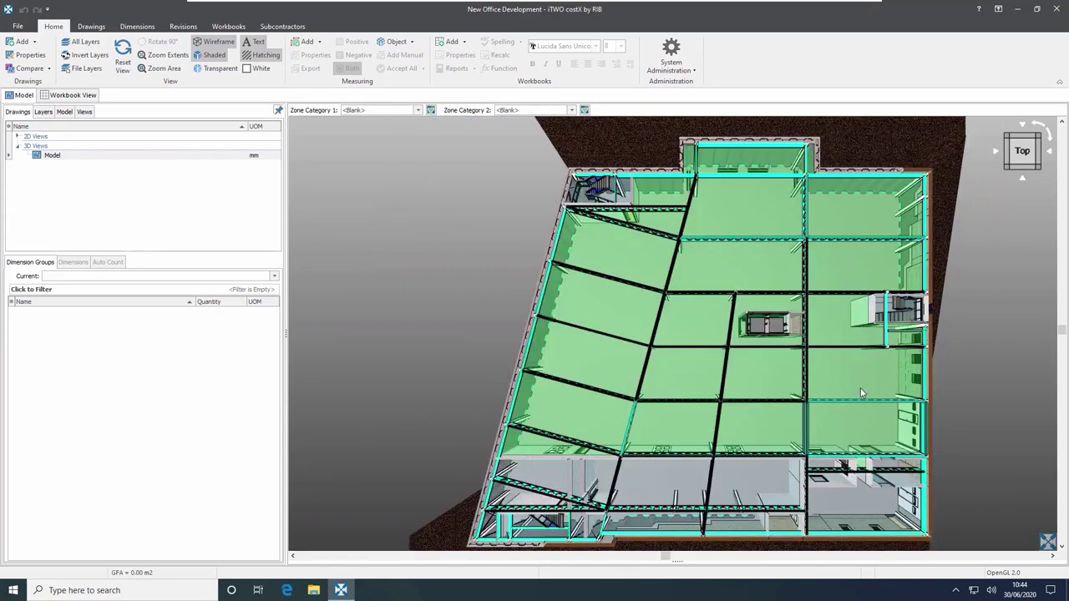
pyautogui.moveTo(847, 398); pyautogui.dragTo(772, 366, button='middle')
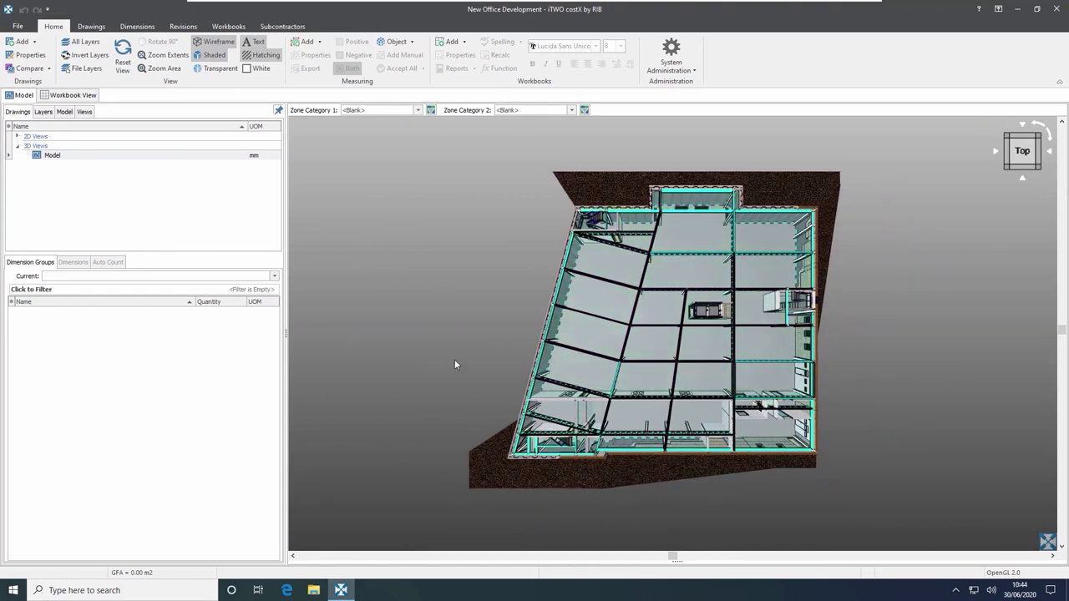
pyautogui.moveTo(474, 340)
pyautogui.mouseDown()
pyautogui.moveTo(549, 314)
pyautogui.moveTo(474, 336)
pyautogui.mouseUp()
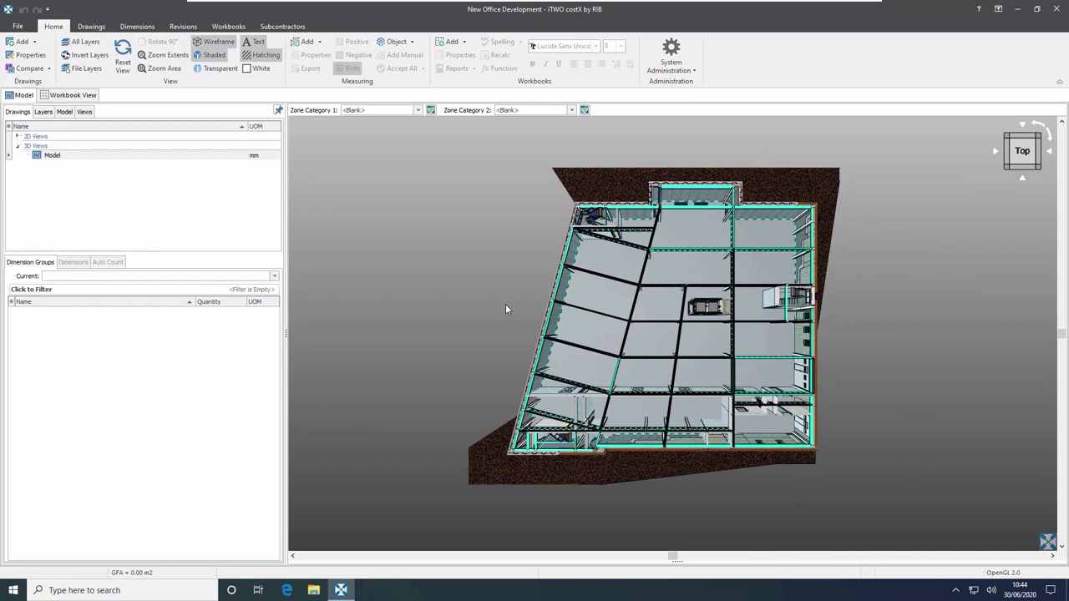
pyautogui.moveTo(506, 307); pyautogui.dragTo(513, 363)
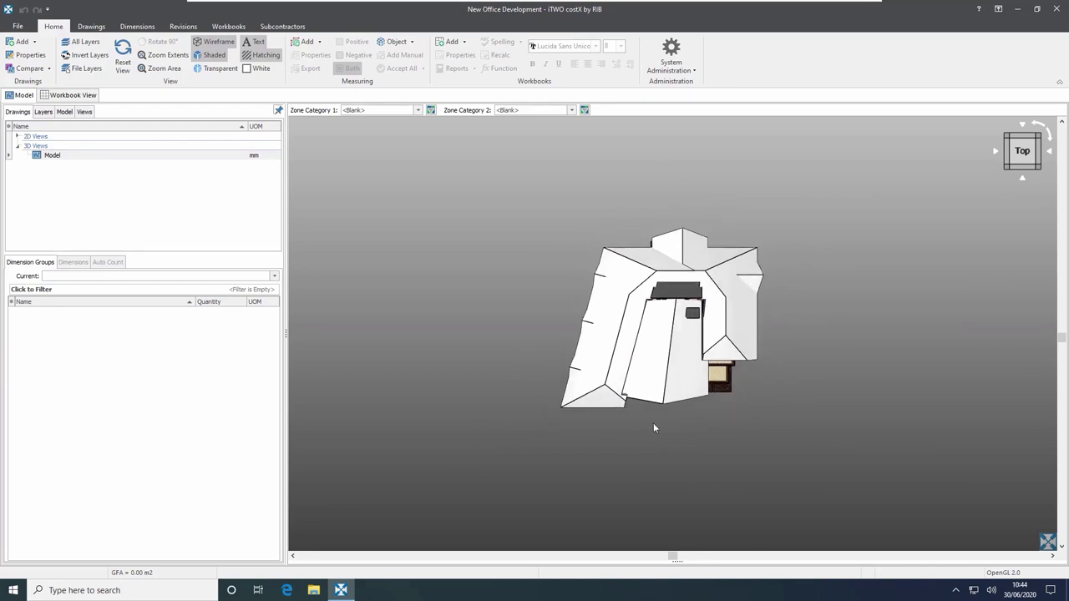
pyautogui.moveTo(653, 428); pyautogui.dragTo(631, 259)
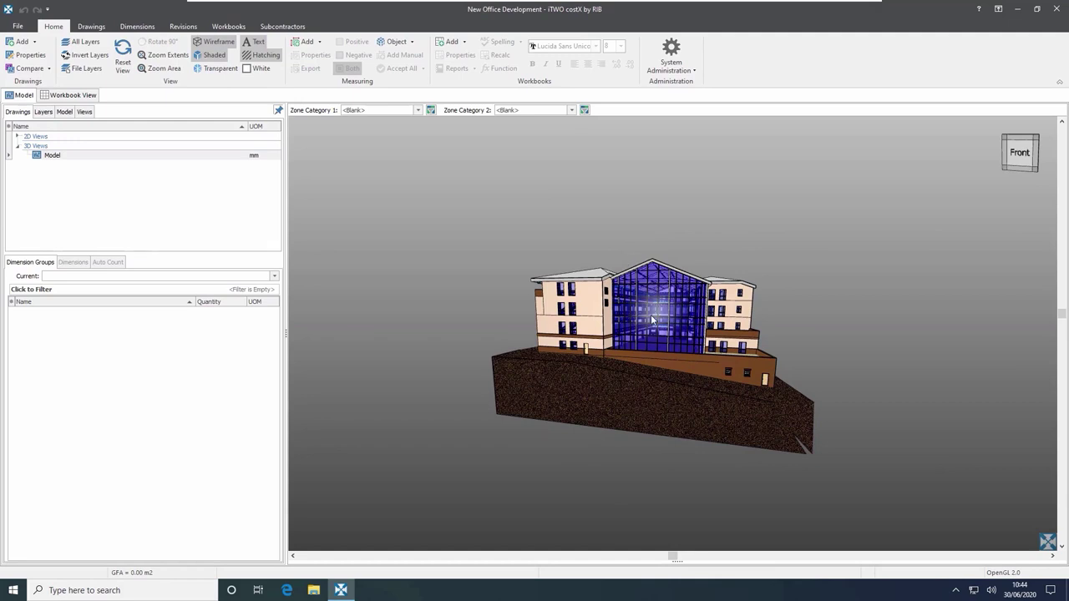
pyautogui.scroll(2, 652, 319)
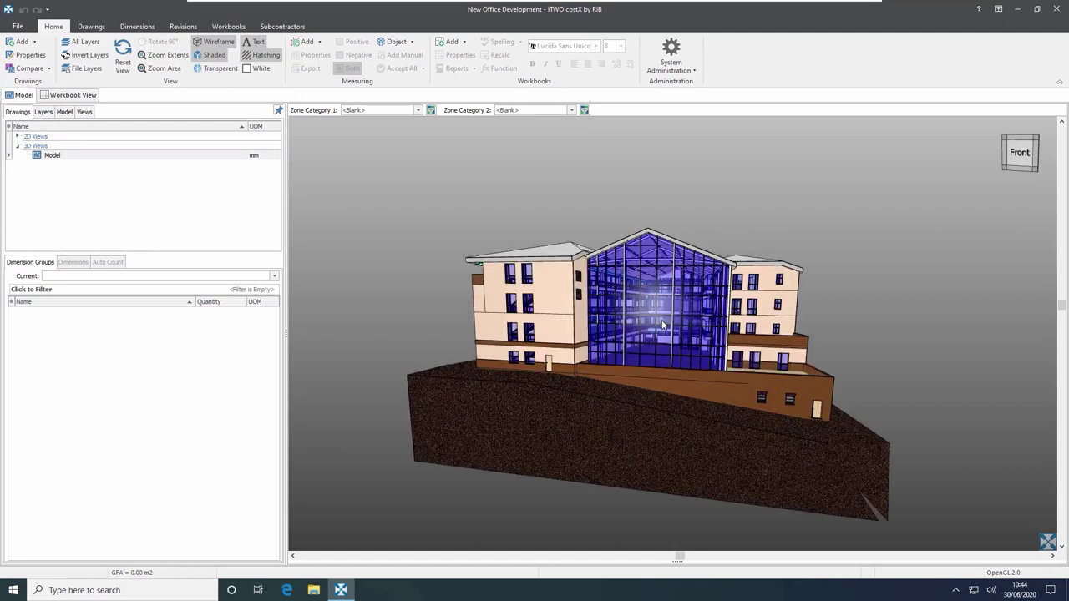
# Inspect the building's internal structure in Transparent display, and return the model to its solid shaded appearance.
pyautogui.click(217, 70)
pyautogui.click(217, 70)
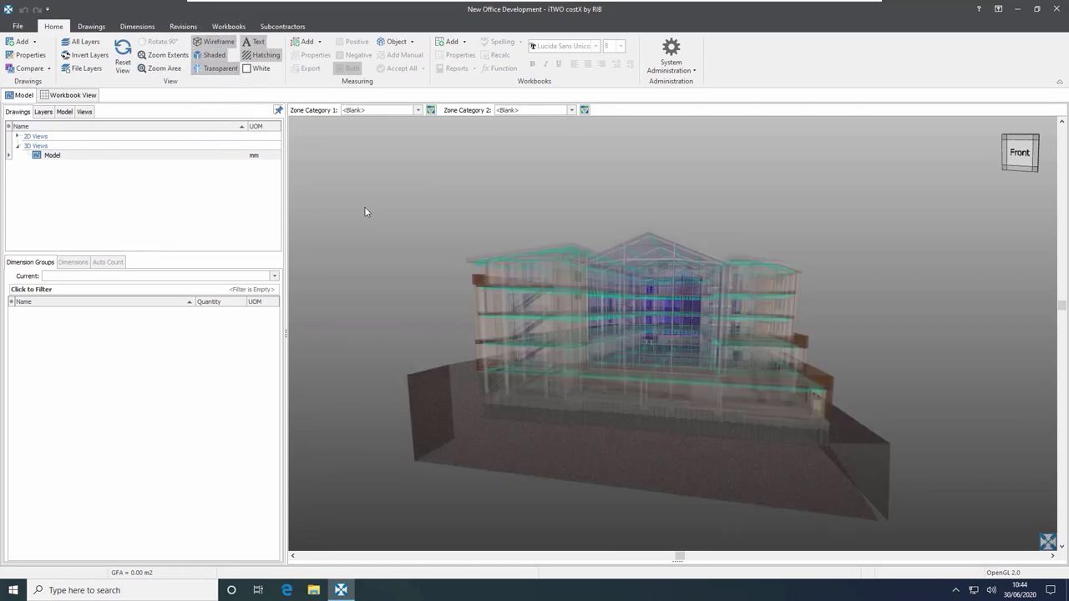
pyautogui.moveTo(607, 432); pyautogui.dragTo(559, 440)
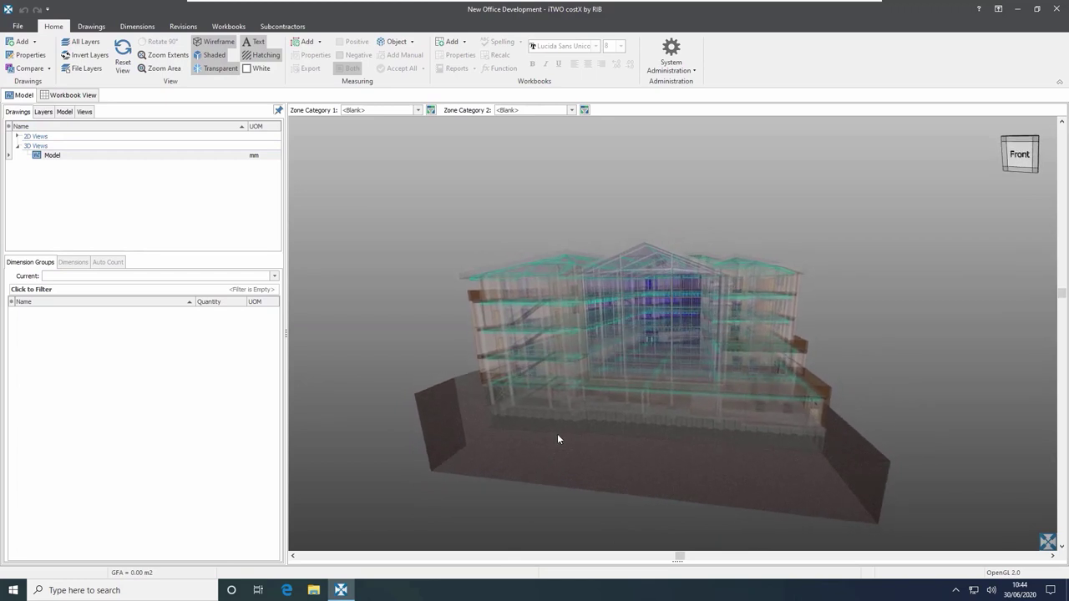
pyautogui.click(213, 68)
pyautogui.moveTo(459, 322); pyautogui.dragTo(452, 252, button='middle')
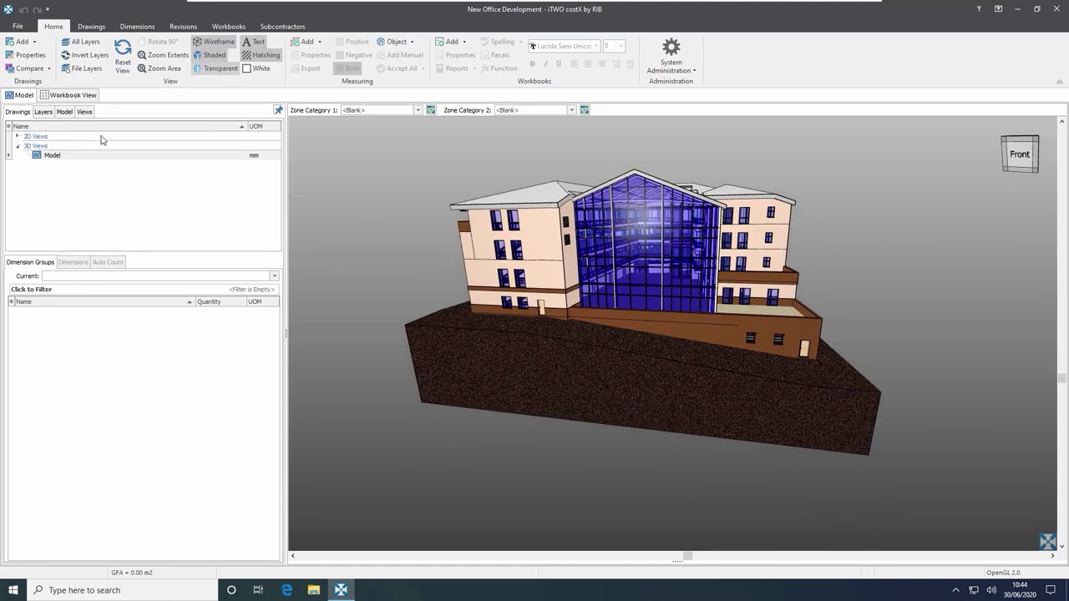
# Hide the Walls, Roofs and Curtain Panels layers and view the exposed structure from a higher front angle.
pyautogui.click(46, 115)
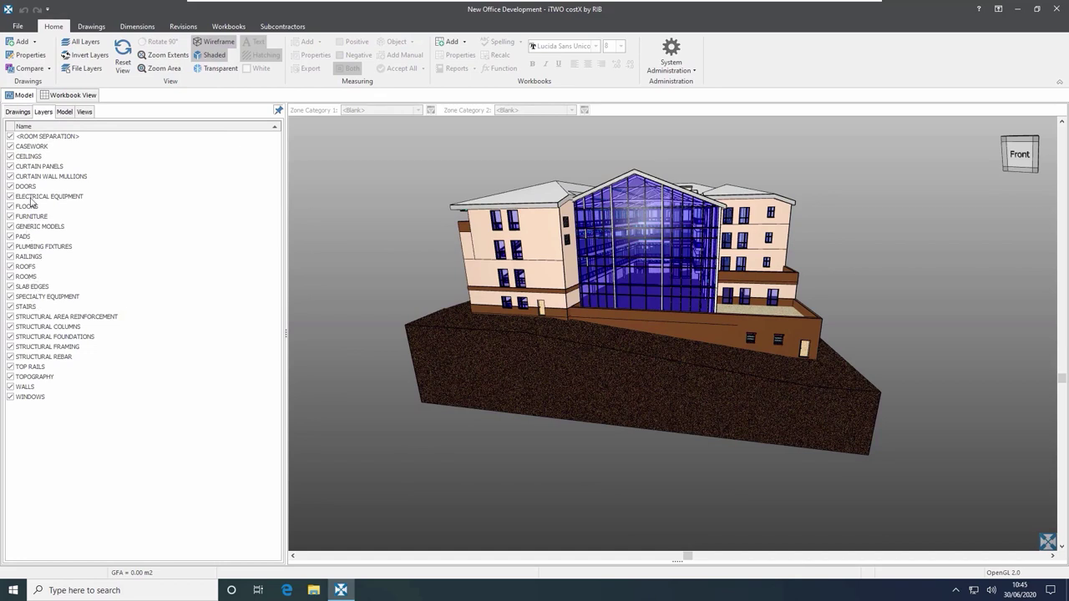
pyautogui.click(544, 253)
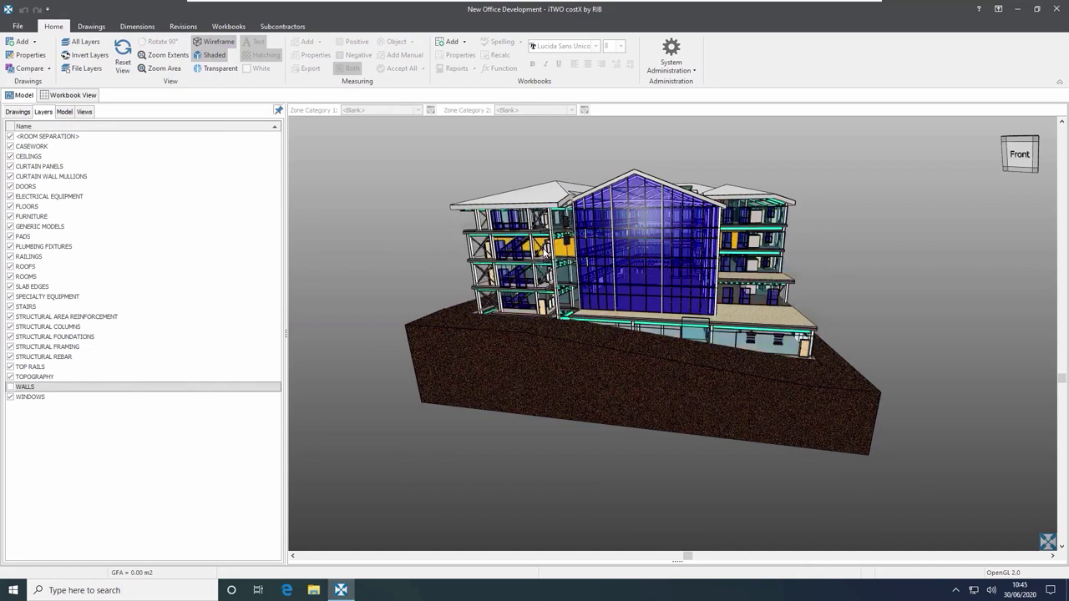
pyautogui.click(537, 202)
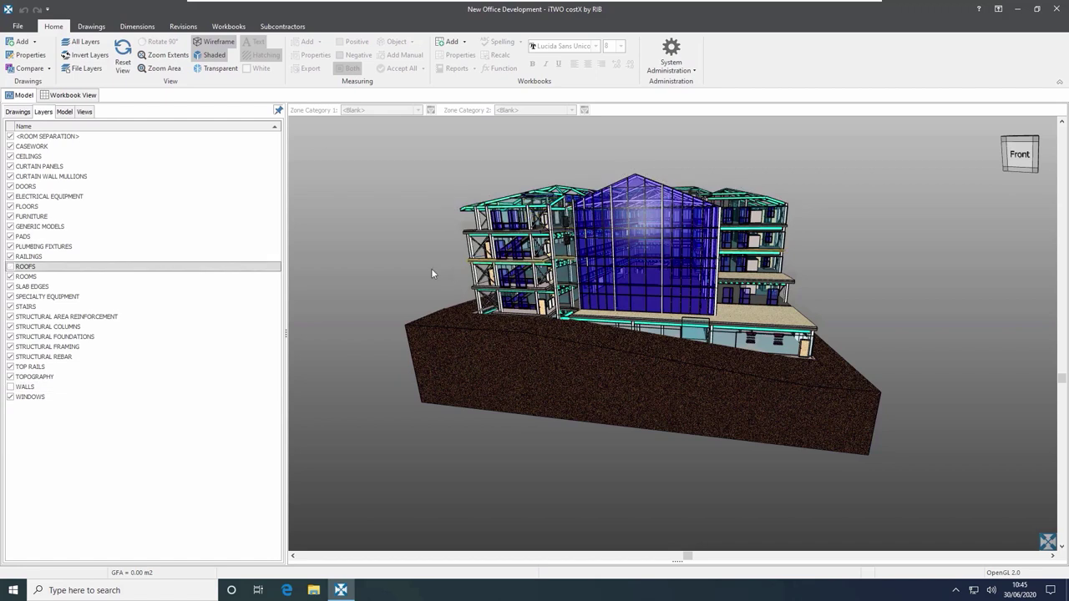
pyautogui.click(656, 278)
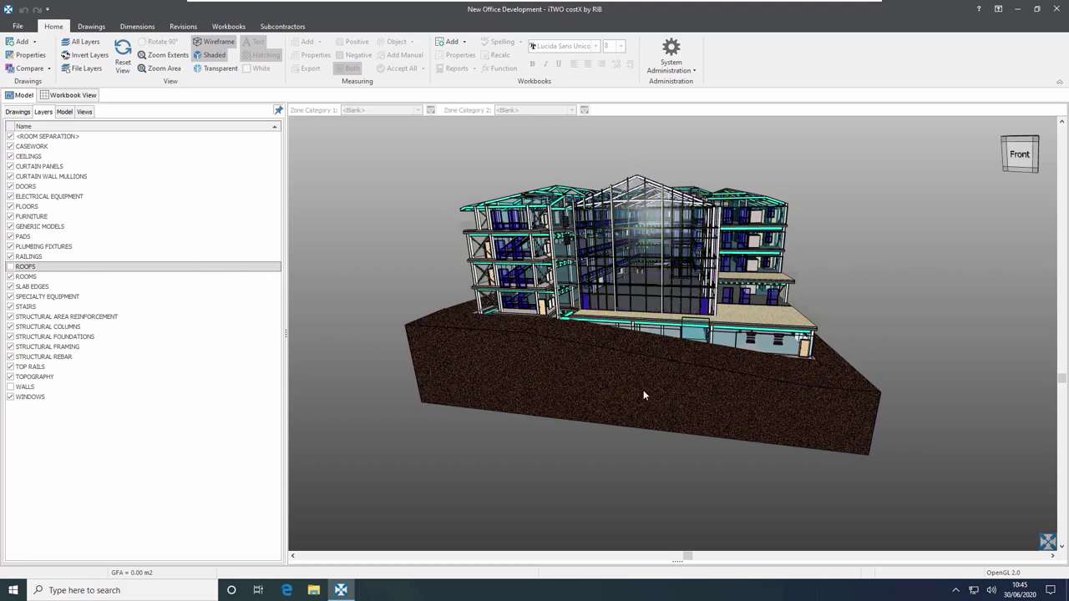
pyautogui.moveTo(673, 457); pyautogui.dragTo(672, 485)
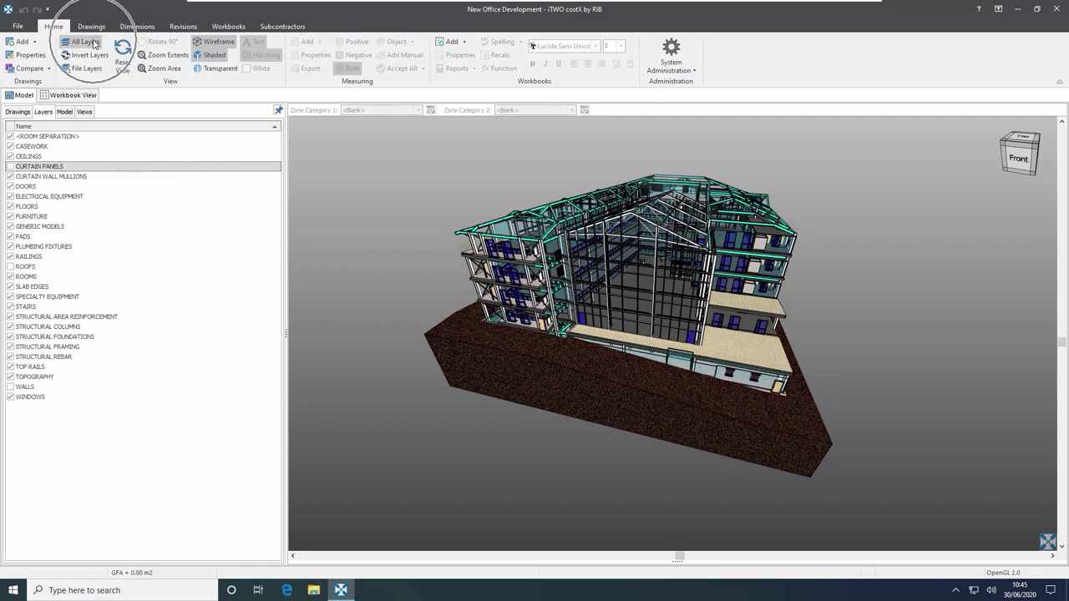
# Turn all model layers back on and return to the list of drawings.
pyautogui.click(84, 42)
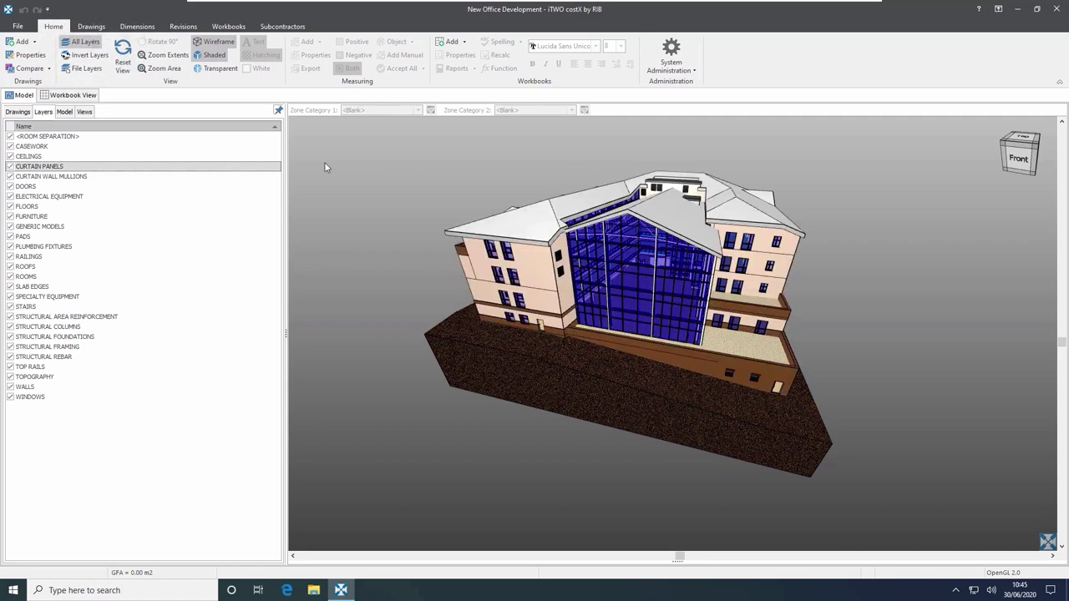
pyautogui.click(18, 112)
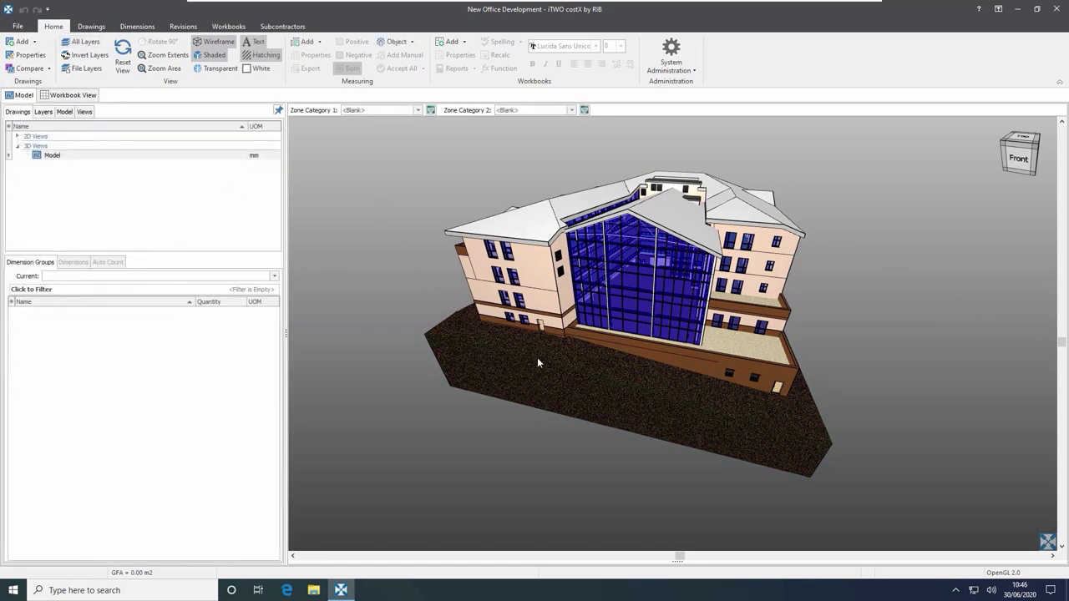
# Open the object properties of the main pitched roof.
pyautogui.rightClick(530, 228)
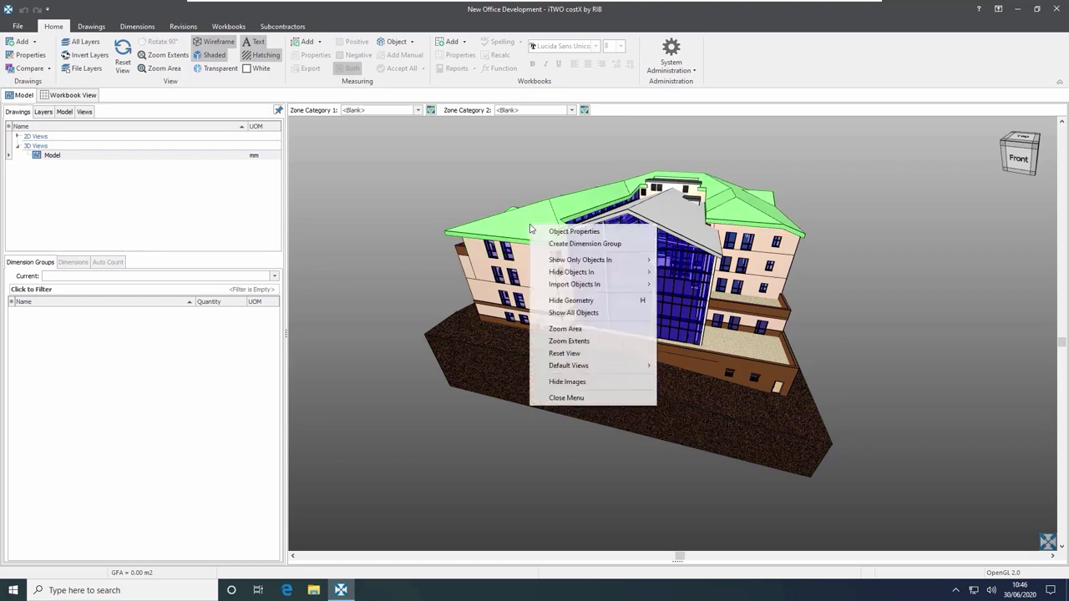
pyautogui.click(573, 231)
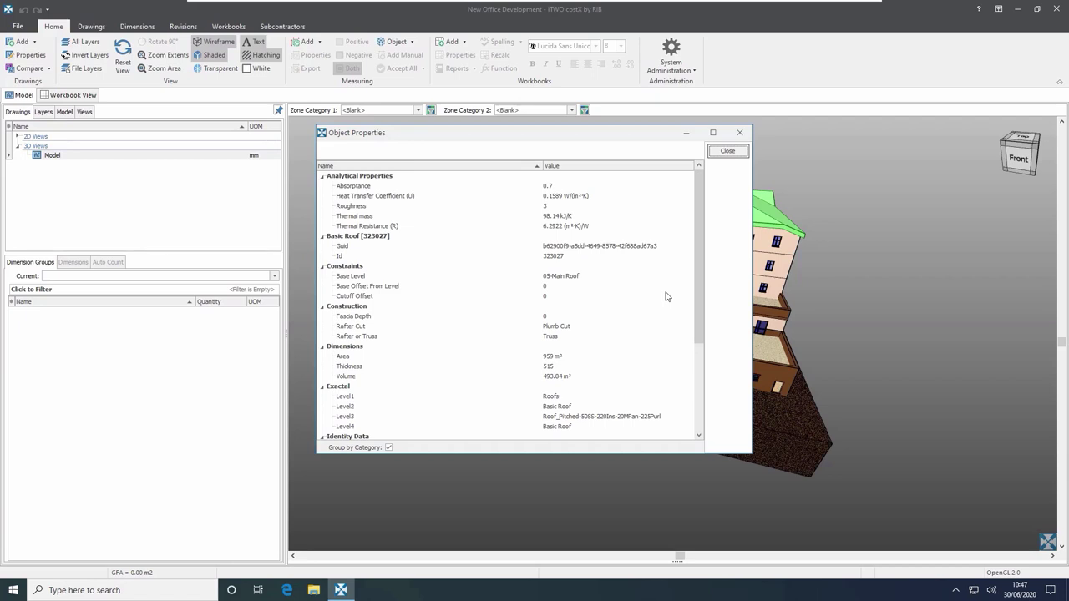
# Review the roof's remaining properties down to the System Property group, and close its object properties.
pyautogui.moveTo(701, 274); pyautogui.dragTo(699, 325)
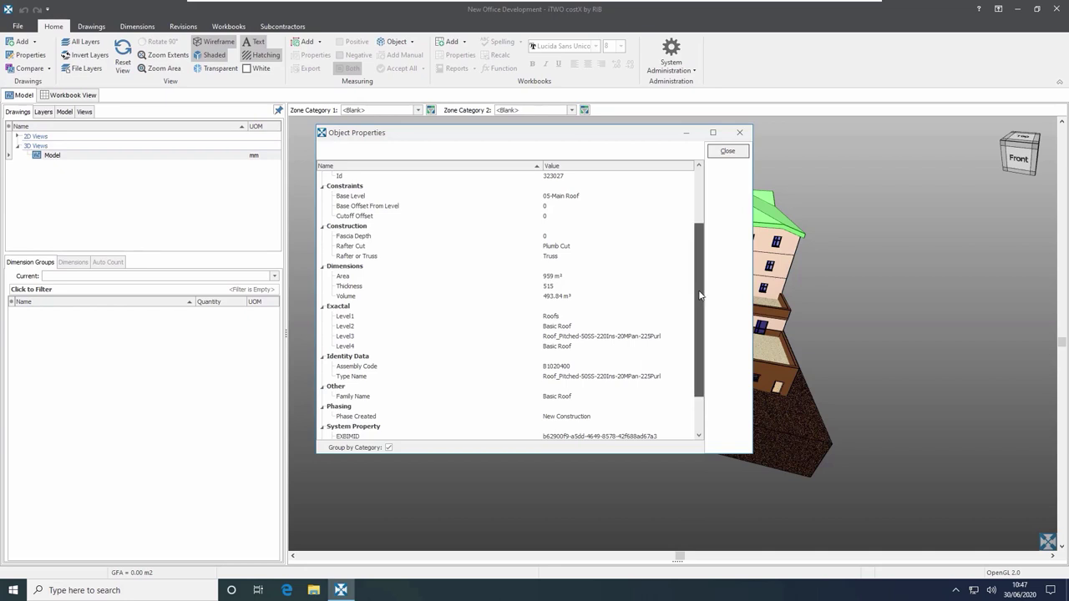
pyautogui.scroll(-1, 700, 295)
pyautogui.scroll(1, 700, 295)
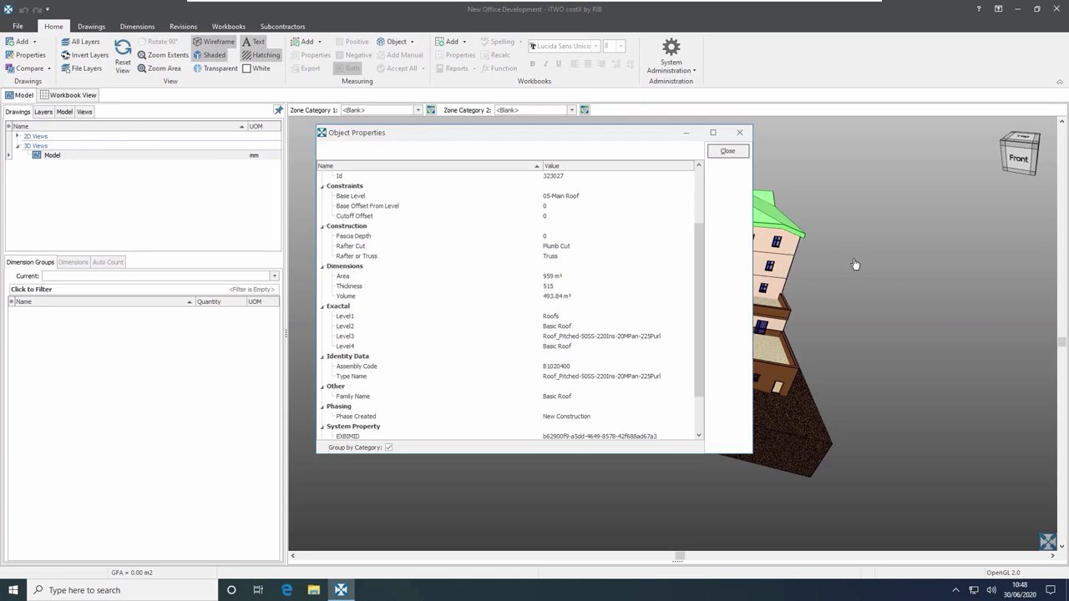
pyautogui.click(728, 154)
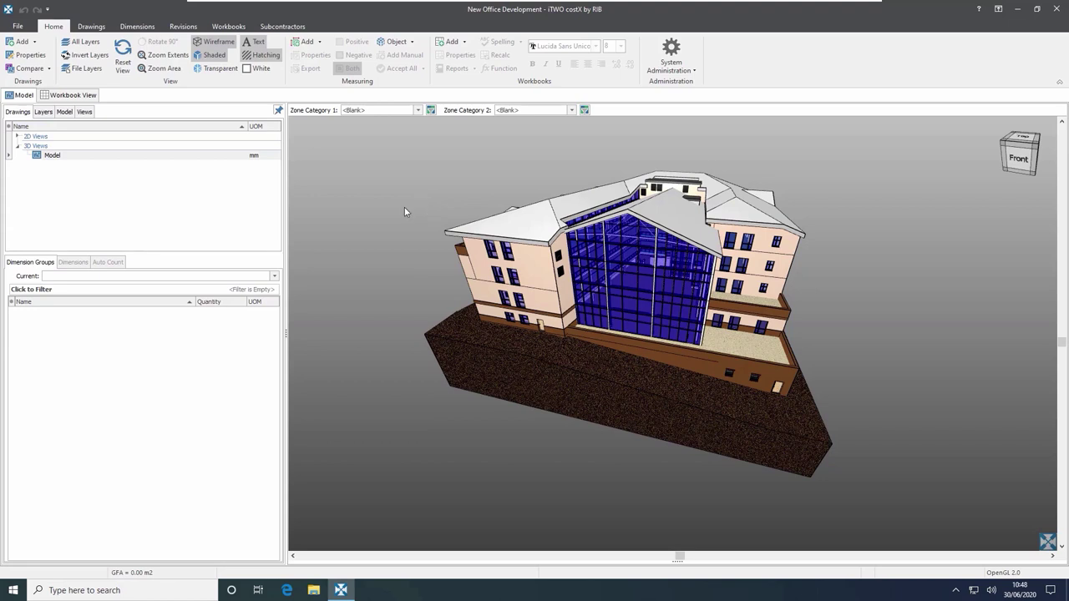
# Show only the objects in the Roofs category and view them from a slightly higher front angle.
pyautogui.rightClick(525, 234)
pyautogui.moveTo(615, 266)
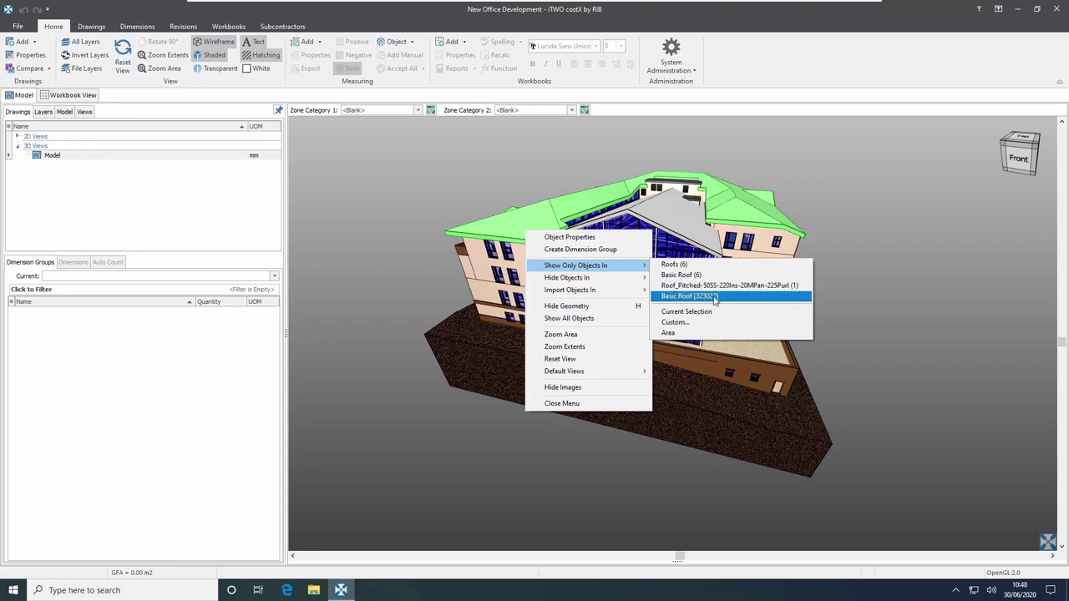
pyautogui.click(674, 265)
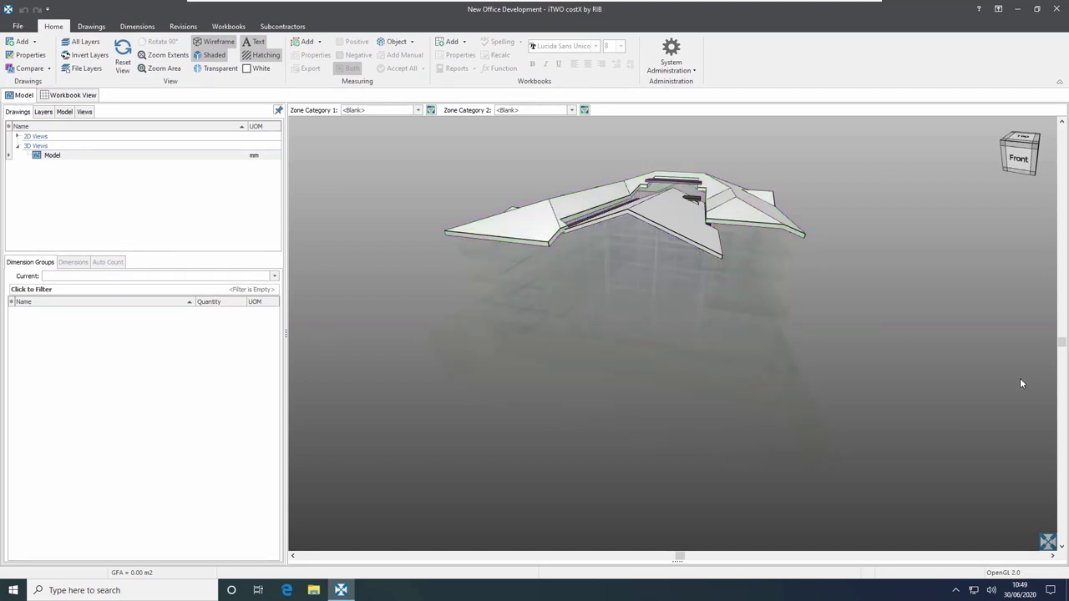
pyautogui.moveTo(618, 313); pyautogui.dragTo(620, 324)
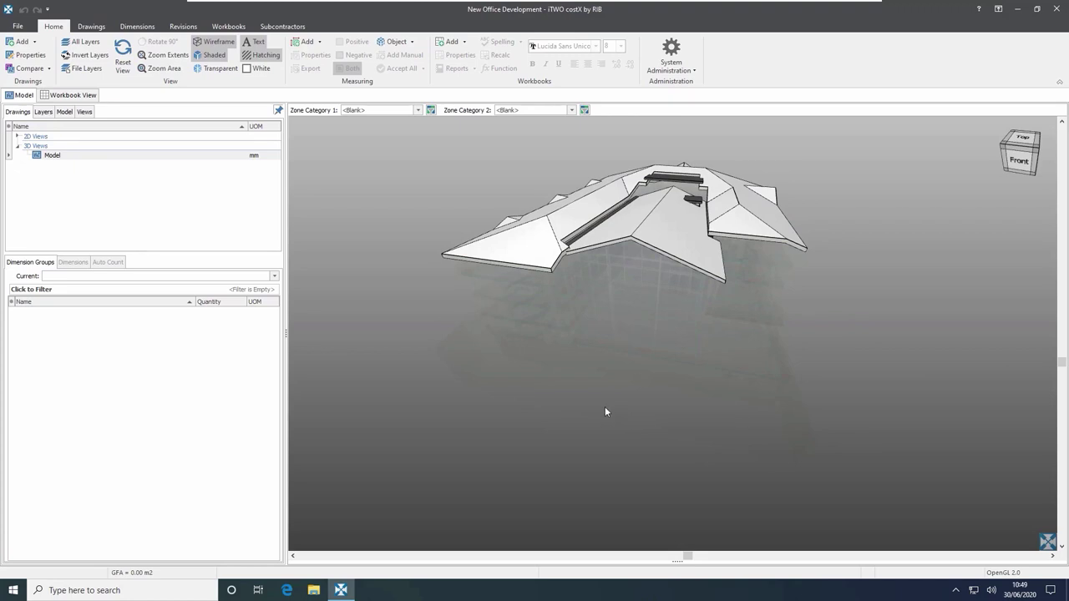
# Display the BIM schedule for the isolated roofs and enlarge it to review all of its rows beneath the model.
pyautogui.click(132, 27)
pyautogui.click(147, 41)
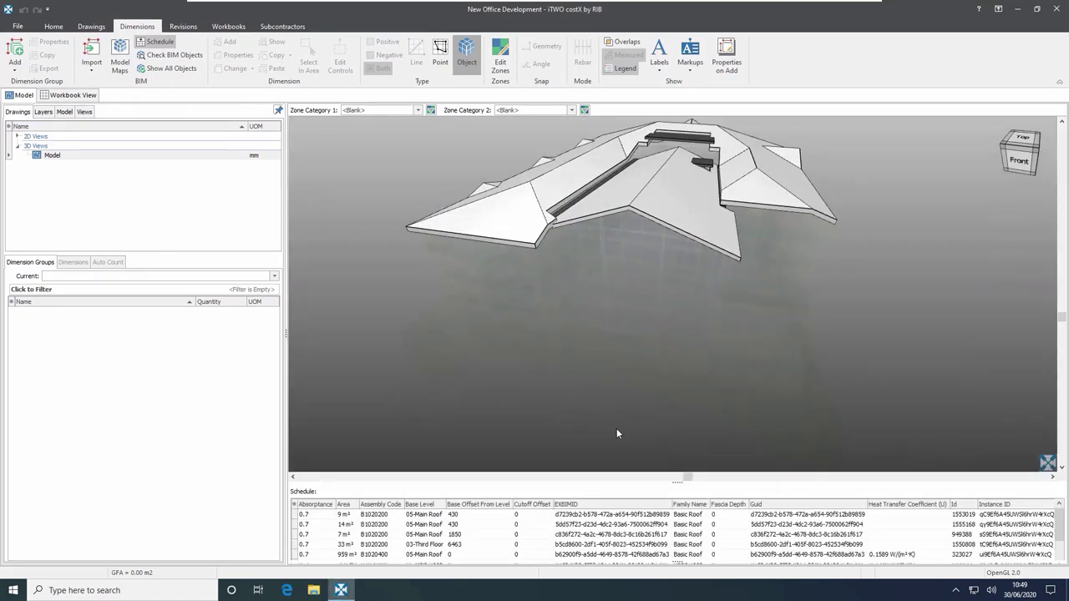
pyautogui.moveTo(677, 482); pyautogui.dragTo(677, 373)
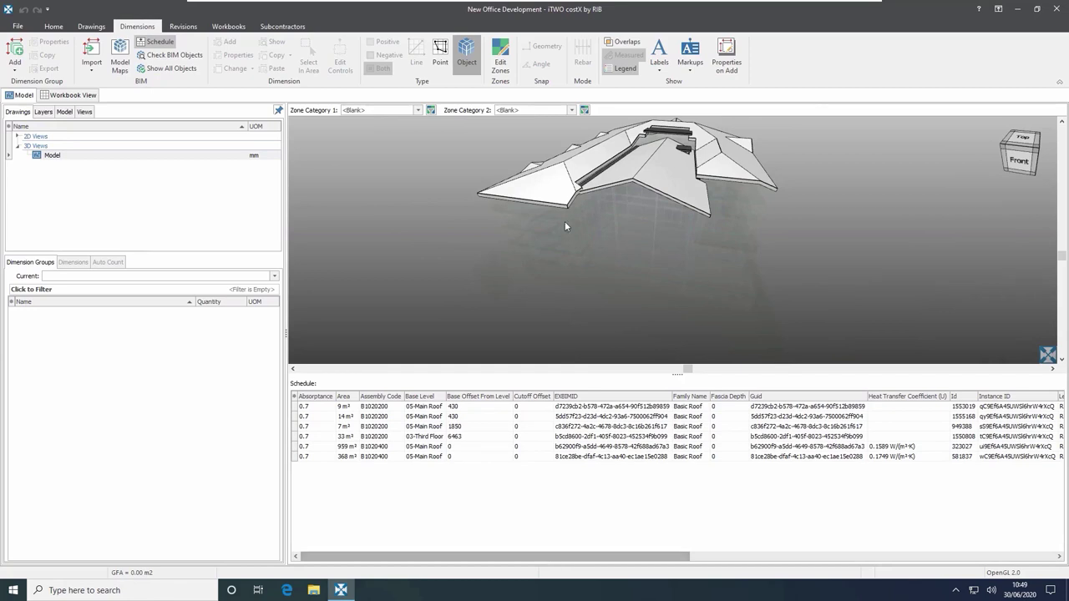
pyautogui.moveTo(646, 227); pyautogui.dragTo(645, 245, button='middle')
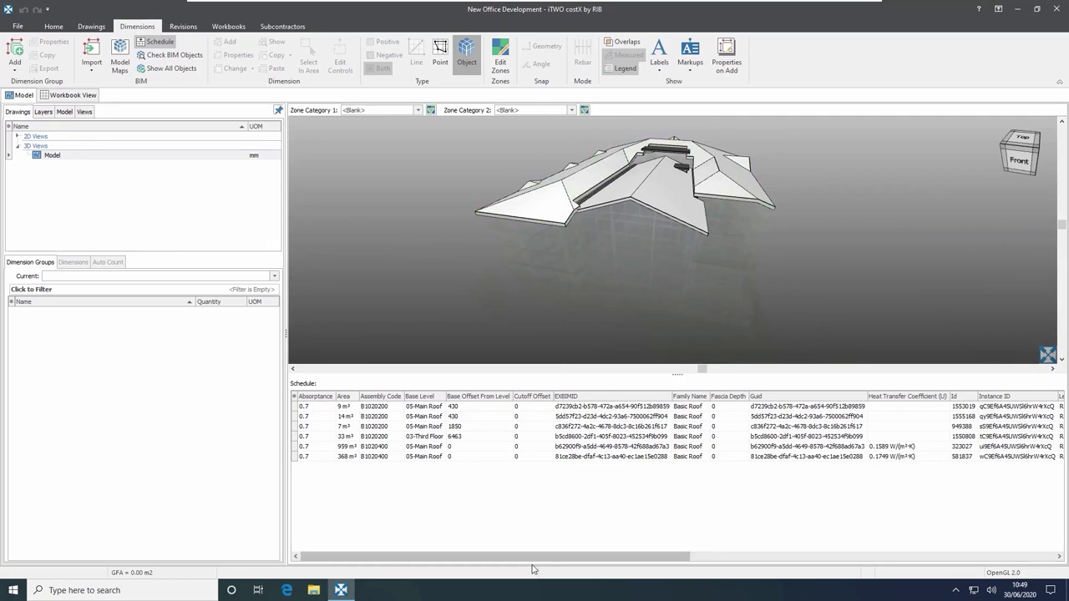
pyautogui.moveTo(542, 558); pyautogui.dragTo(511, 558)
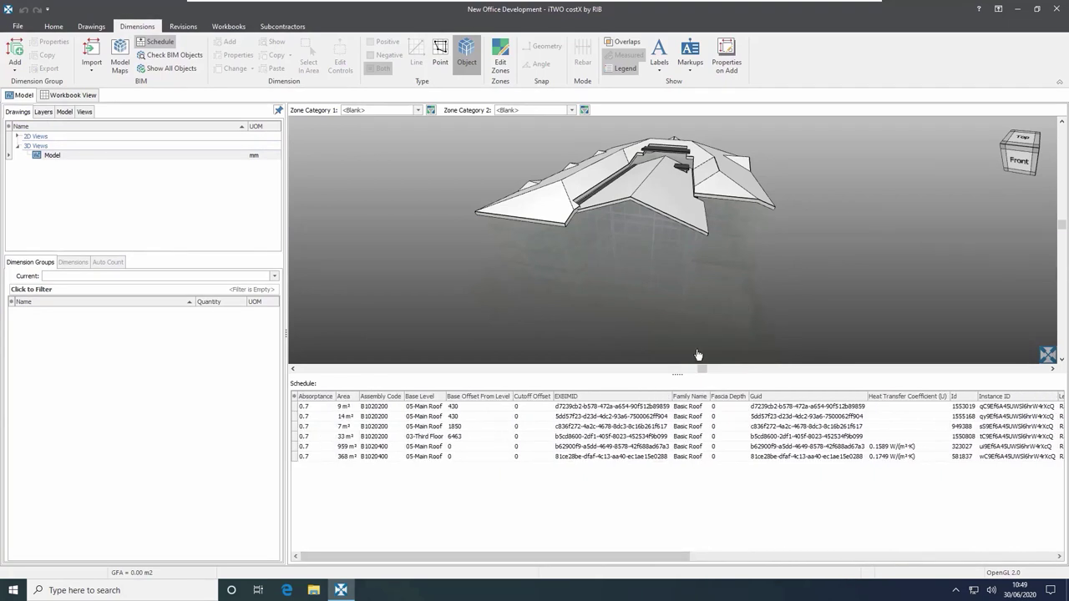
# Close the schedule and show all objects so the complete building is displayed again.
pyautogui.click(677, 374)
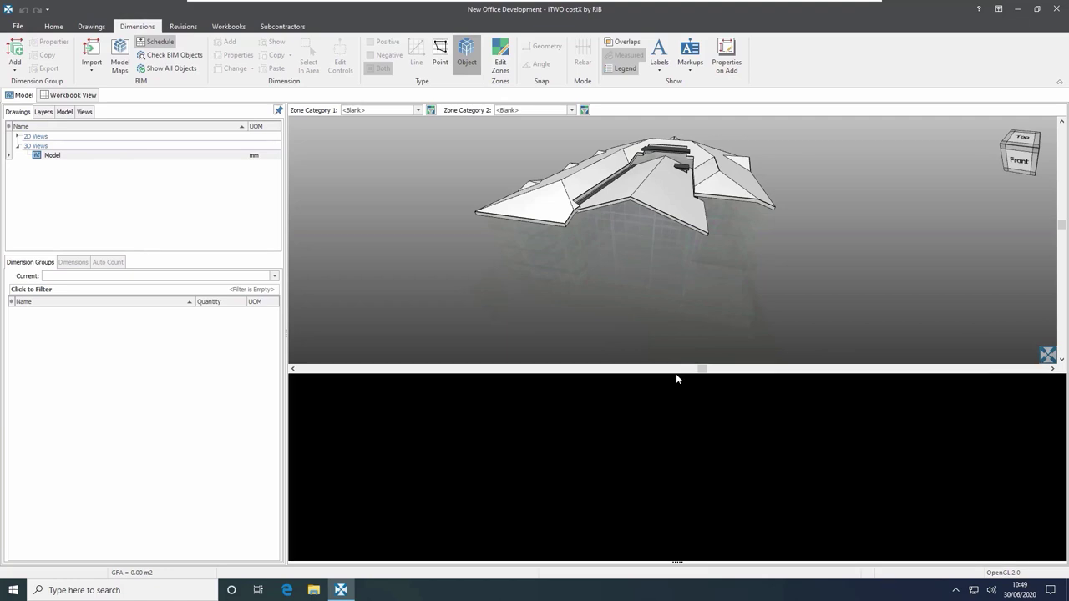
pyautogui.rightClick(906, 228)
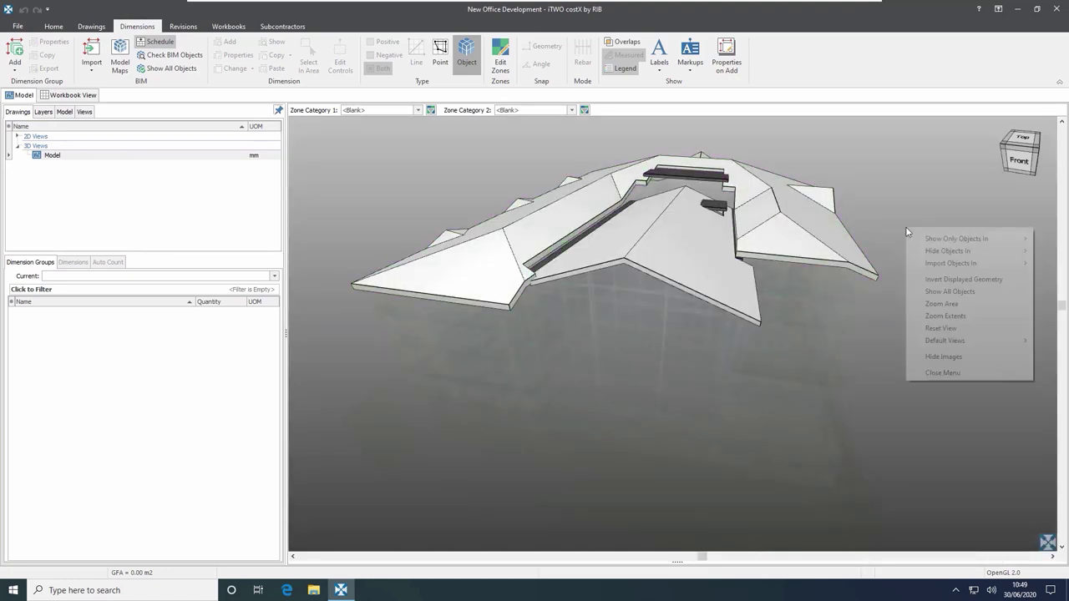
pyautogui.click(947, 294)
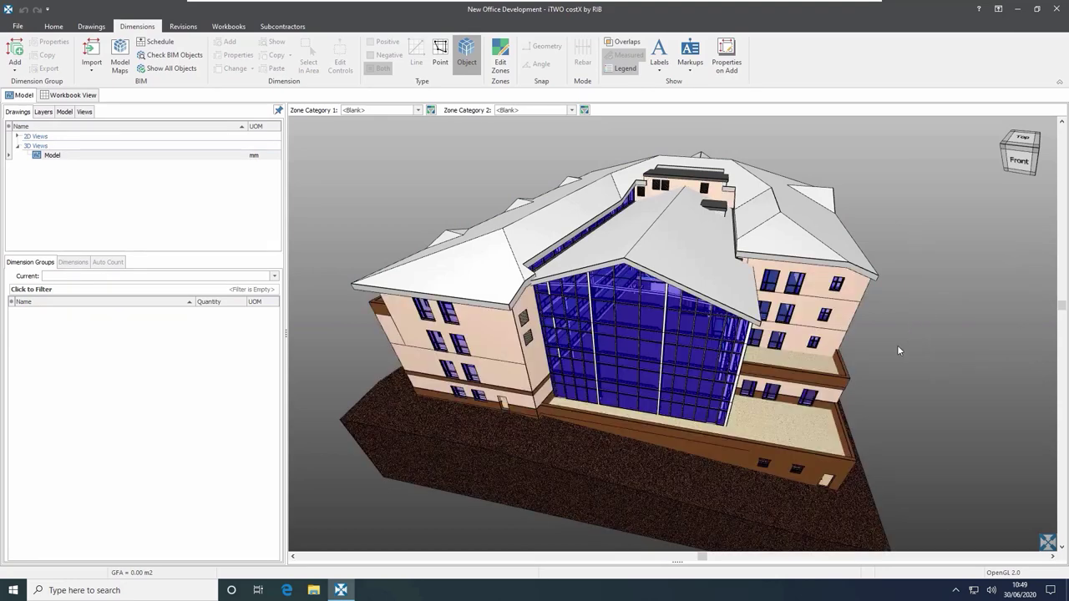
pyautogui.scroll(-3, 898, 351)
pyautogui.moveTo(886, 333); pyautogui.dragTo(855, 334, button='middle')
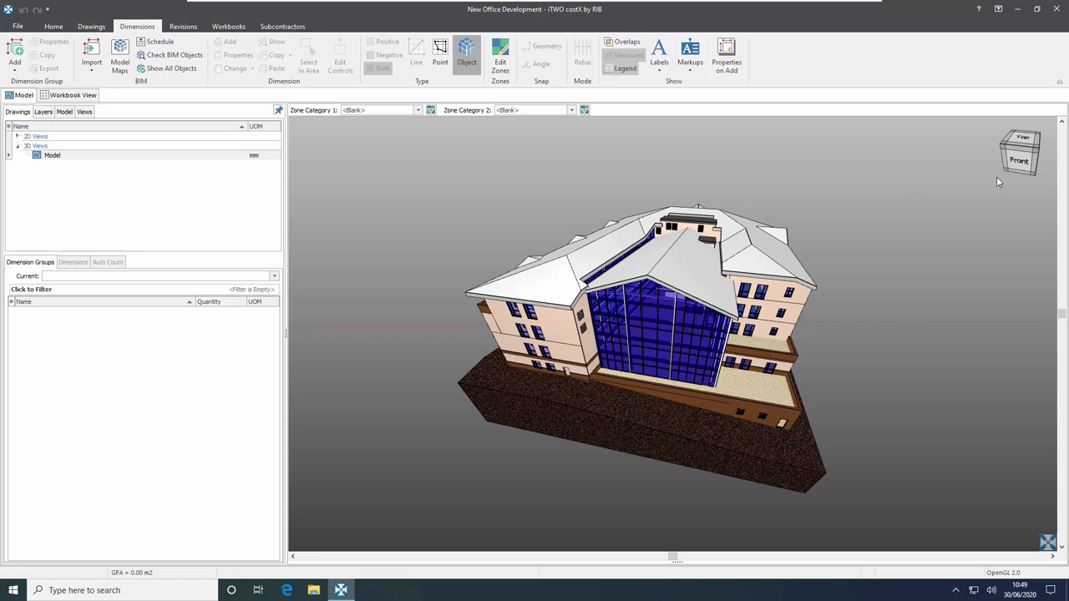
# In the Front view, show only the objects within an area around the ground and lowest storeys, and inspect them from above.
pyautogui.click(1021, 161)
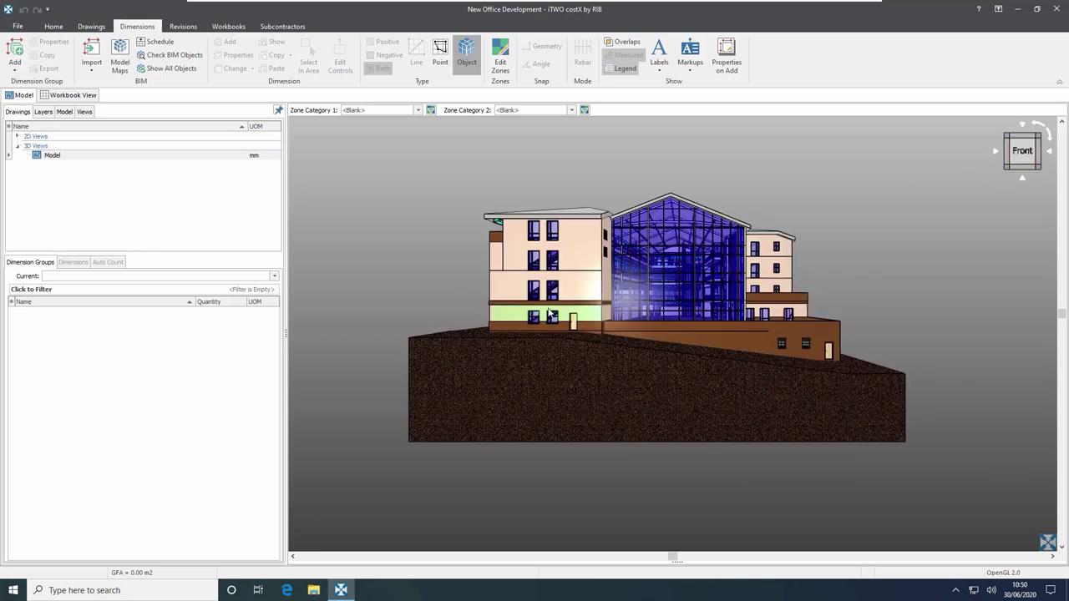
pyautogui.rightClick(338, 225)
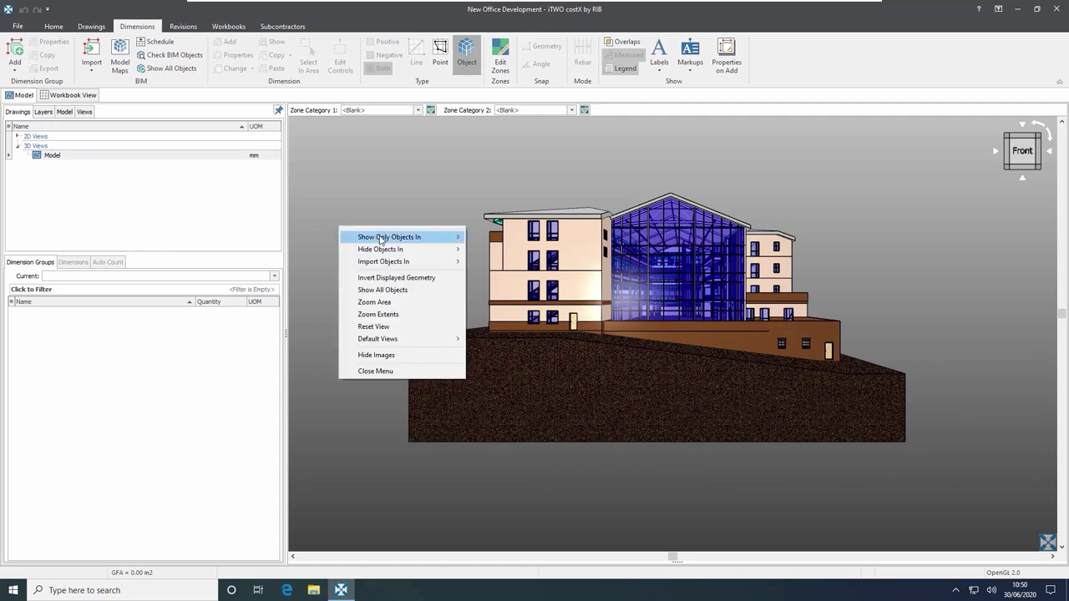
pyautogui.click(379, 326)
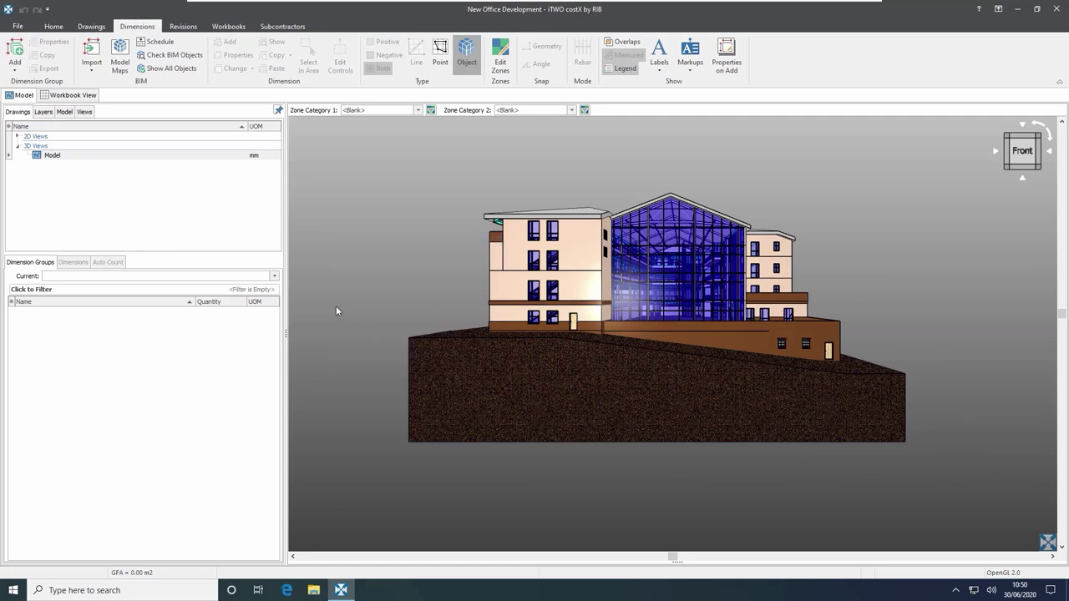
pyautogui.moveTo(340, 289); pyautogui.dragTo(924, 454)
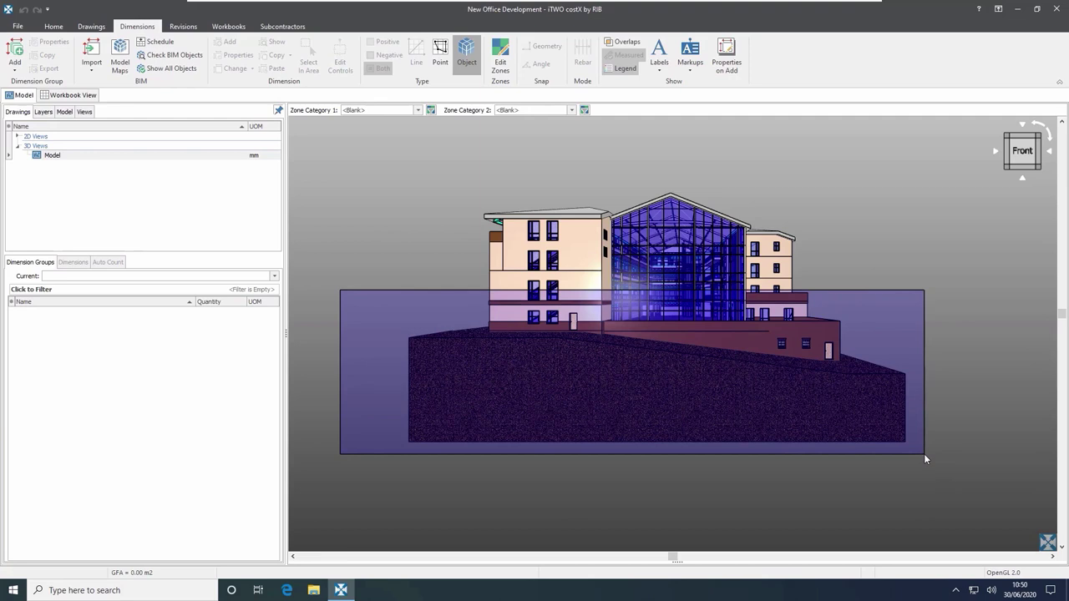
pyautogui.moveTo(923, 453); pyautogui.dragTo(923, 453)
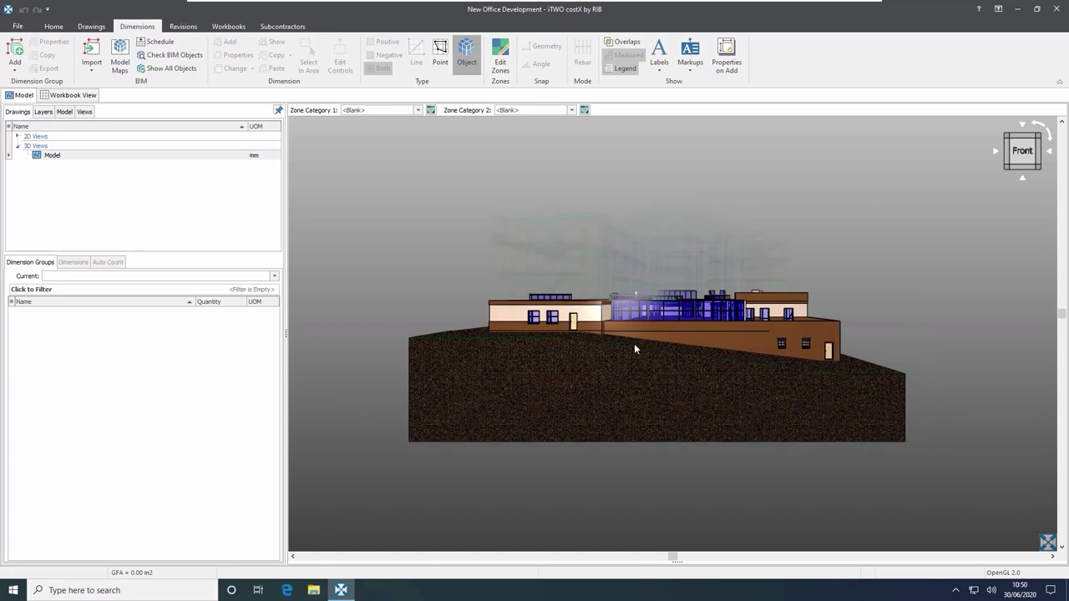
pyautogui.moveTo(635, 381); pyautogui.dragTo(658, 459, button='middle')
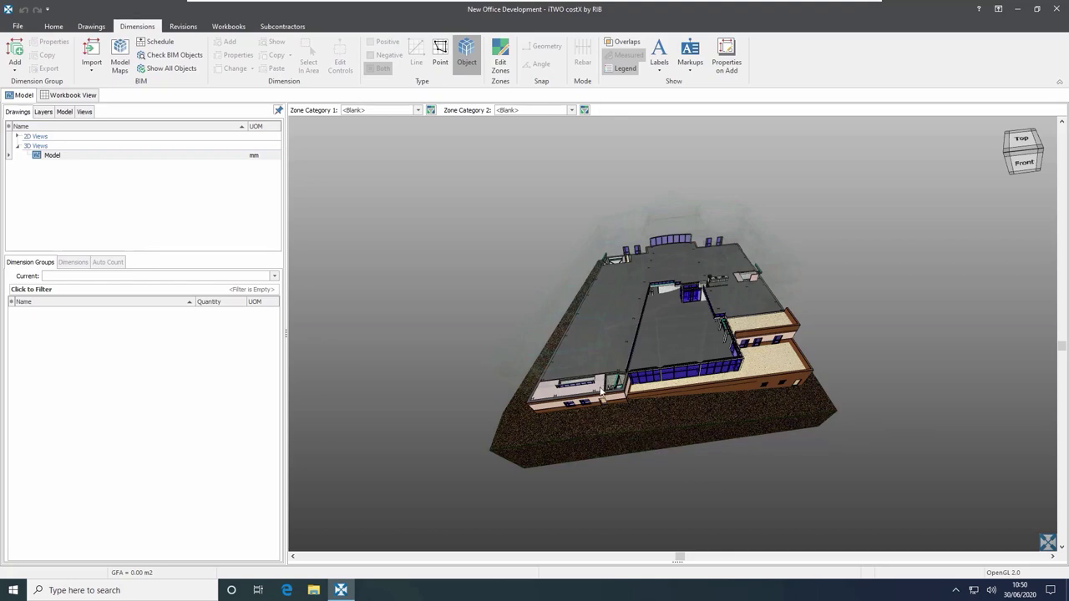
pyautogui.moveTo(489, 223); pyautogui.dragTo(492, 202, button='middle')
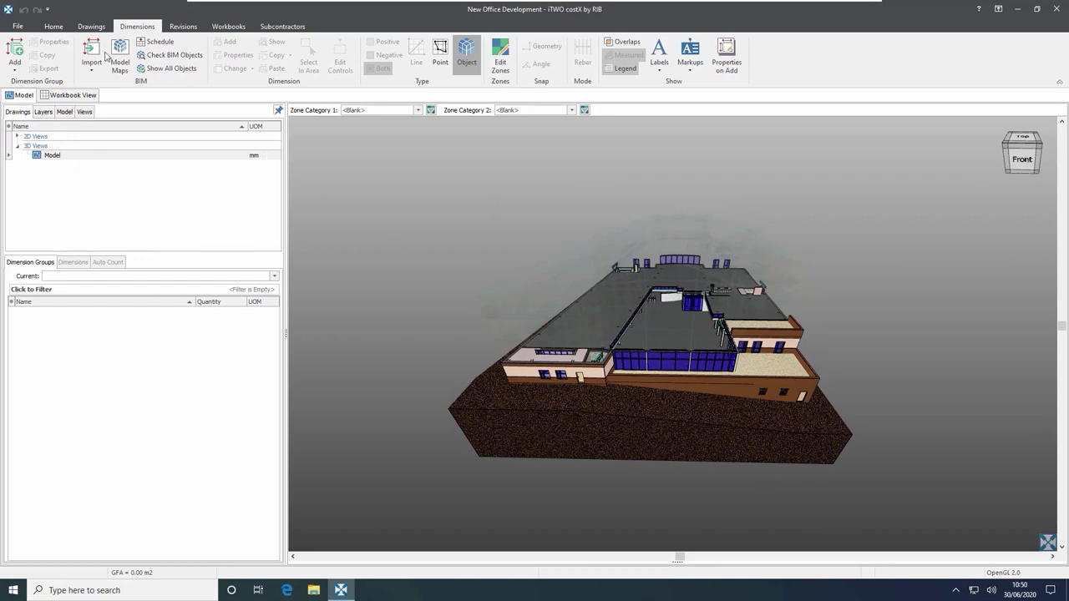
# Check the Ghost View display option and show all model objects again.
pyautogui.click(92, 27)
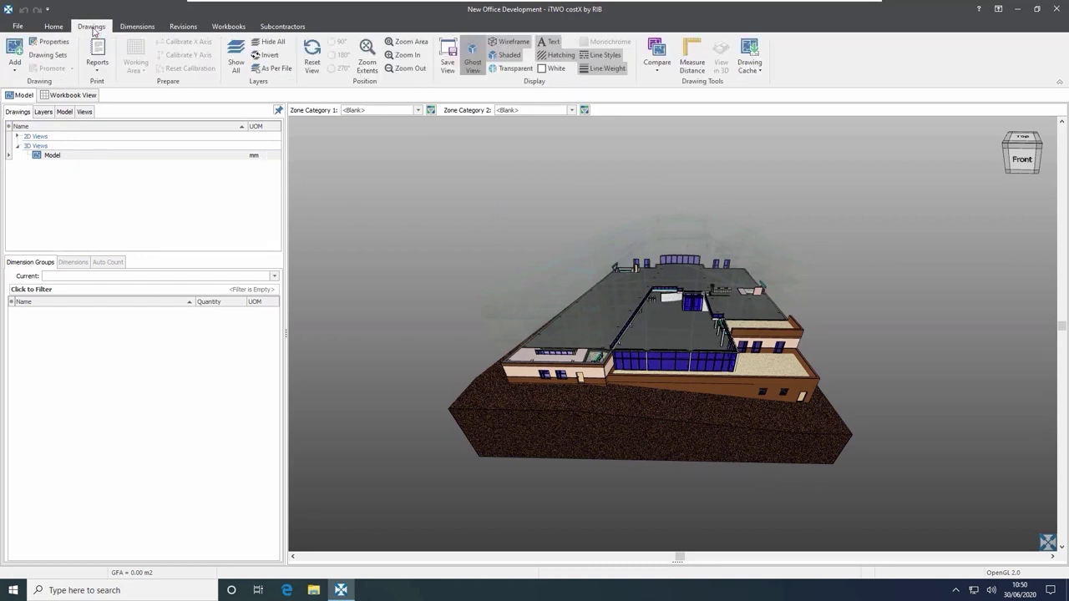
pyautogui.click(474, 64)
pyautogui.rightClick(433, 200)
pyautogui.click(472, 265)
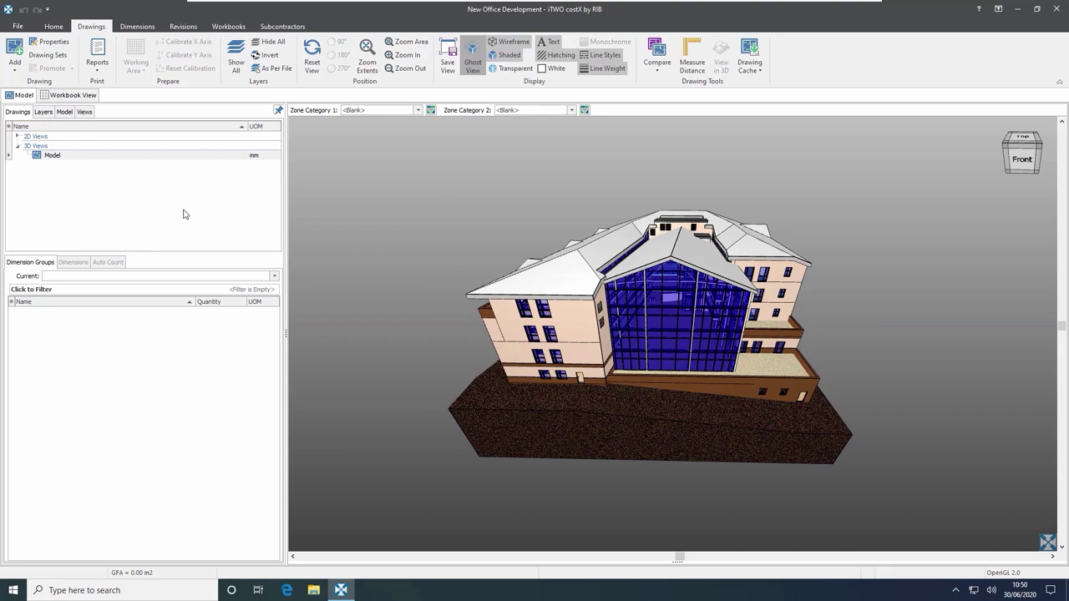
# Isolate the Casework category using the model's object tree and view the kitchen units up close.
pyautogui.click(62, 115)
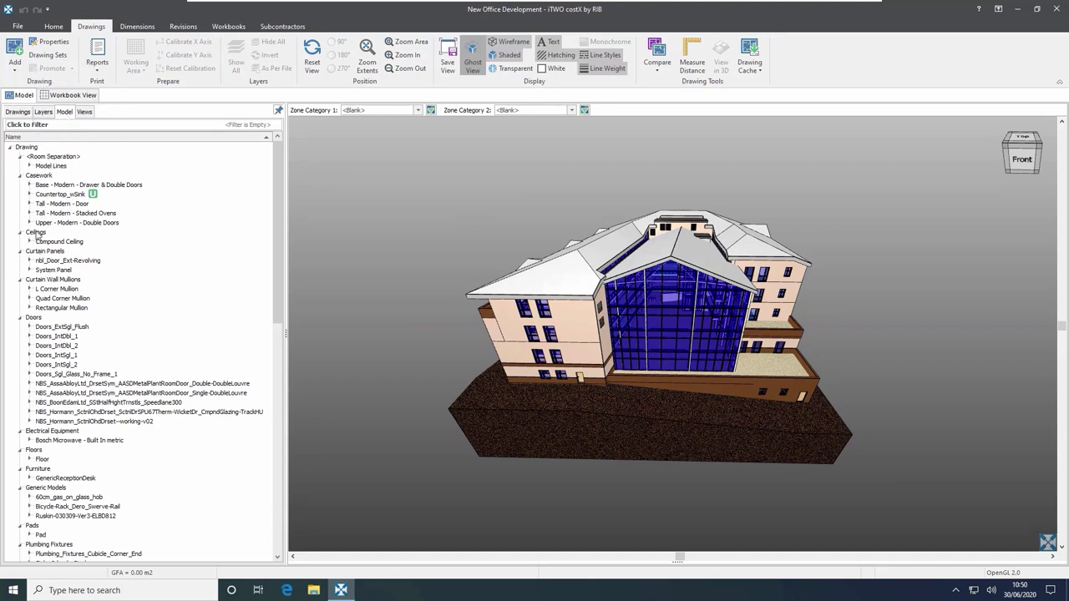
pyautogui.click(39, 179)
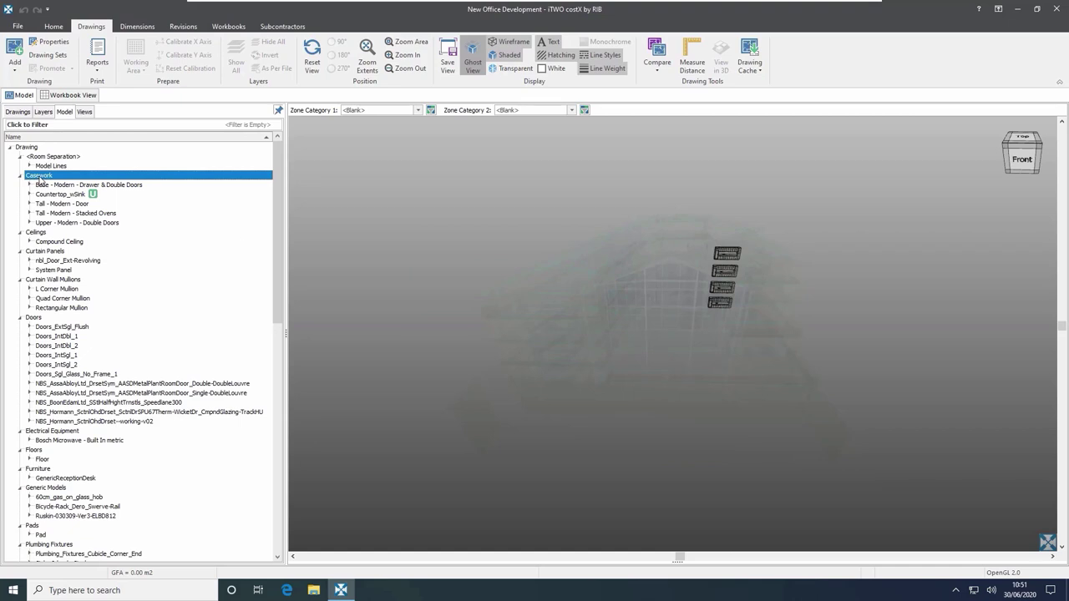
pyautogui.scroll(10, 724, 267)
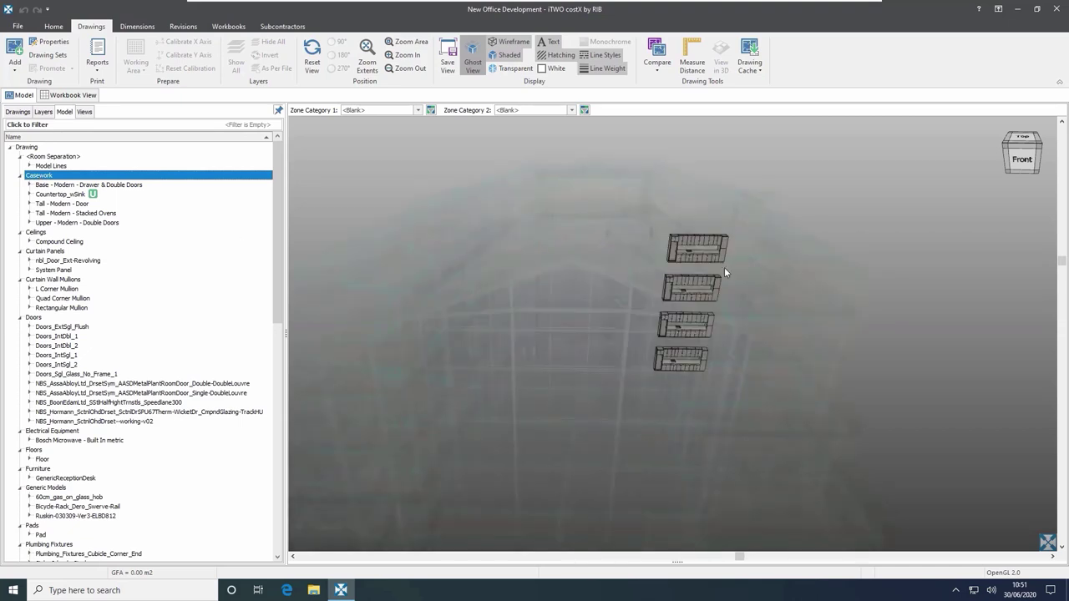
# Isolate the Countertop_wSink family, expand its Counter_with sink-3600 type and view the first three countertops one at a time.
pyautogui.click(58, 194)
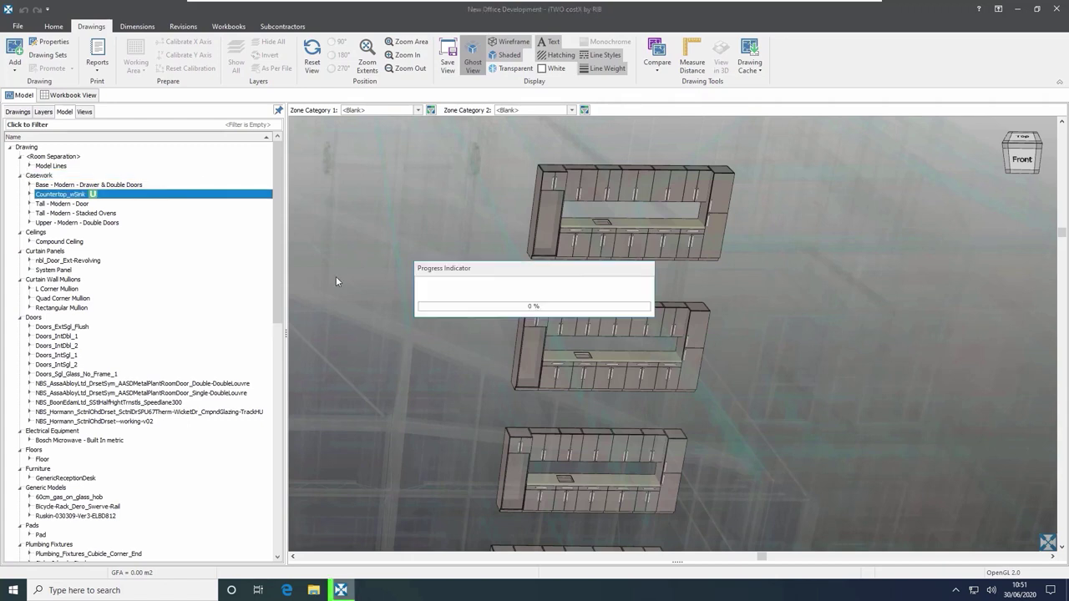
pyautogui.click(30, 194)
pyautogui.click(39, 204)
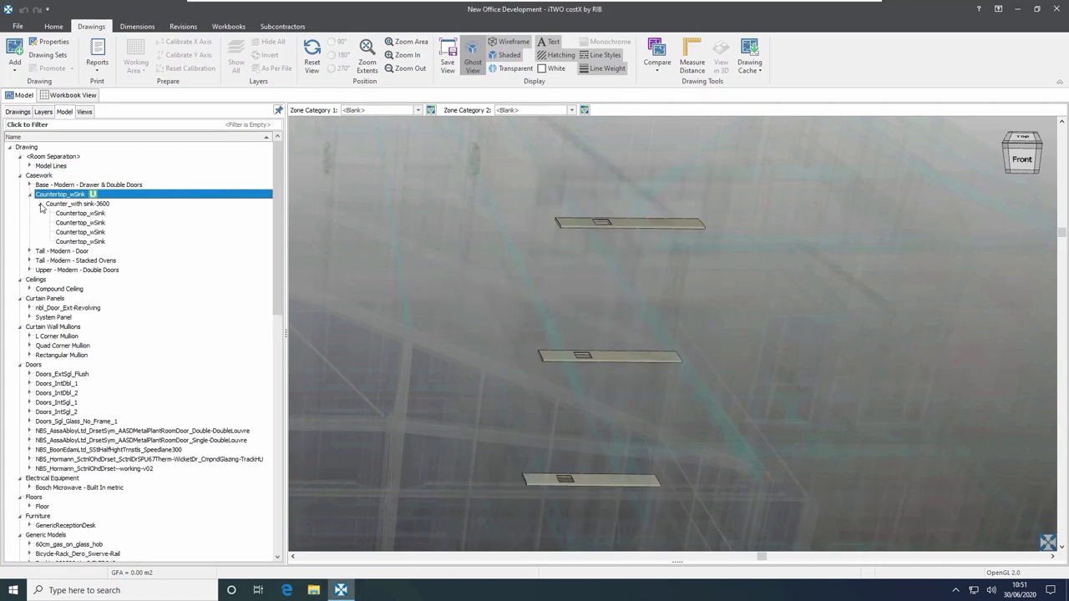
pyautogui.click(75, 214)
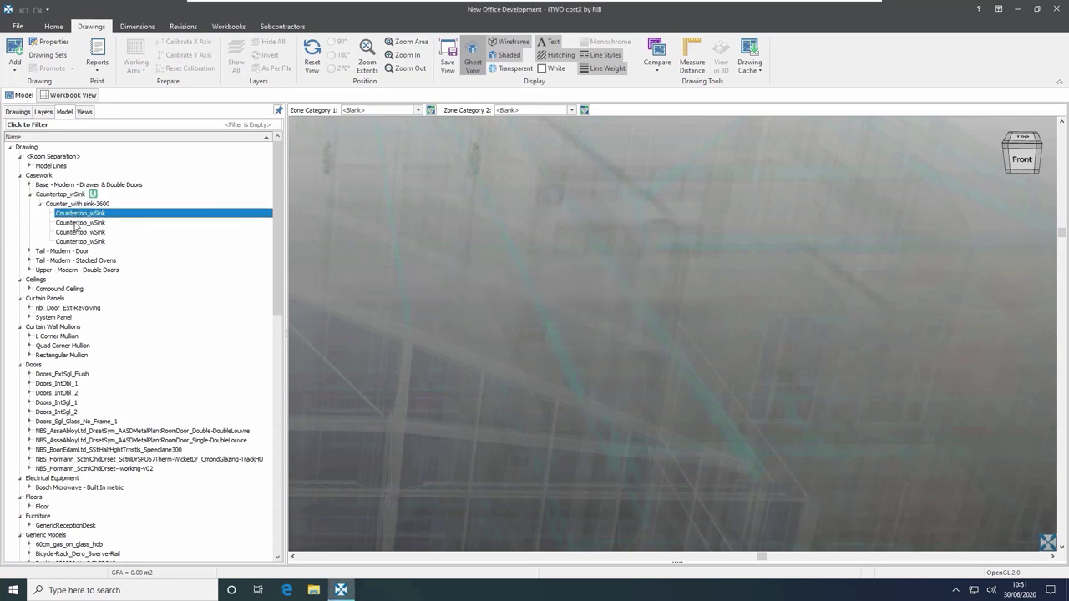
pyautogui.click(78, 223)
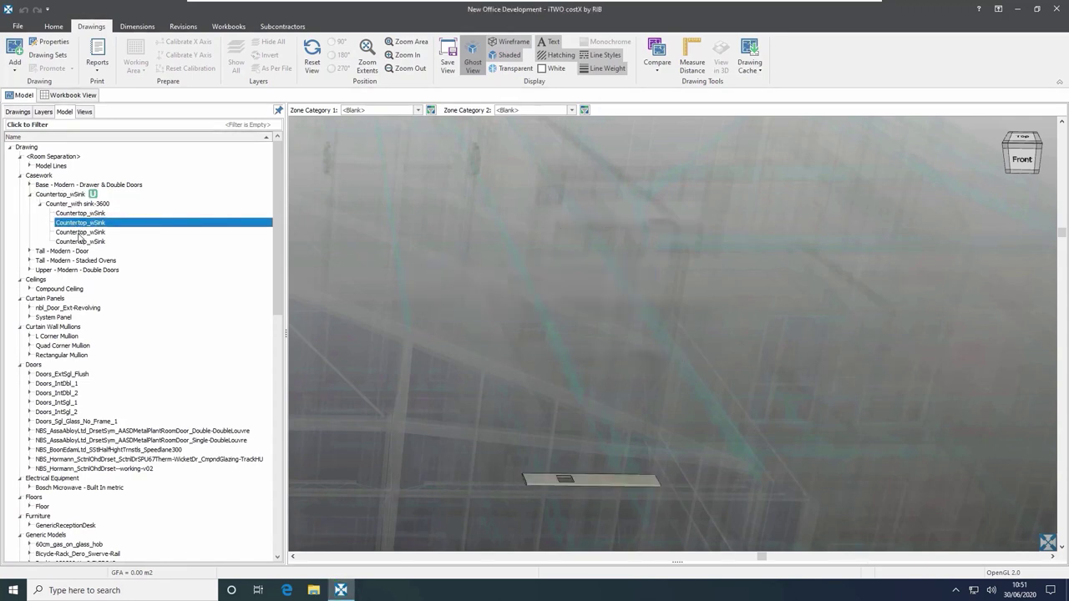
pyautogui.click(79, 233)
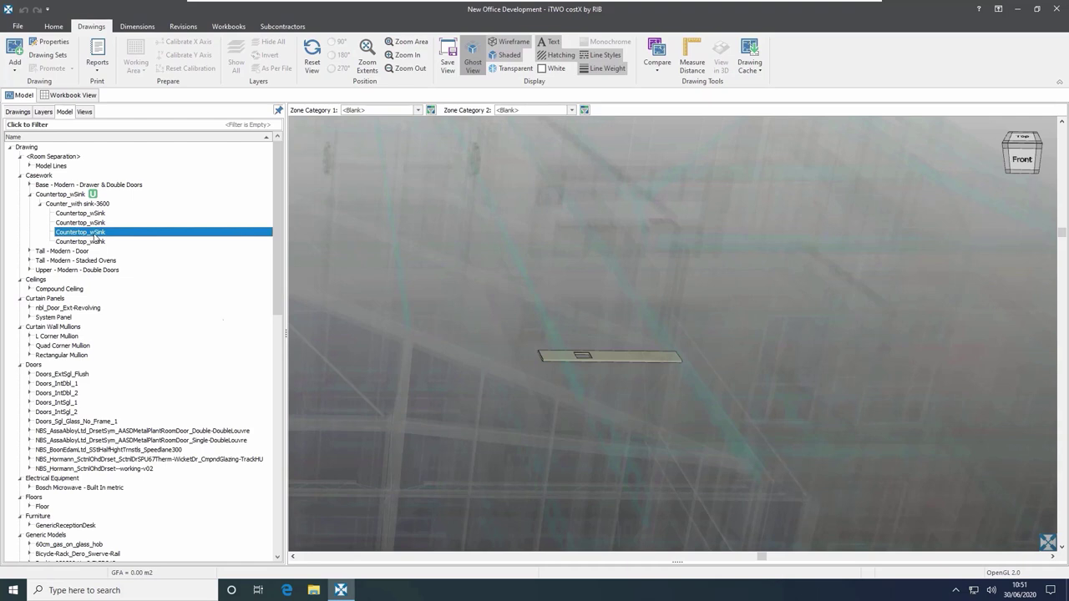
# Display the entire building again by selecting the top-level Drawing entry of the model tree.
pyautogui.click(670, 499)
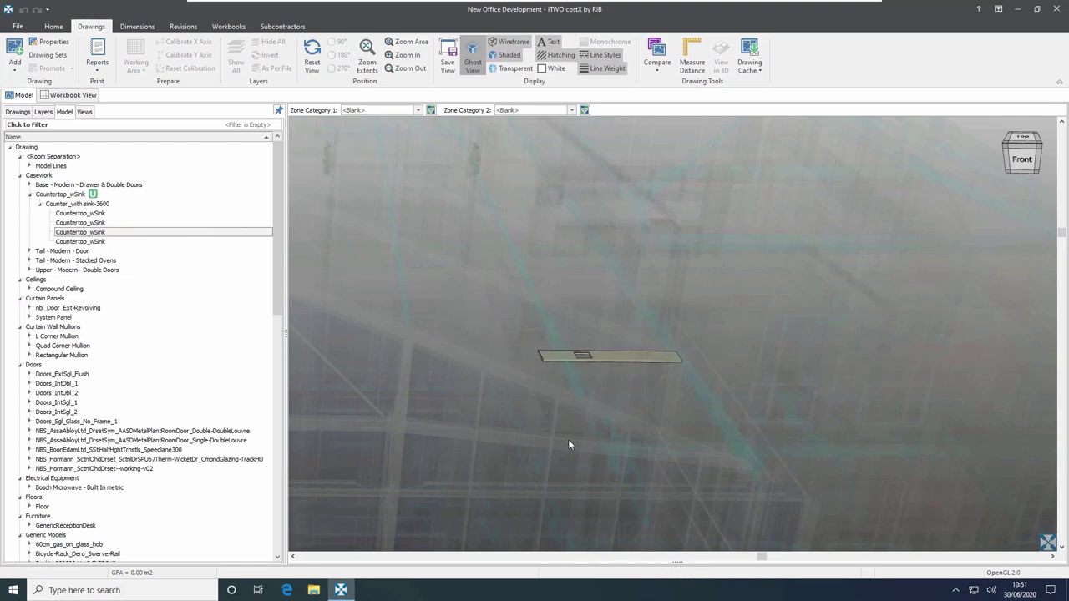
pyautogui.scroll(-3, 548, 405)
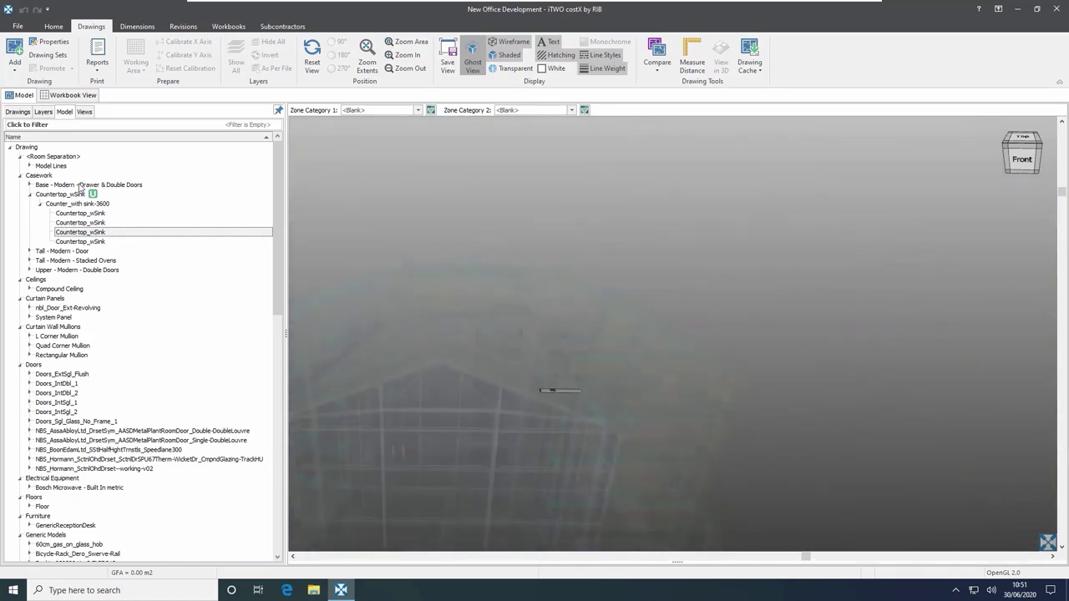
pyautogui.click(17, 159)
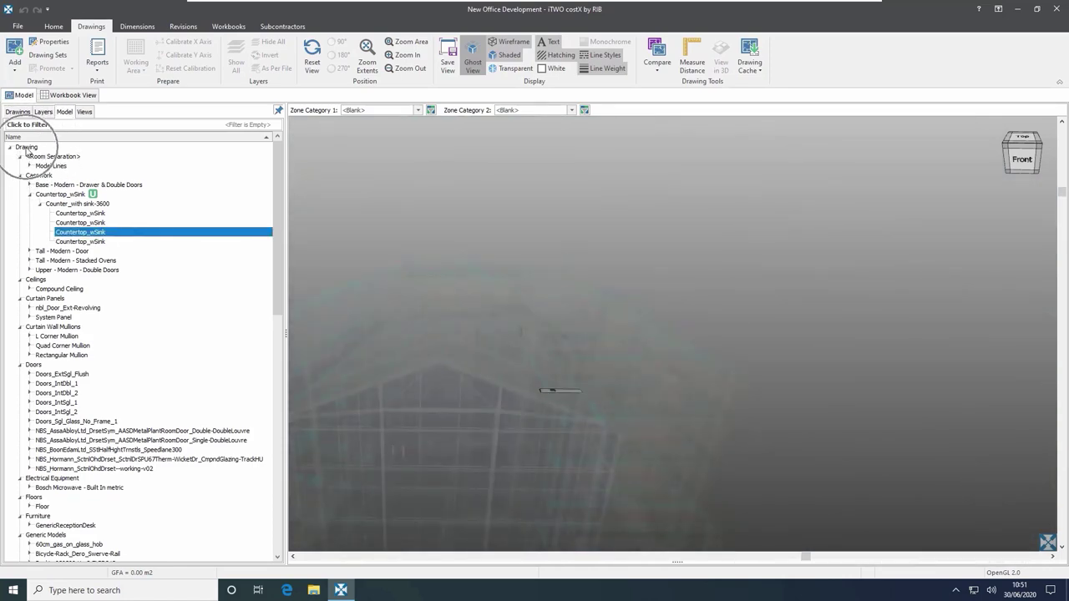
pyautogui.click(25, 147)
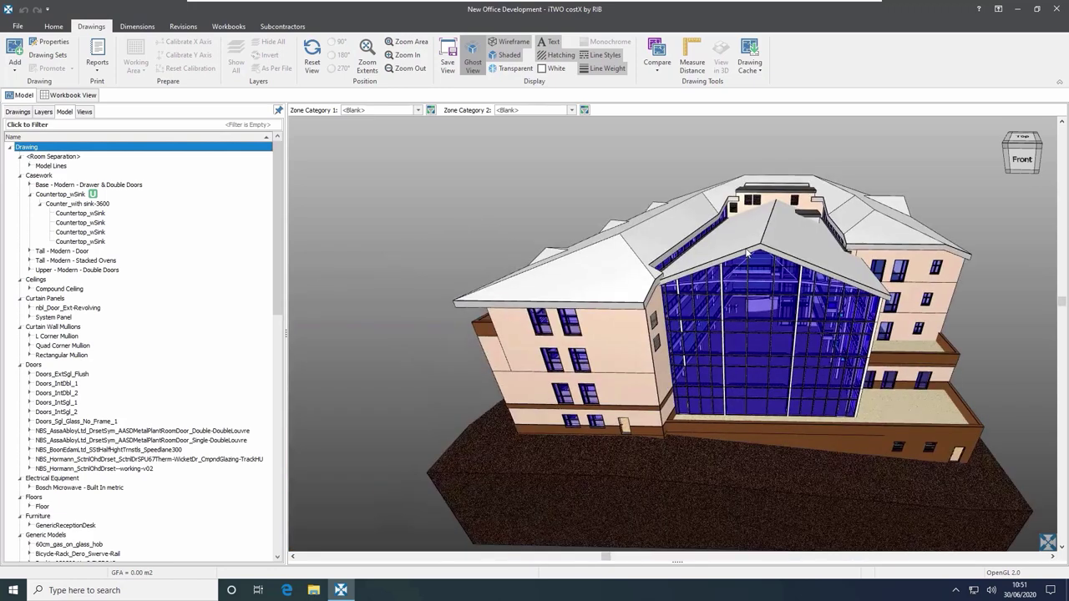
# Import dimensions from the 3D model using the BIM template "BIM Import Revit General.xslt" and acknowledge the default units notice.
pyautogui.click(18, 111)
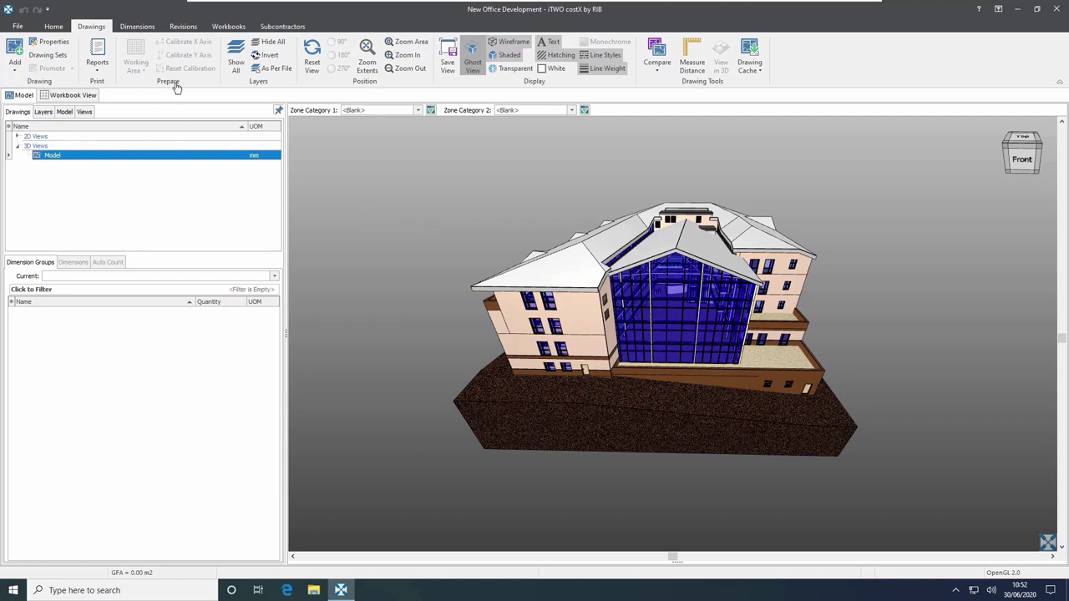
pyautogui.click(139, 28)
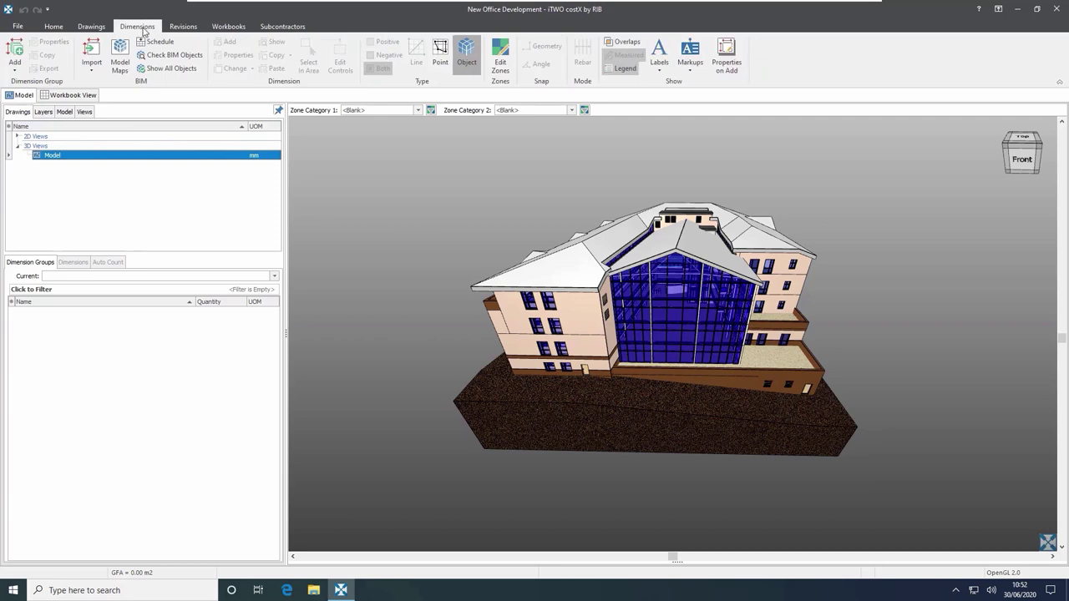
pyautogui.click(92, 61)
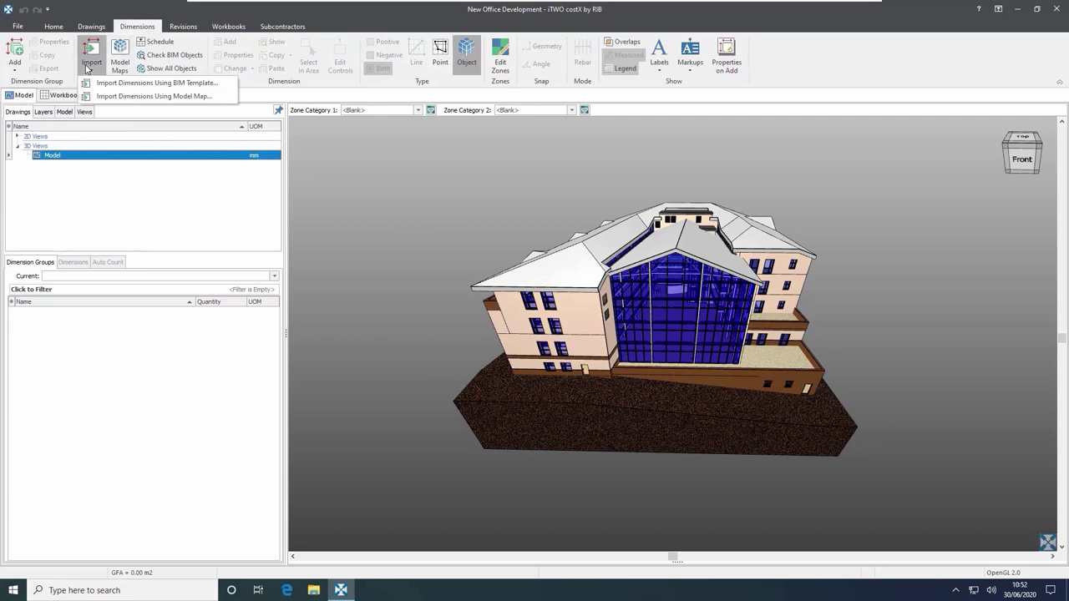
pyautogui.click(194, 87)
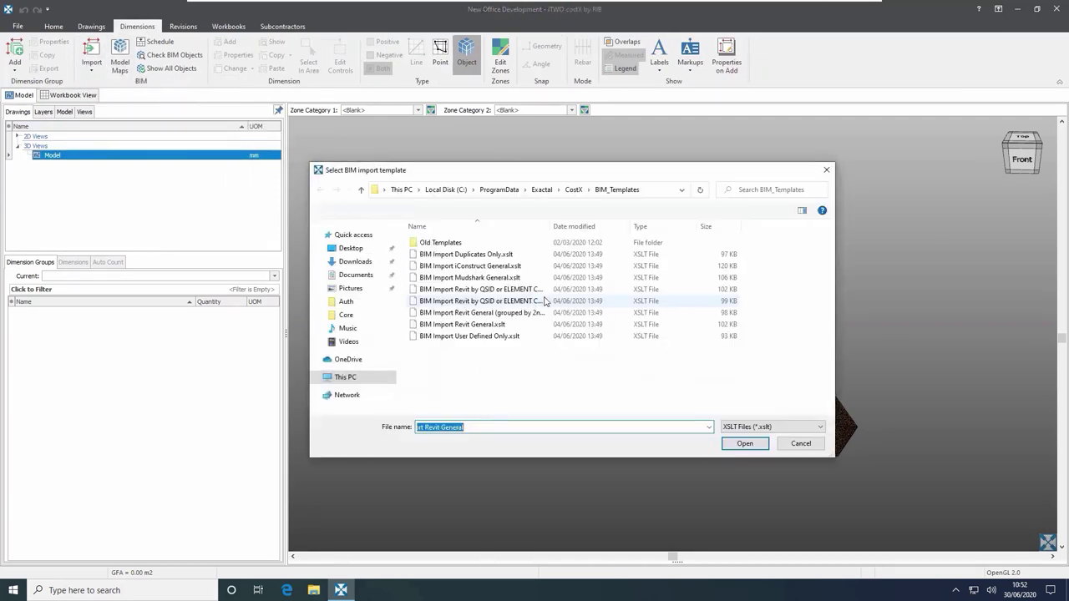
pyautogui.click(460, 325)
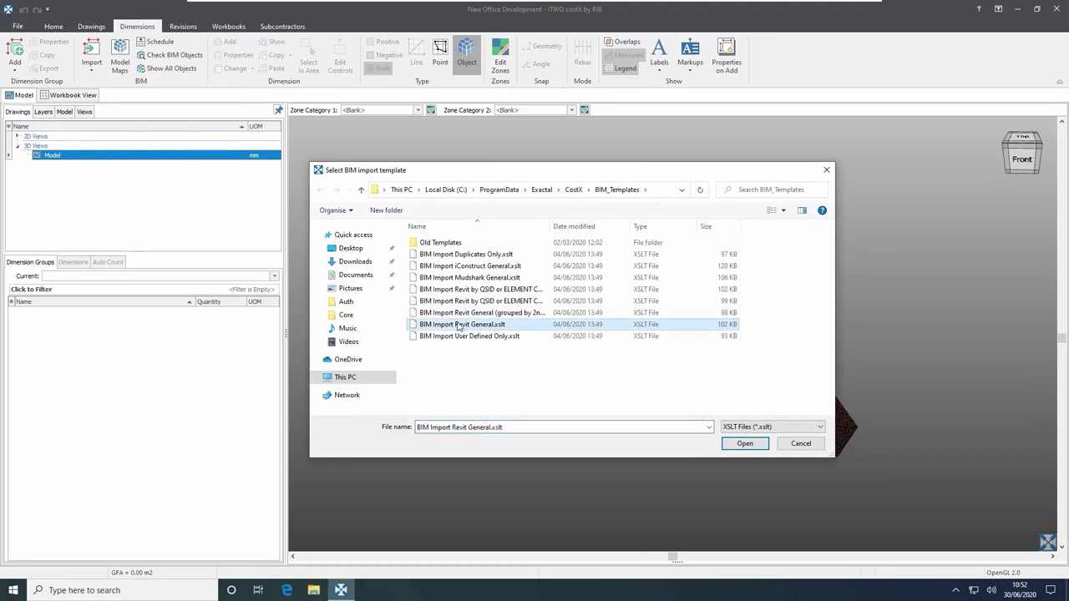
pyautogui.click(737, 444)
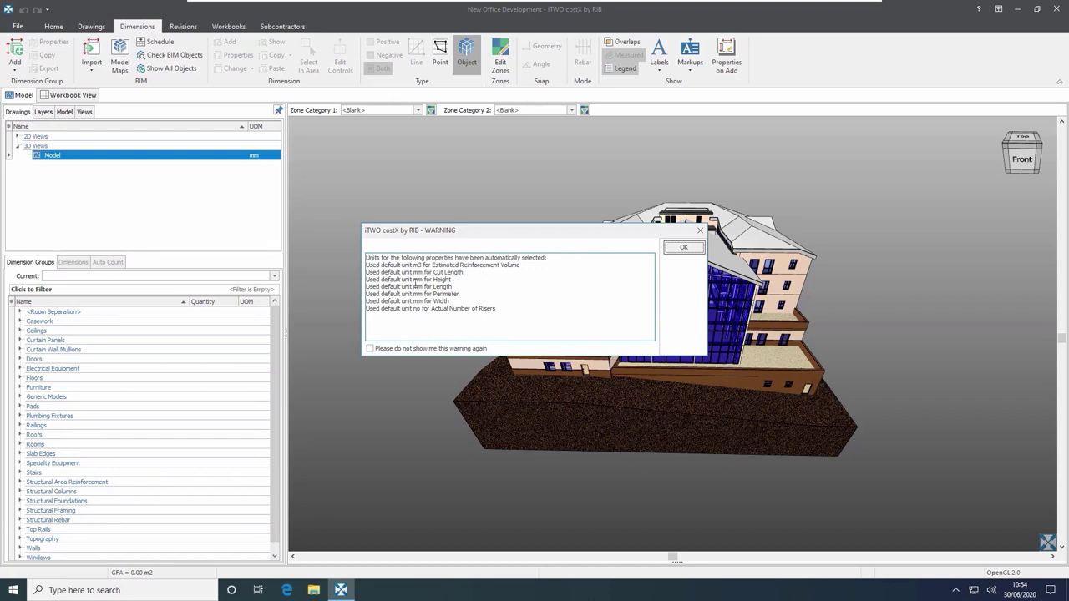
pyautogui.click(684, 247)
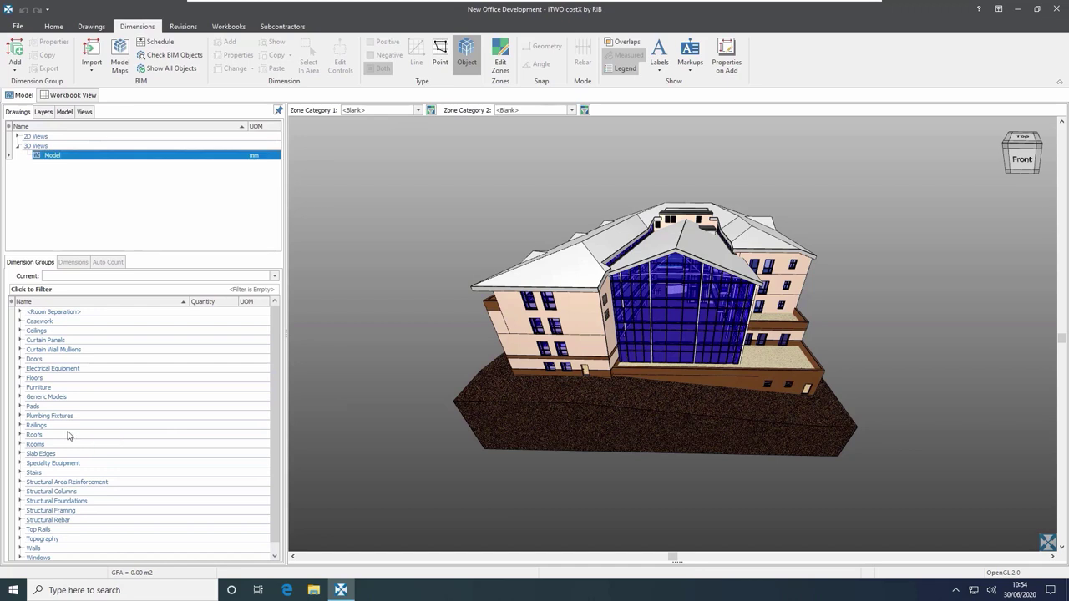
# Expand the Doors folder in the dimension groups and isolate it in the model.
pyautogui.click(20, 359)
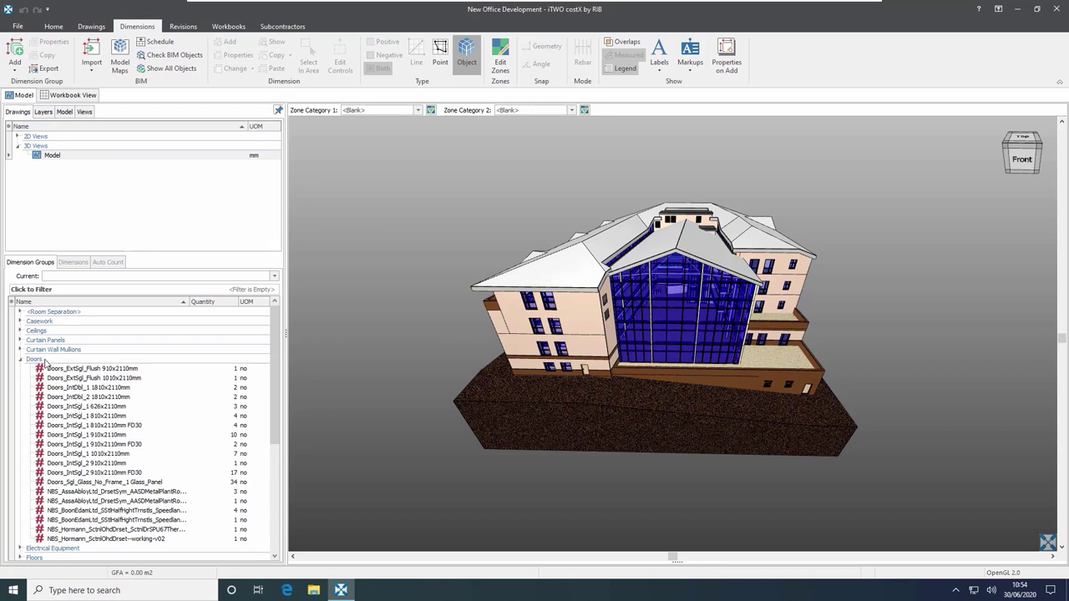
pyautogui.click(46, 361)
pyautogui.rightClick(47, 360)
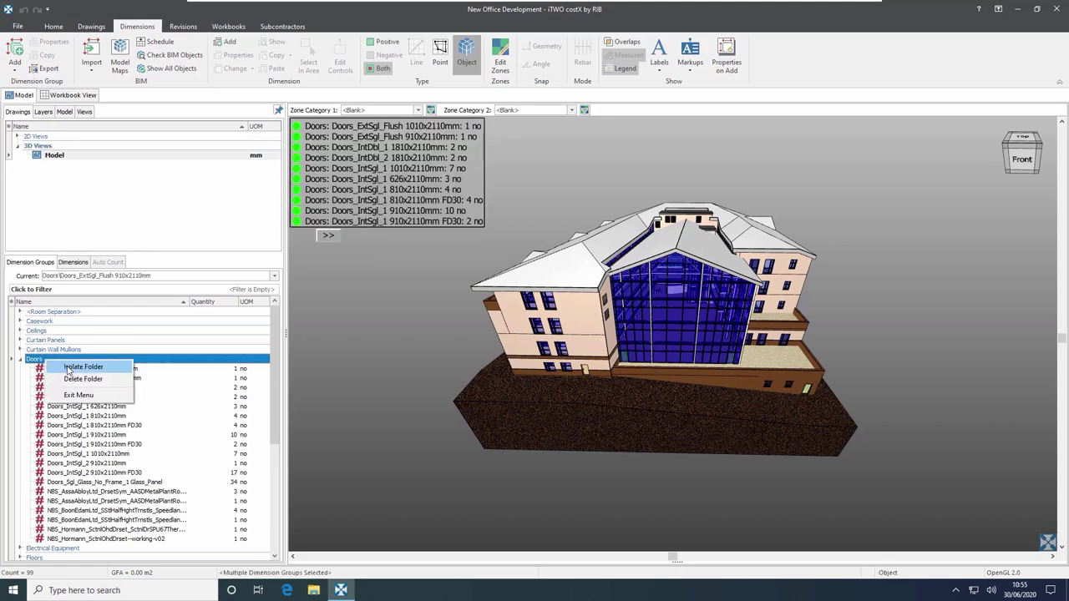
pyautogui.click(83, 367)
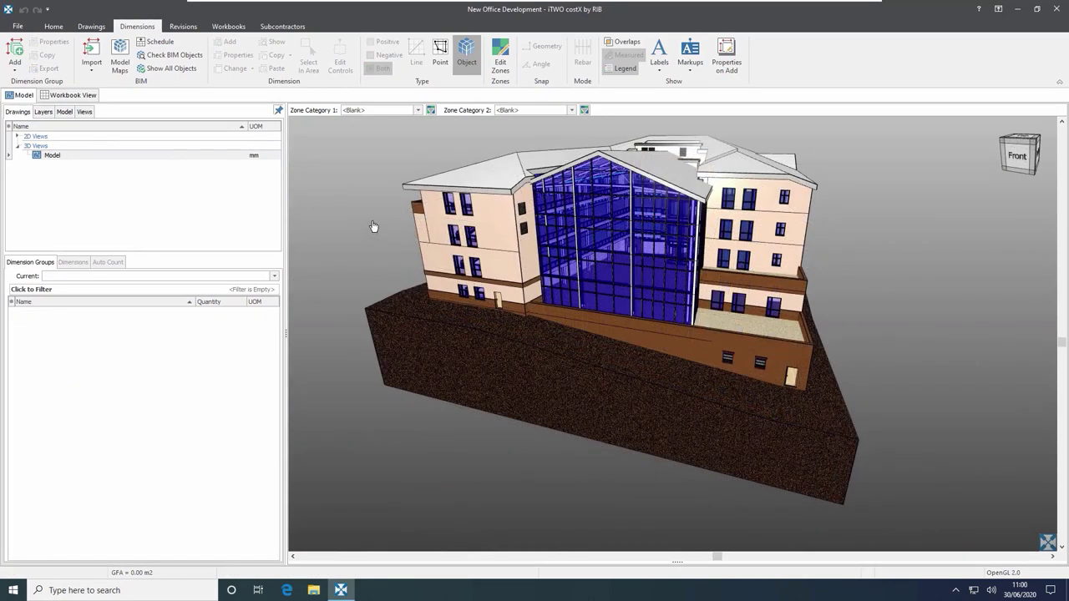
# Compare the global and project model map lists, and create a project model map named "Example".
pyautogui.click(123, 65)
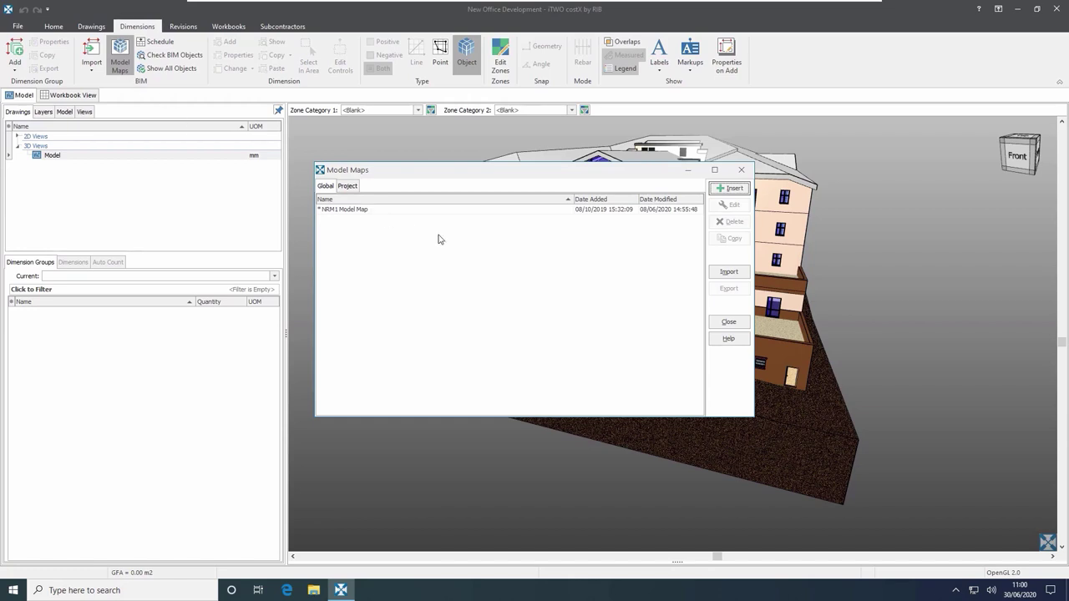
pyautogui.click(348, 186)
pyautogui.click(345, 188)
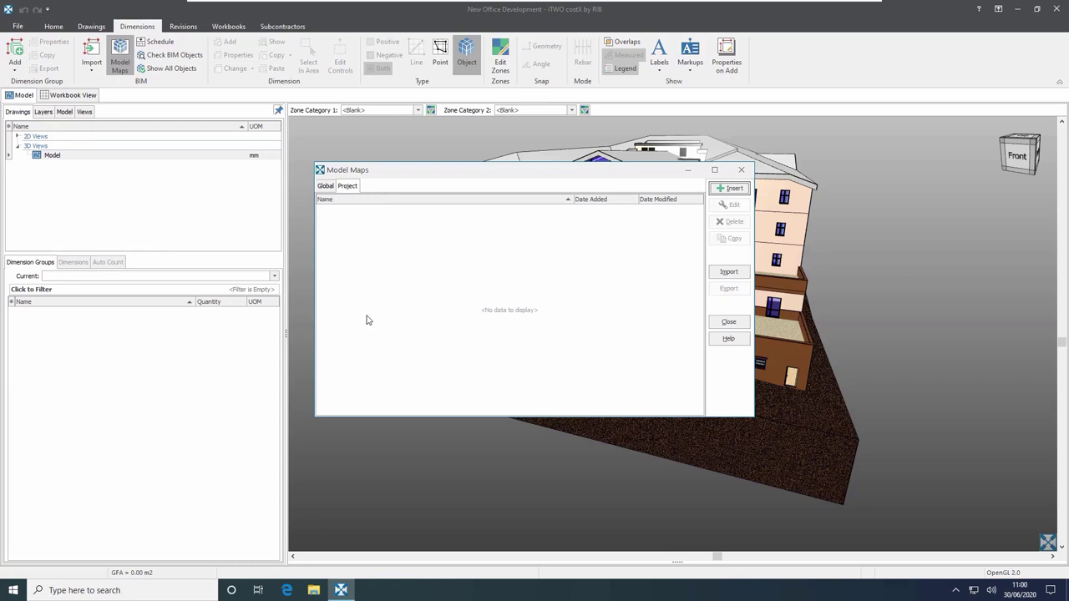
pyautogui.click(324, 187)
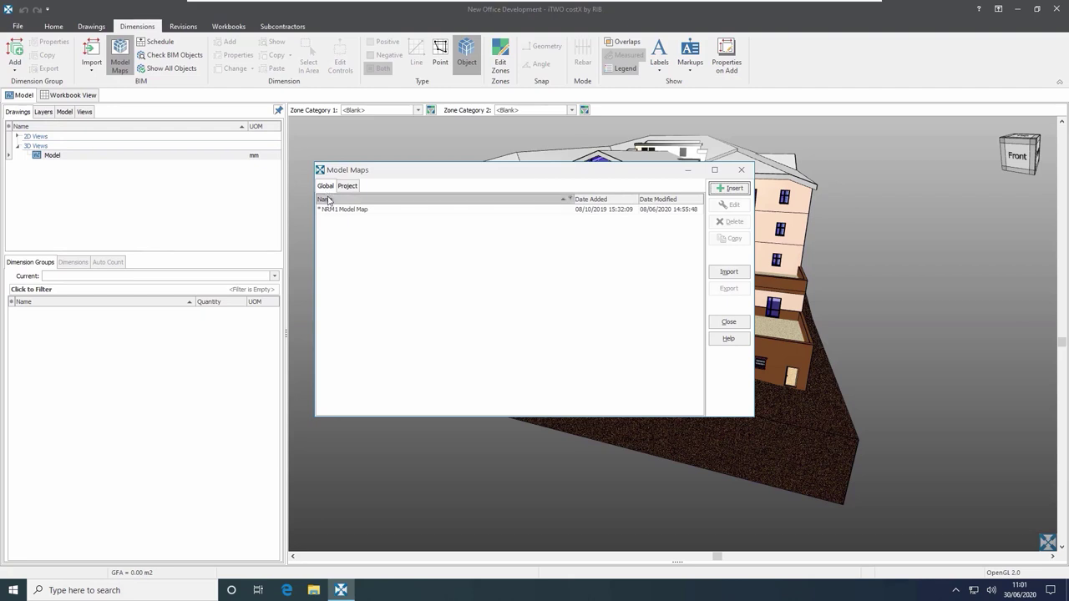
pyautogui.click(348, 187)
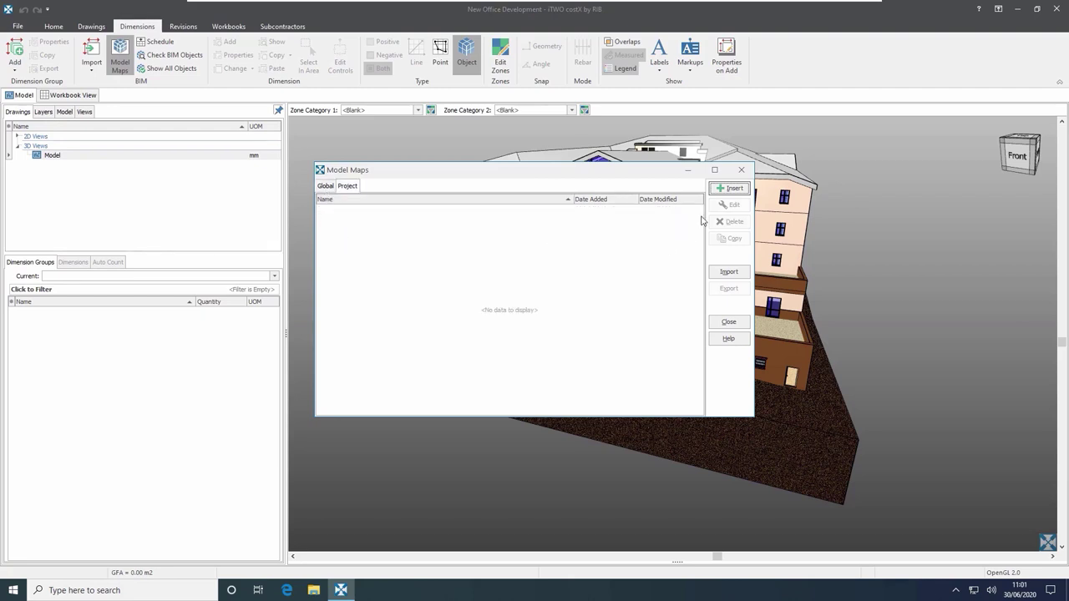
pyautogui.click(723, 190)
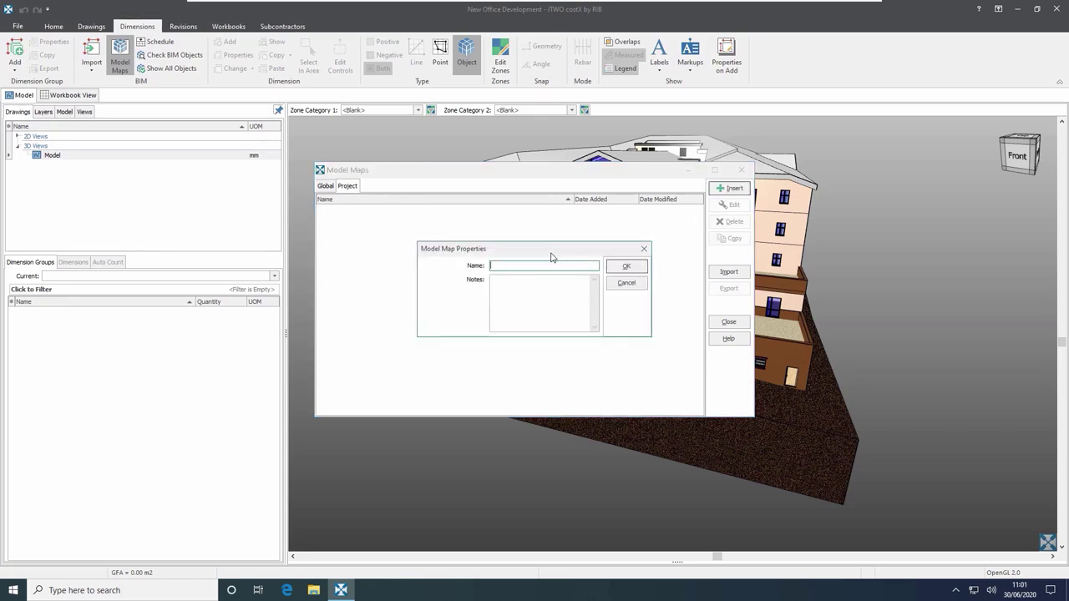
pyautogui.write('Example')
pyautogui.click(611, 268)
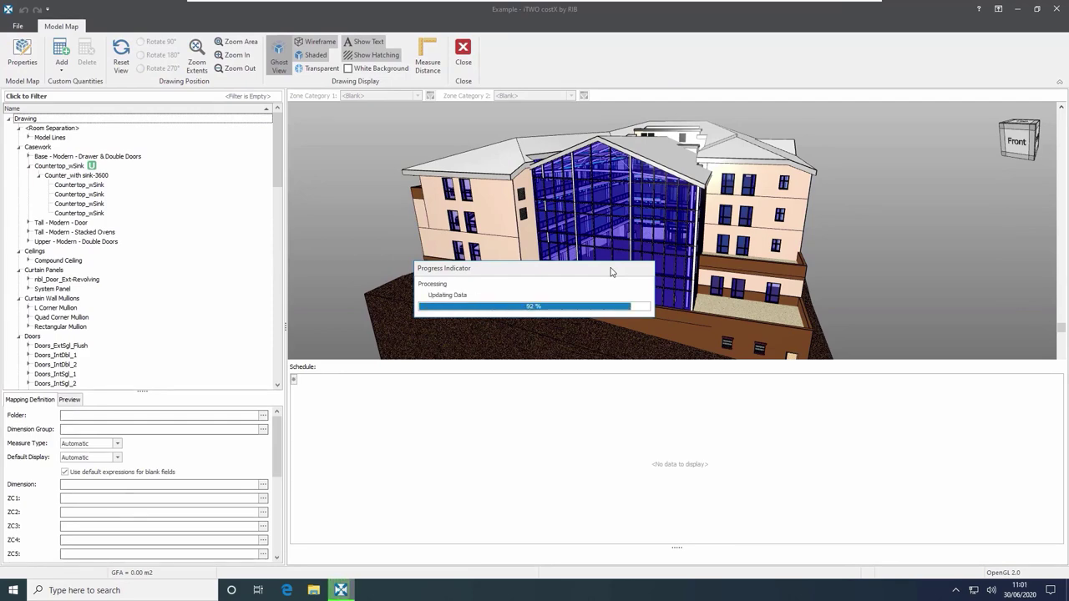
pyautogui.scroll(3, 609, 267)
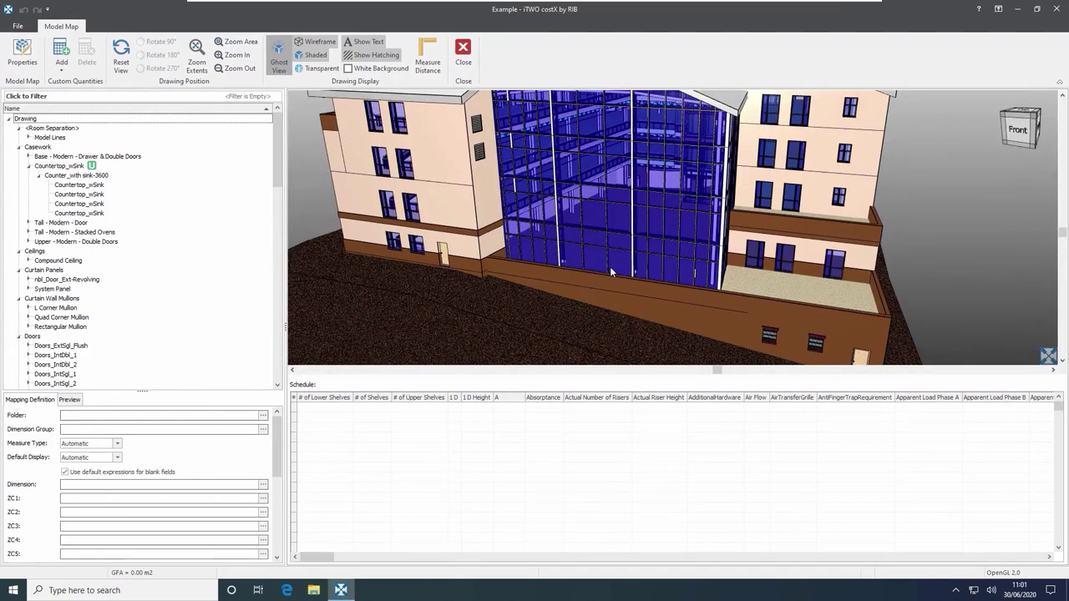
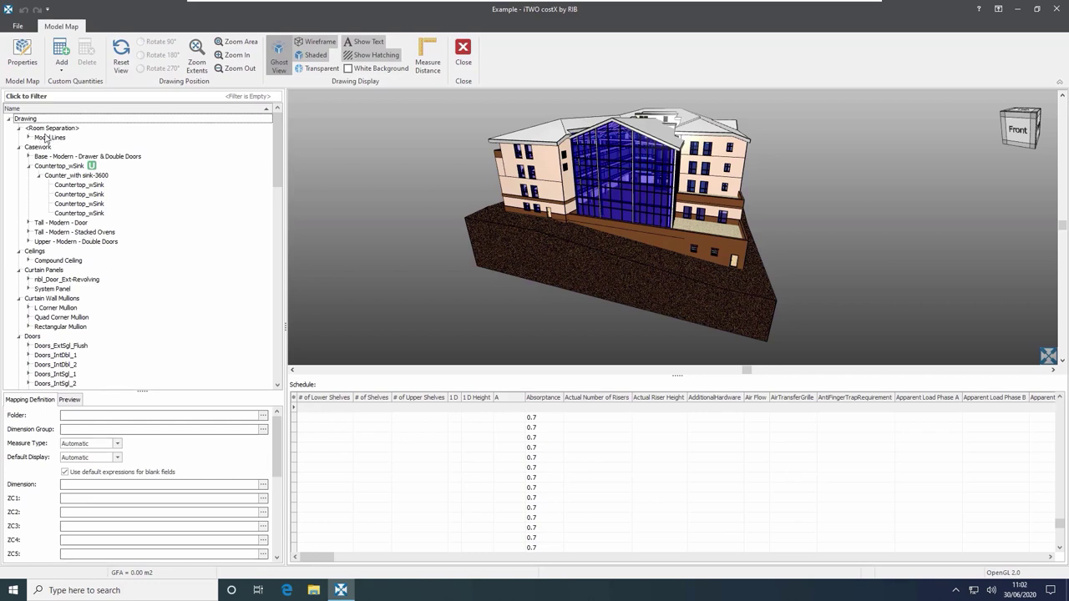
# Enlarge the mapping definition area and select the Ceilings category to view its objects in the model.
pyautogui.moveTo(143, 390); pyautogui.dragTo(143, 312)
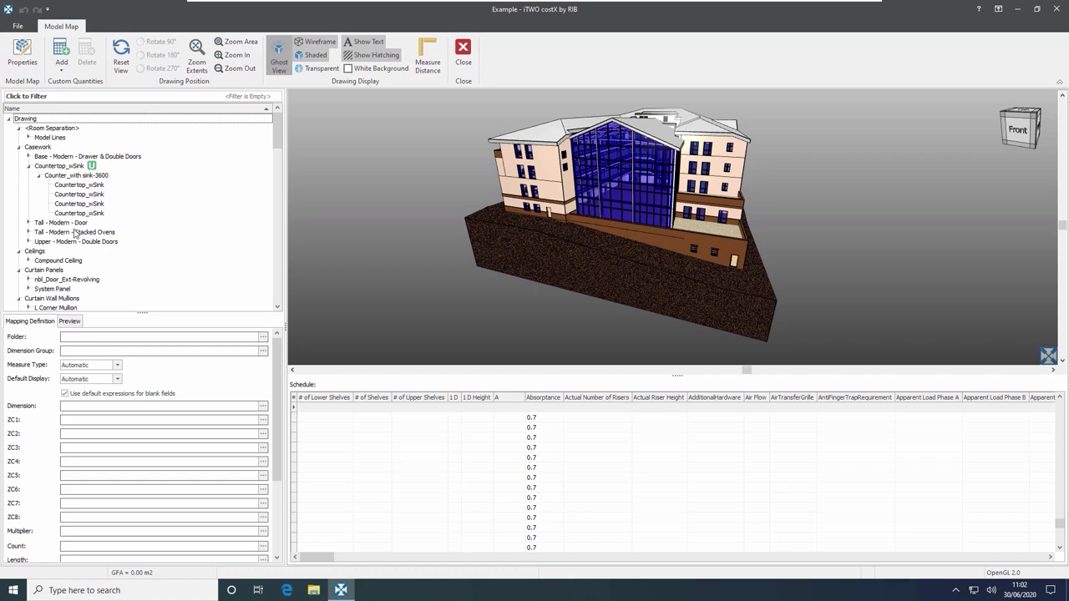
pyautogui.click(35, 252)
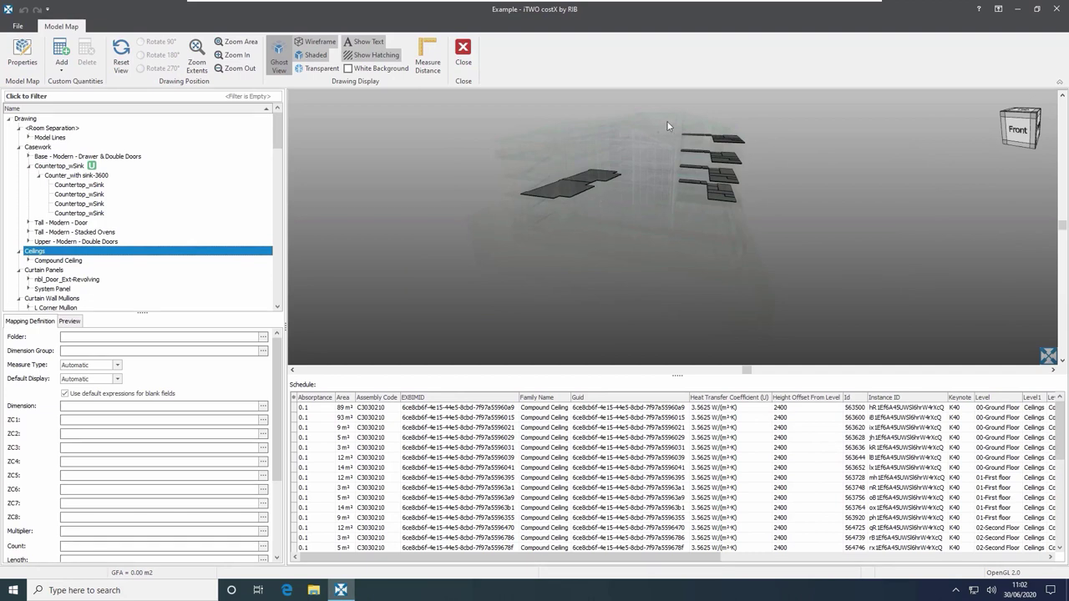
pyautogui.click(678, 166)
pyautogui.moveTo(664, 182); pyautogui.dragTo(636, 243)
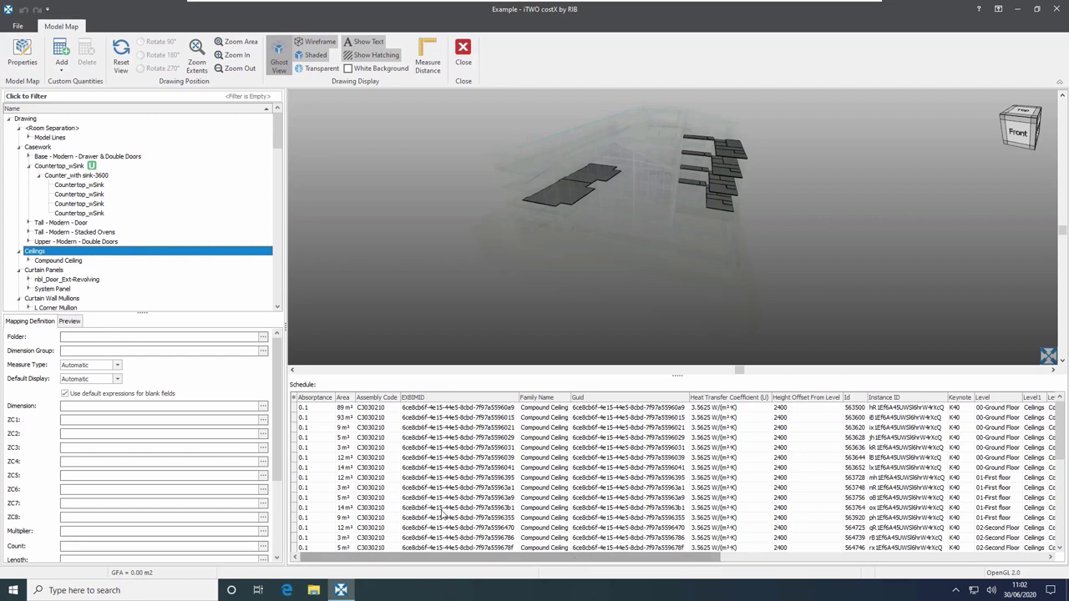
# Set the Ceilings folder mapping to [Level1]+"\"+[Level], using the Level1 and Level properties from the schedule.
pyautogui.click(73, 337)
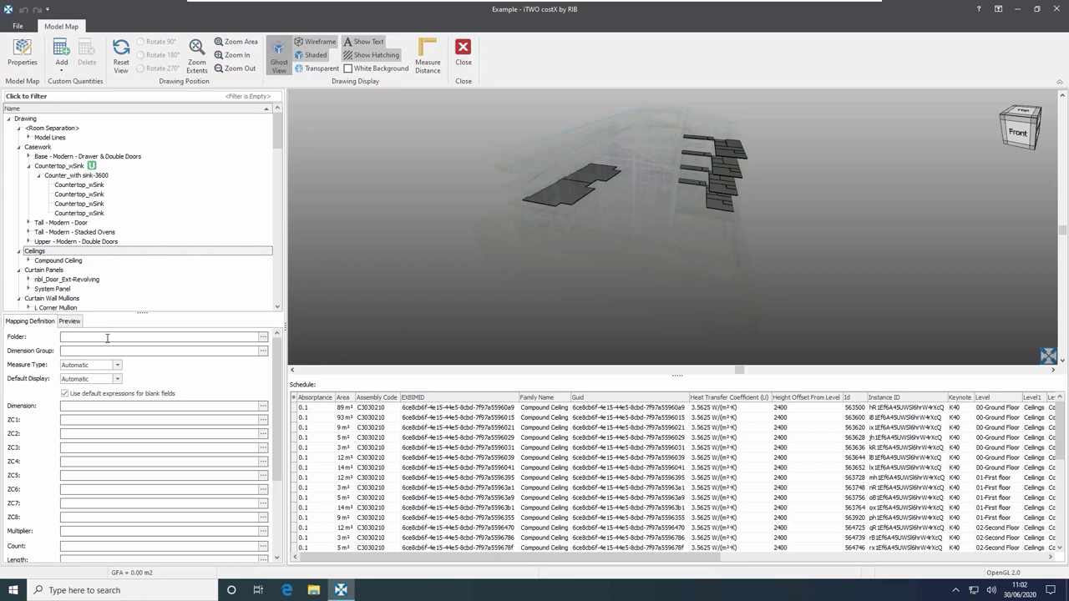
pyautogui.moveTo(520, 559); pyautogui.dragTo(695, 559)
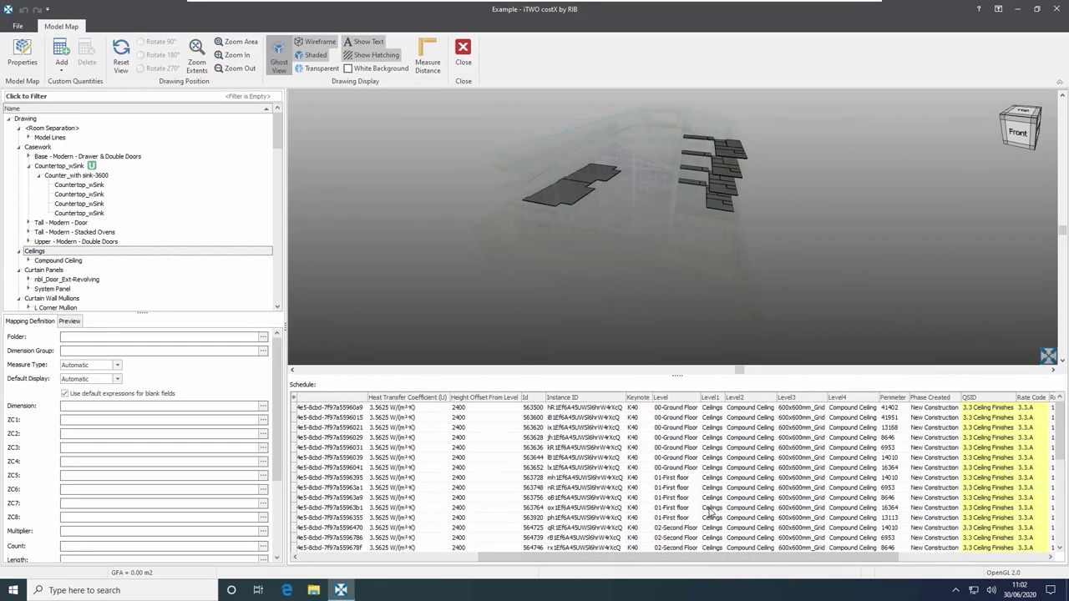
pyautogui.moveTo(710, 417); pyautogui.dragTo(98, 336)
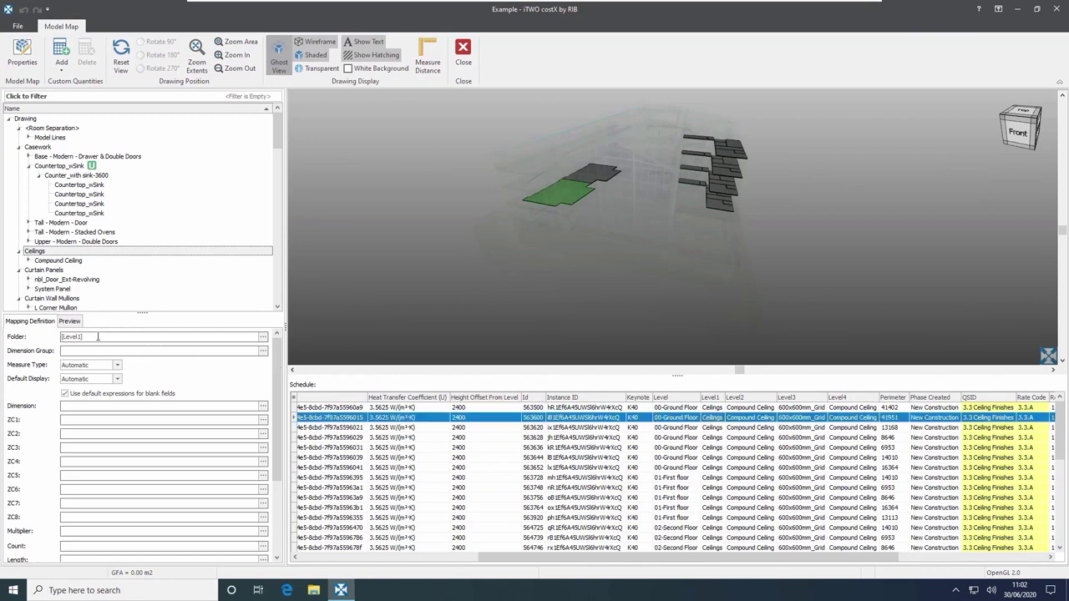
pyautogui.click(94, 337)
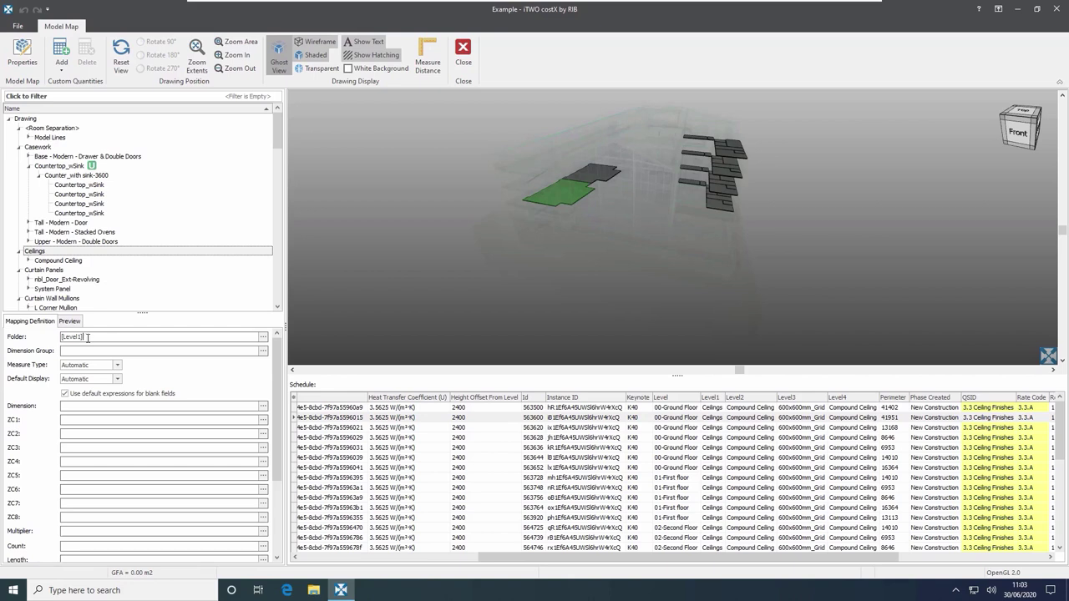
pyautogui.click(83, 336)
pyautogui.write('+')
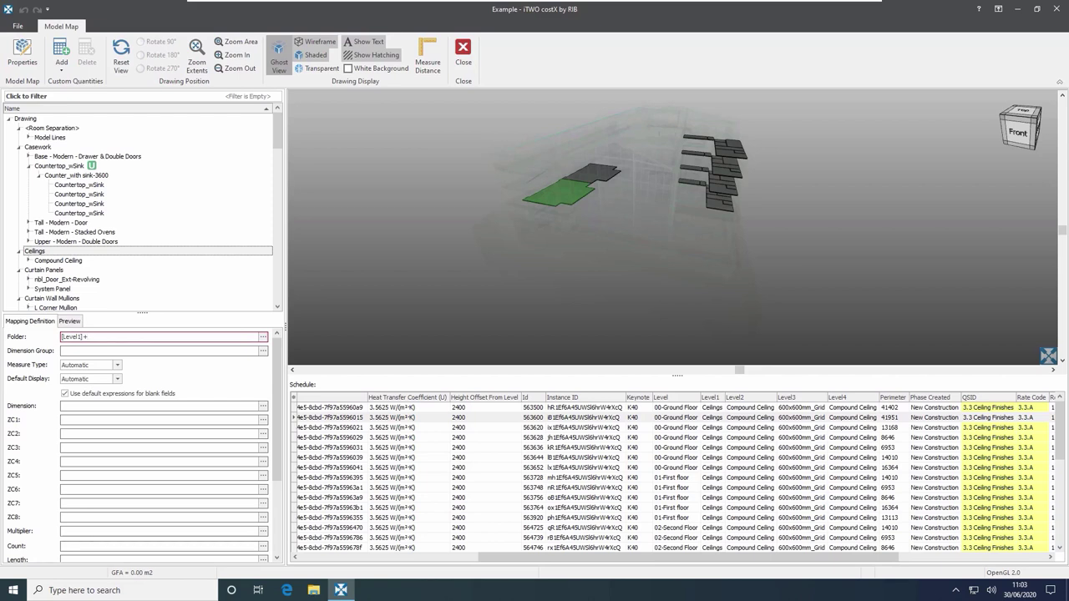
pyautogui.write('"\\"')
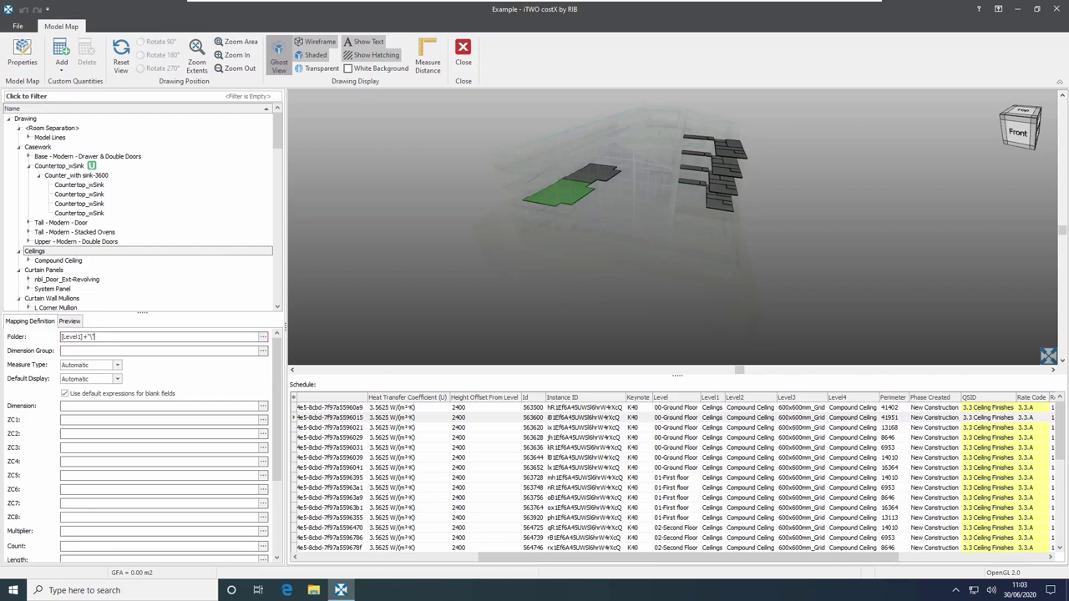
pyautogui.write('+')
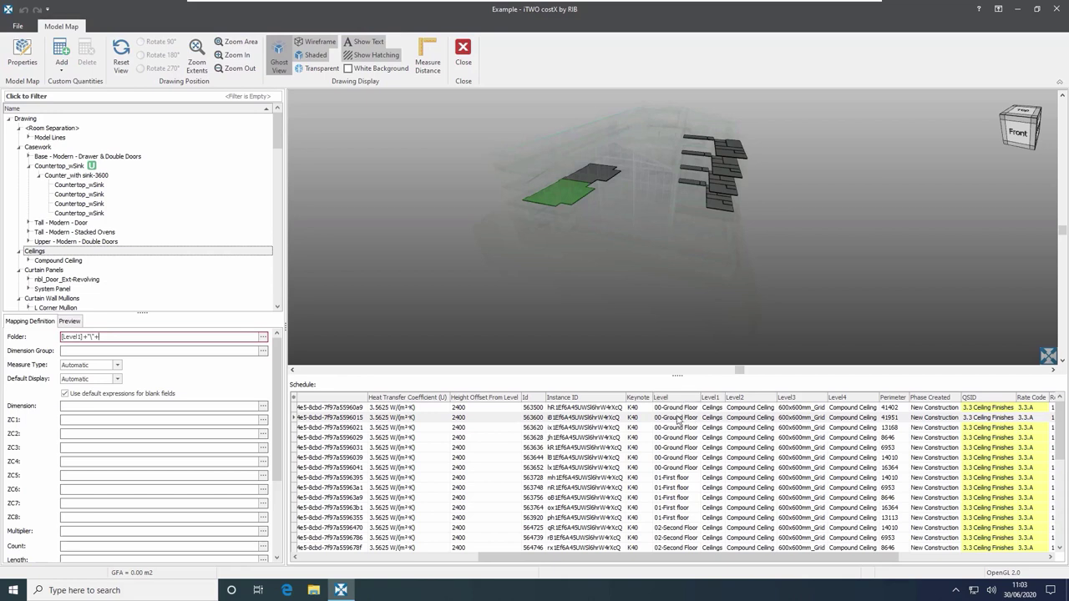
pyautogui.moveTo(678, 422); pyautogui.dragTo(144, 336)
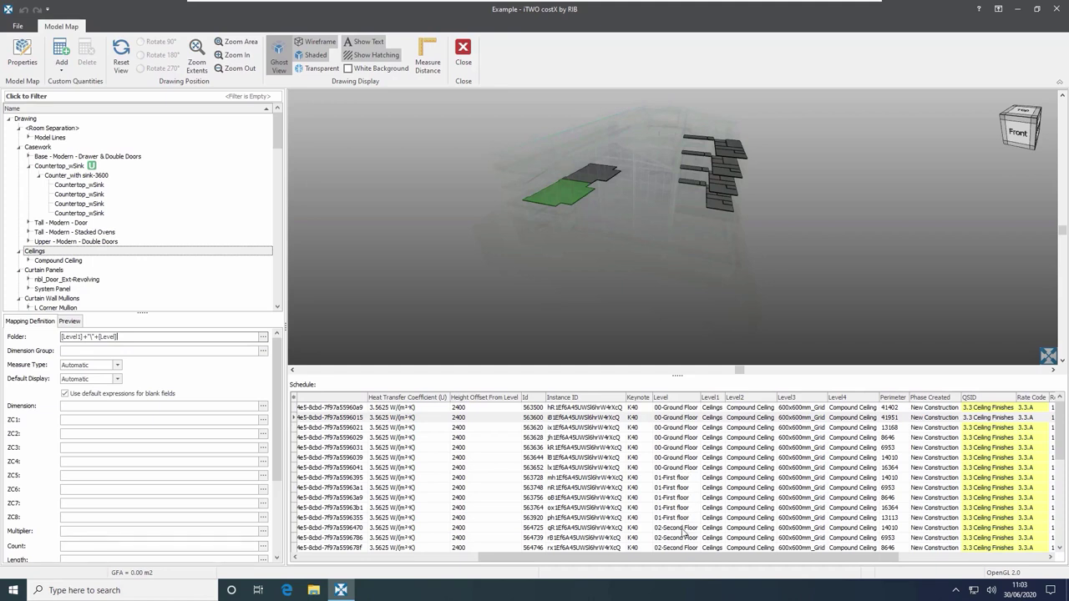
# Set the Ceilings dimension group mapping to [Level2]+" - "+[Level3], using the Level2 and Level3 properties from the schedule.
pyautogui.click(135, 354)
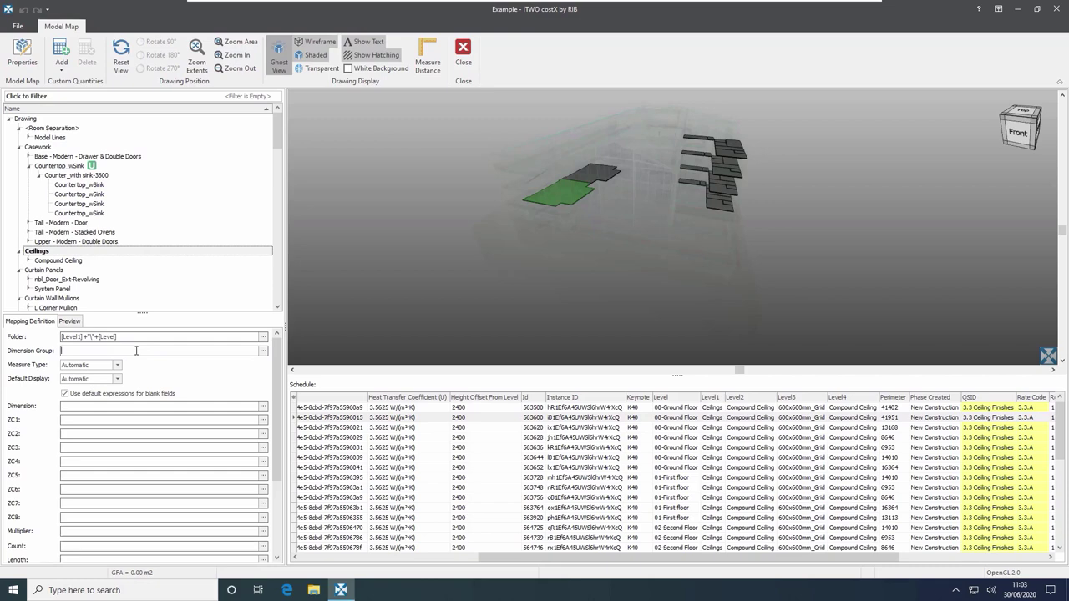
pyautogui.moveTo(673, 562); pyautogui.dragTo(740, 561)
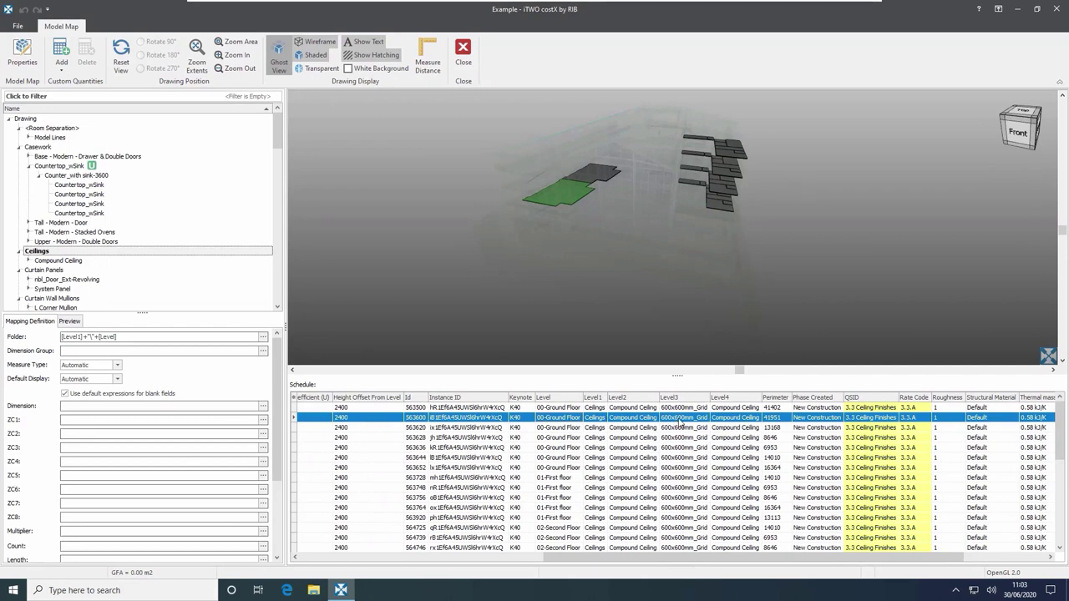
pyautogui.moveTo(637, 422); pyautogui.dragTo(92, 351)
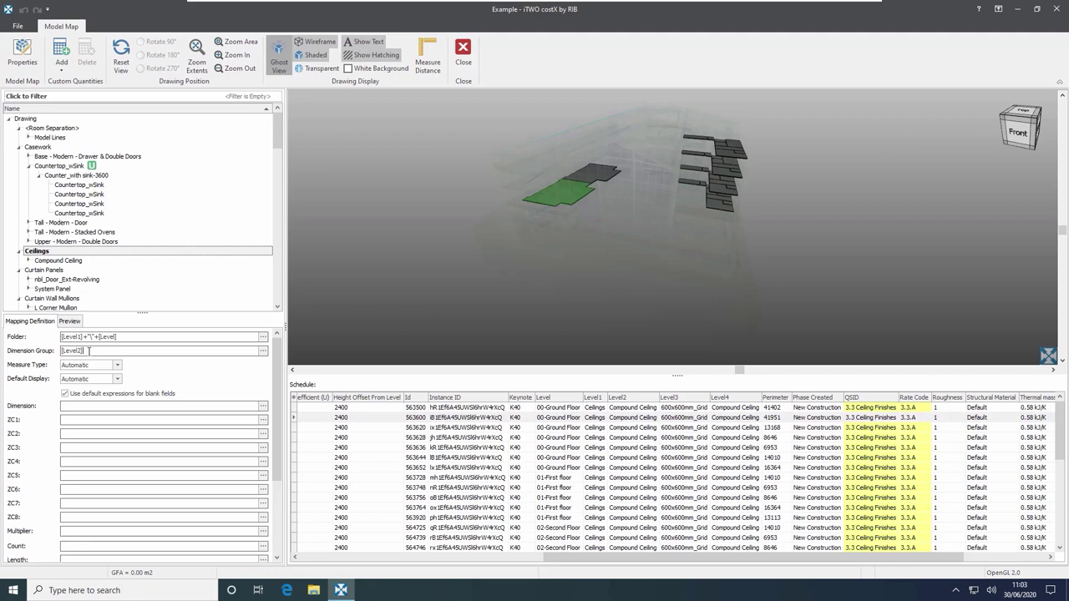
pyautogui.write('+')
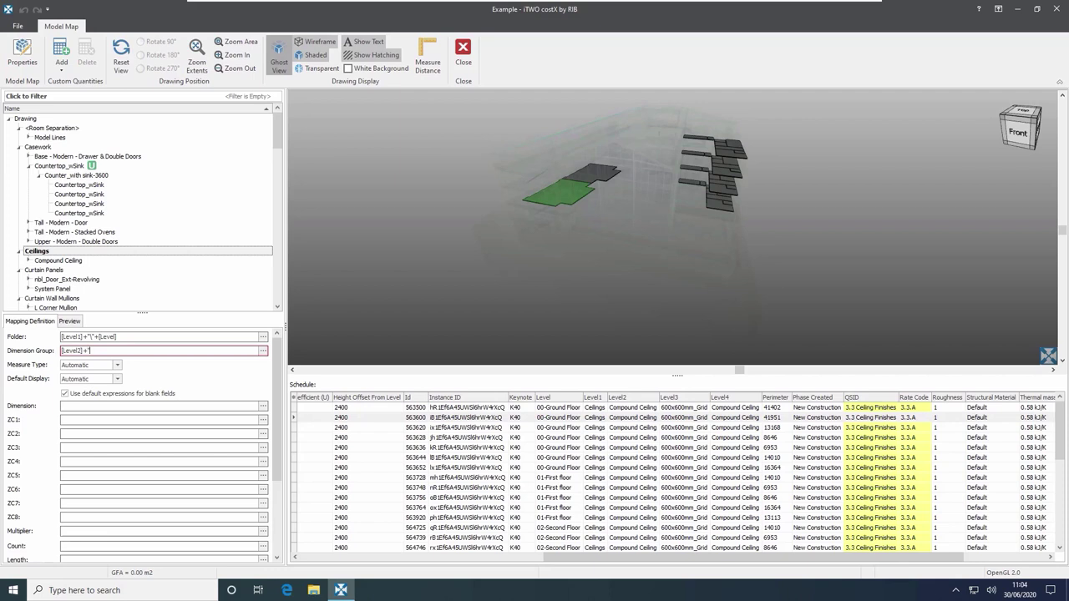
pyautogui.write('" - "+')
pyautogui.click(683, 419)
pyautogui.moveTo(123, 359); pyautogui.dragTo(117, 354)
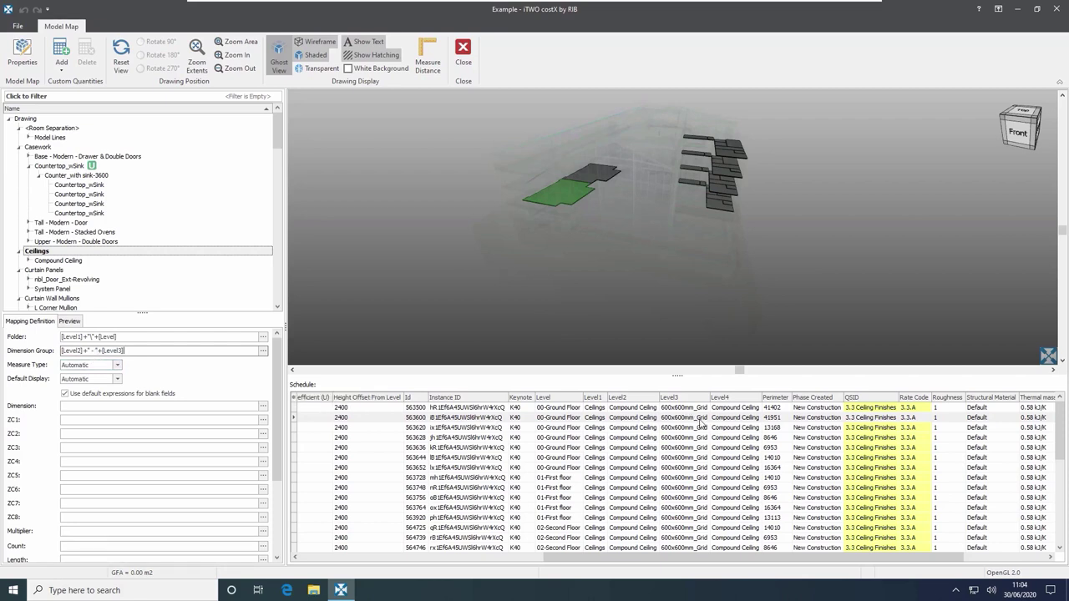
# Set the Ceilings measure type to Area and its Area mapping to [Area] from the schedule.
pyautogui.click(118, 367)
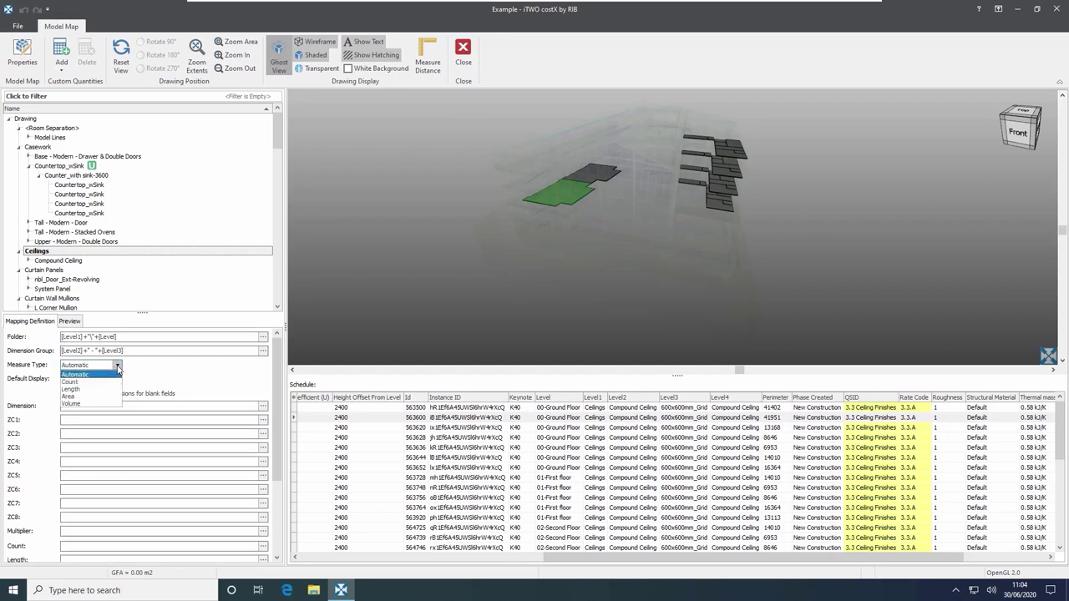
pyautogui.click(70, 396)
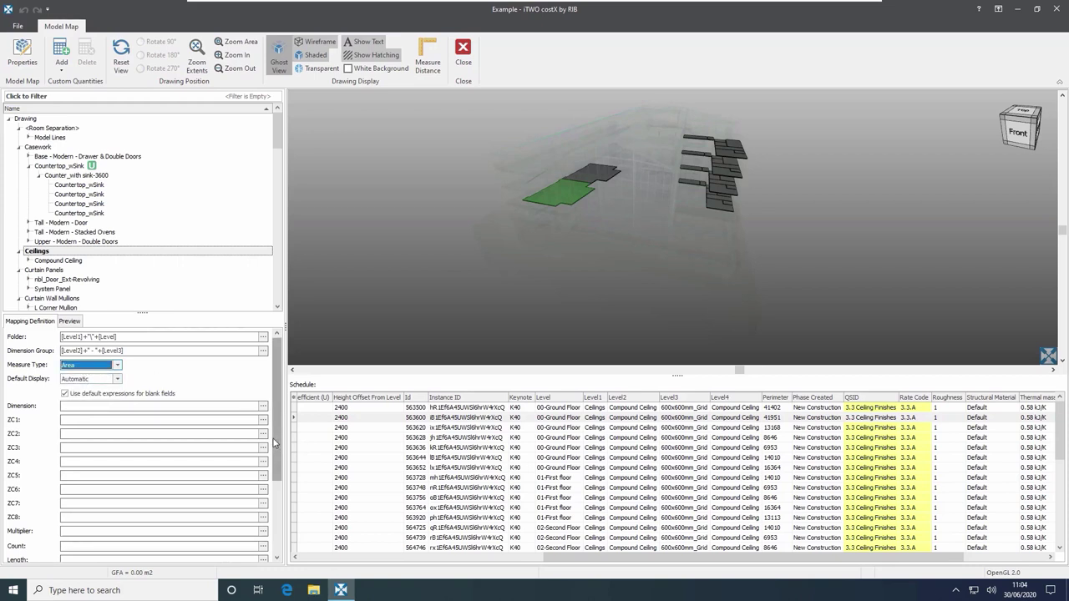
pyautogui.moveTo(278, 442); pyautogui.dragTo(272, 500)
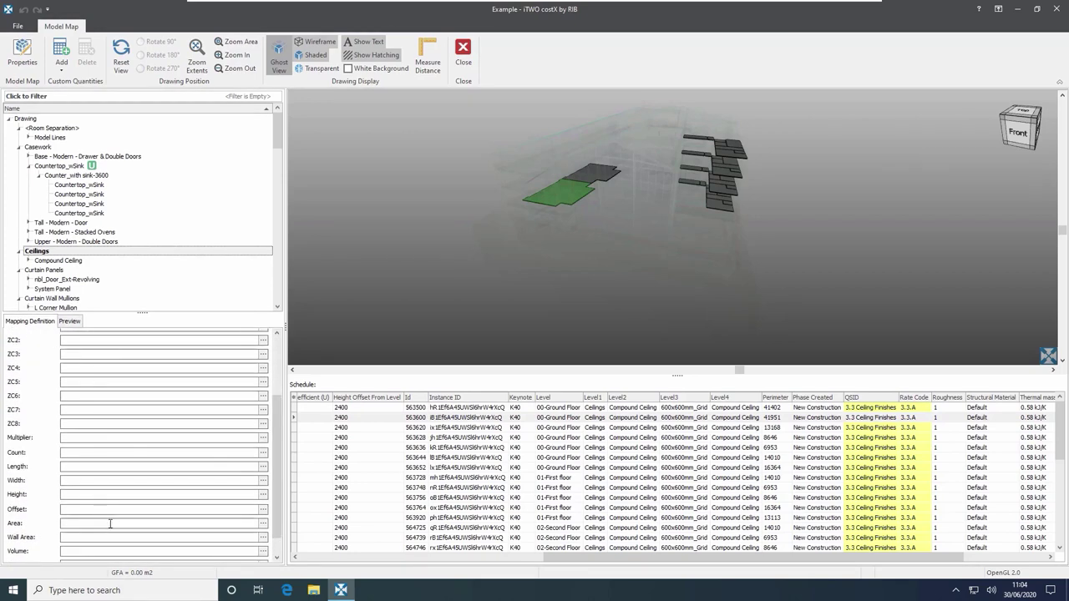
pyautogui.moveTo(595, 560); pyautogui.dragTo(309, 557)
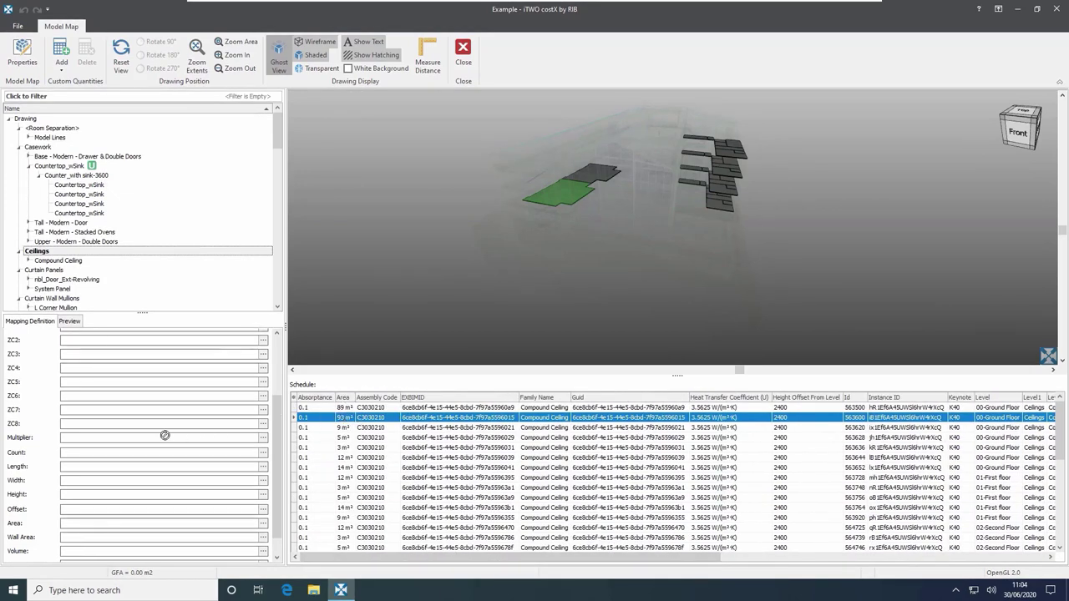
pyautogui.click(73, 523)
pyautogui.write('[Area]')
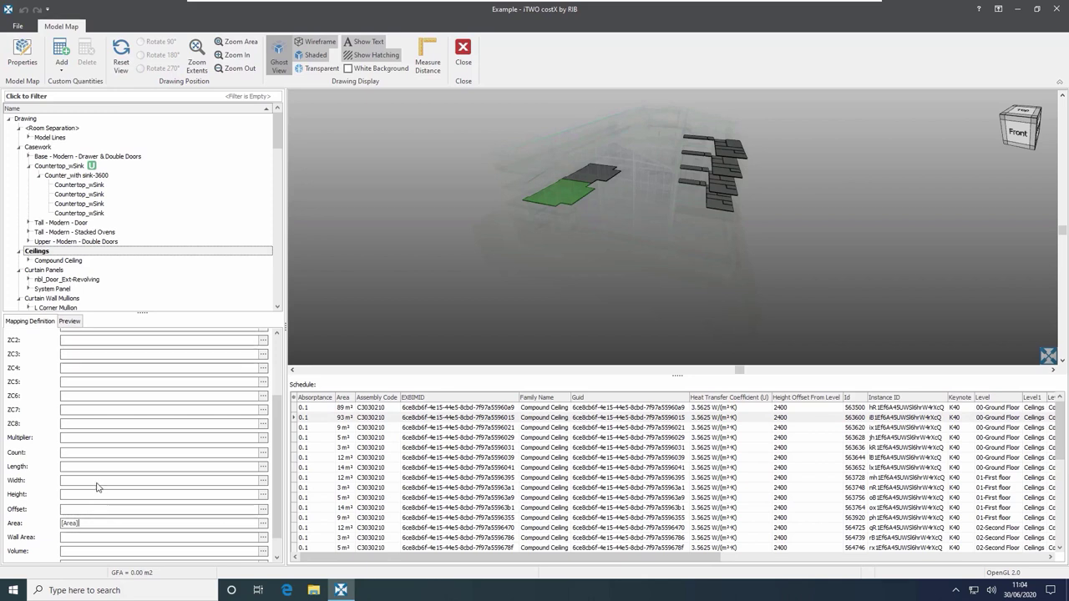
# Preview the mapped Ceilings dimension groups and examine the 01-First floor and 02-Second Floor quantities.
pyautogui.click(71, 324)
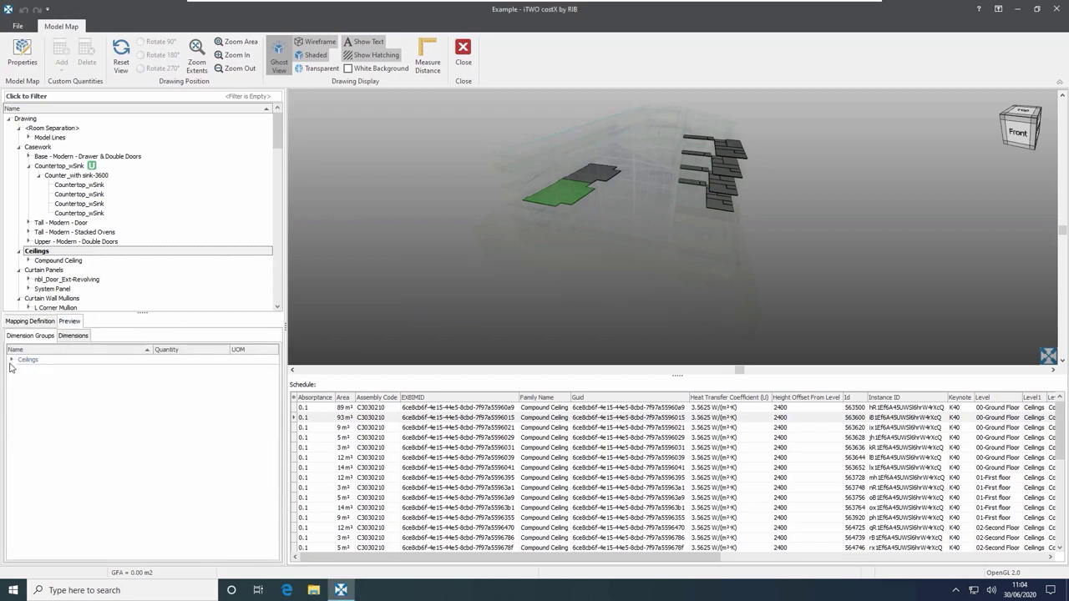
pyautogui.click(12, 360)
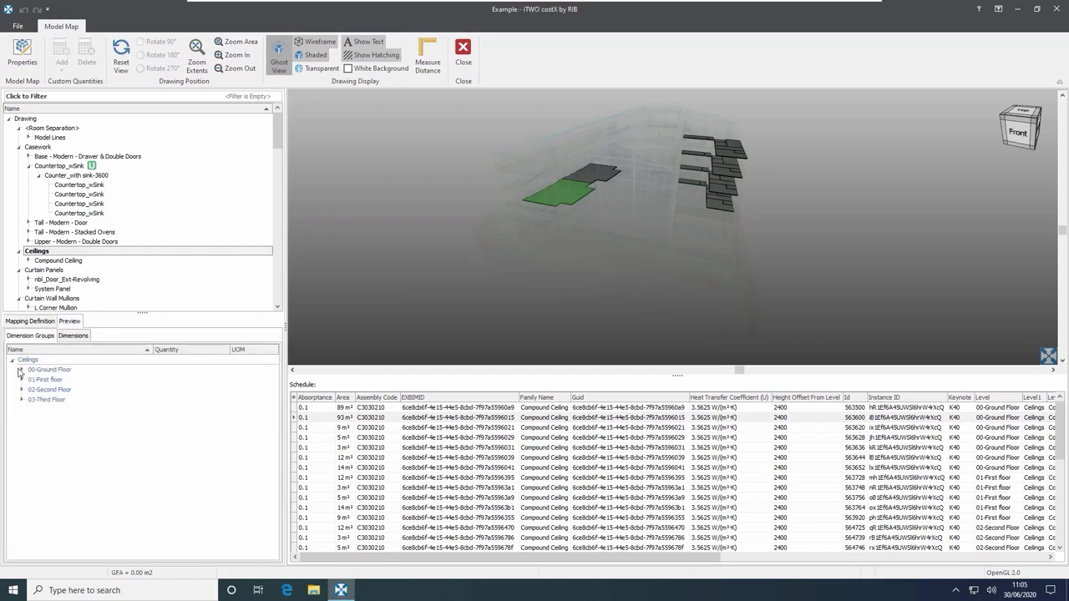
pyautogui.click(21, 379)
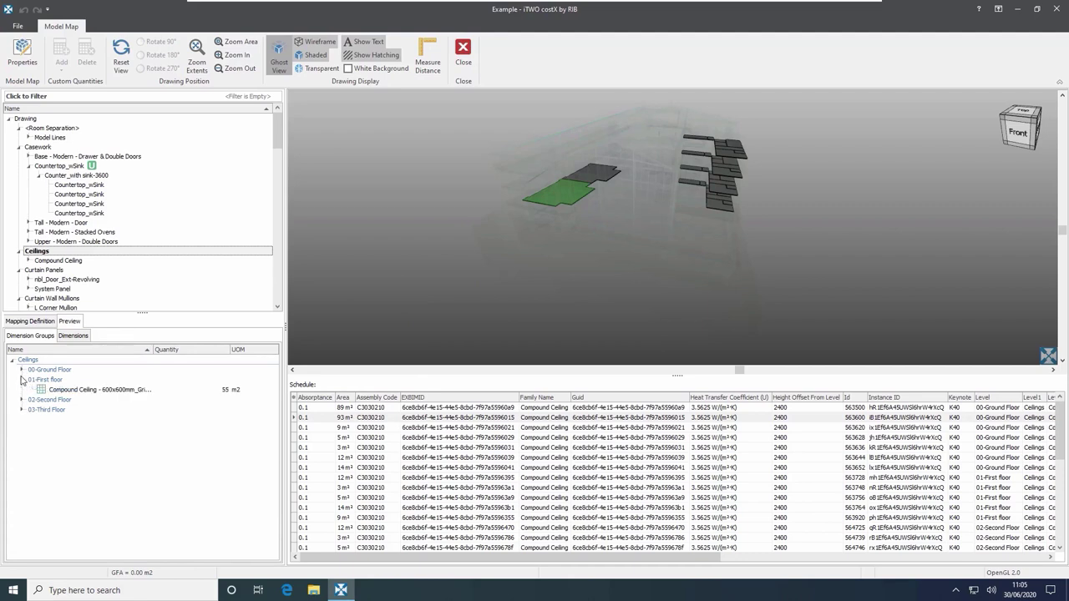
pyautogui.click(22, 400)
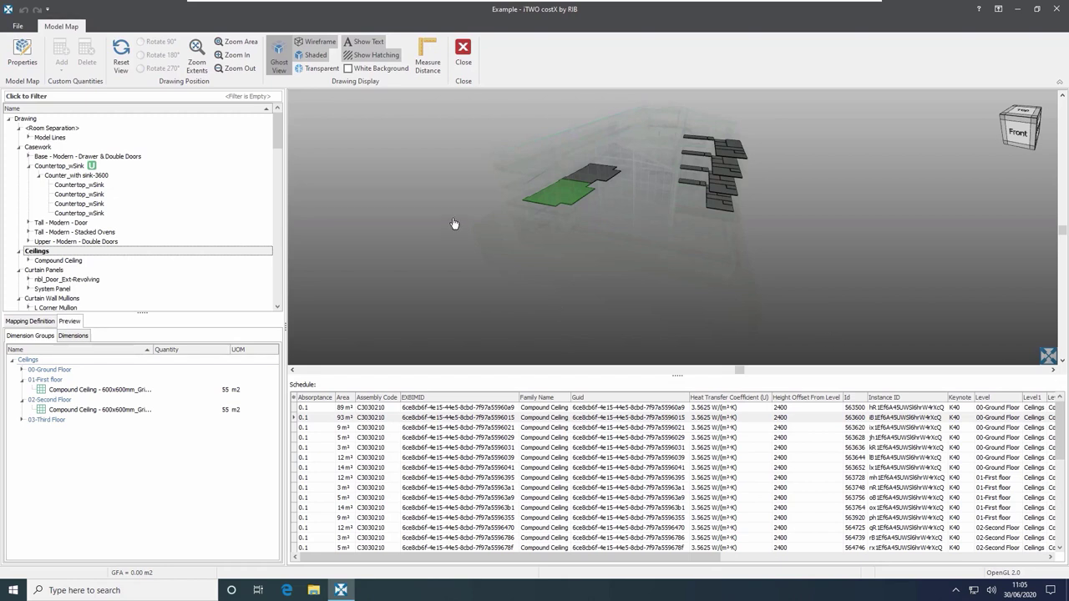
# Reset the model view and close the Example model map.
pyautogui.click(121, 57)
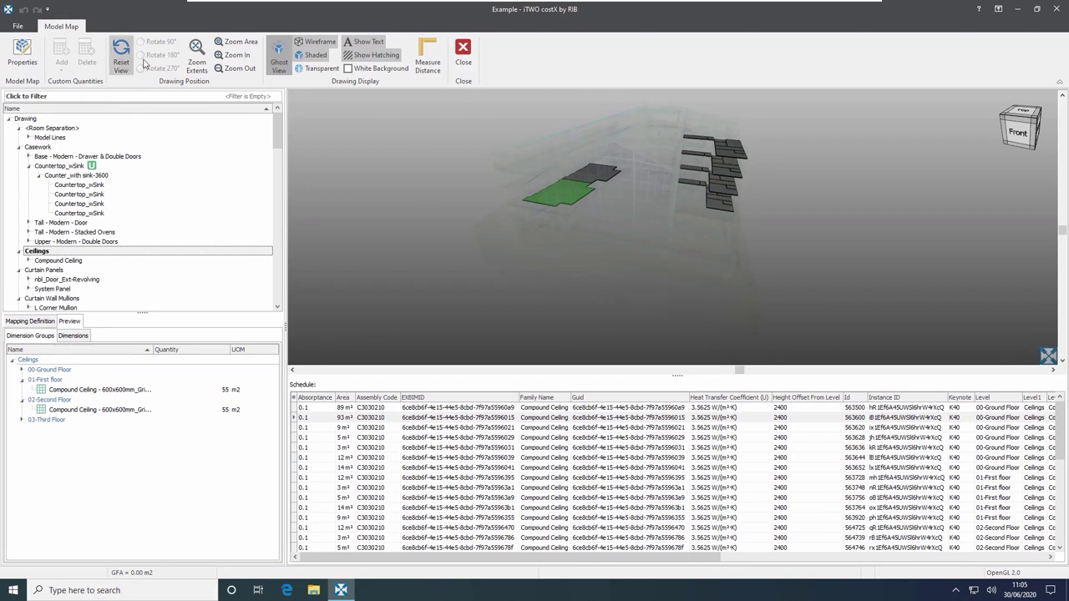
pyautogui.click(401, 117)
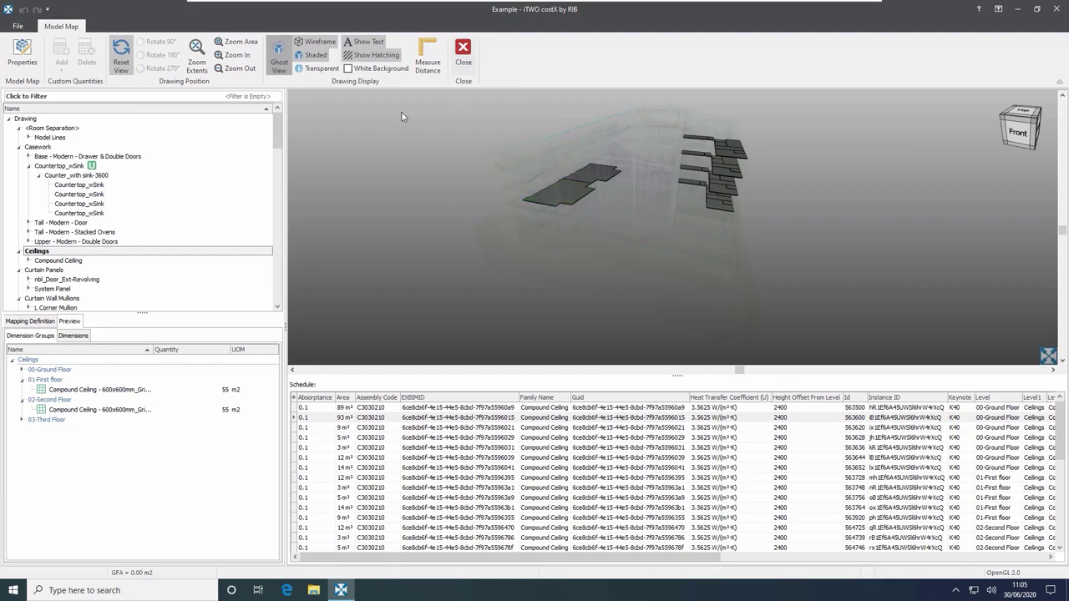
pyautogui.click(463, 62)
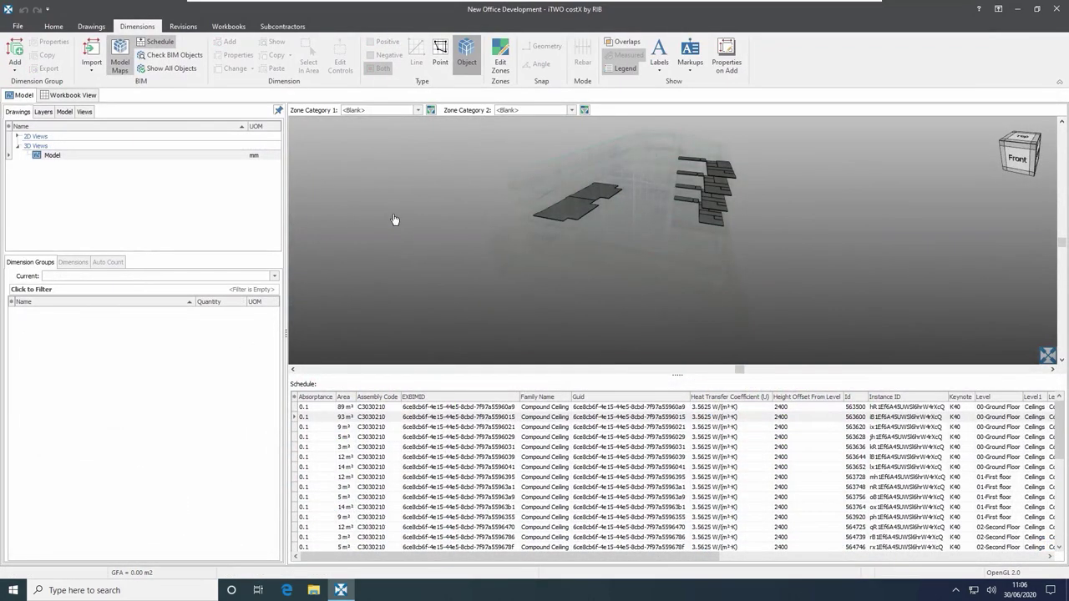
# Hide the schedule and show all objects of the building model.
pyautogui.click(677, 376)
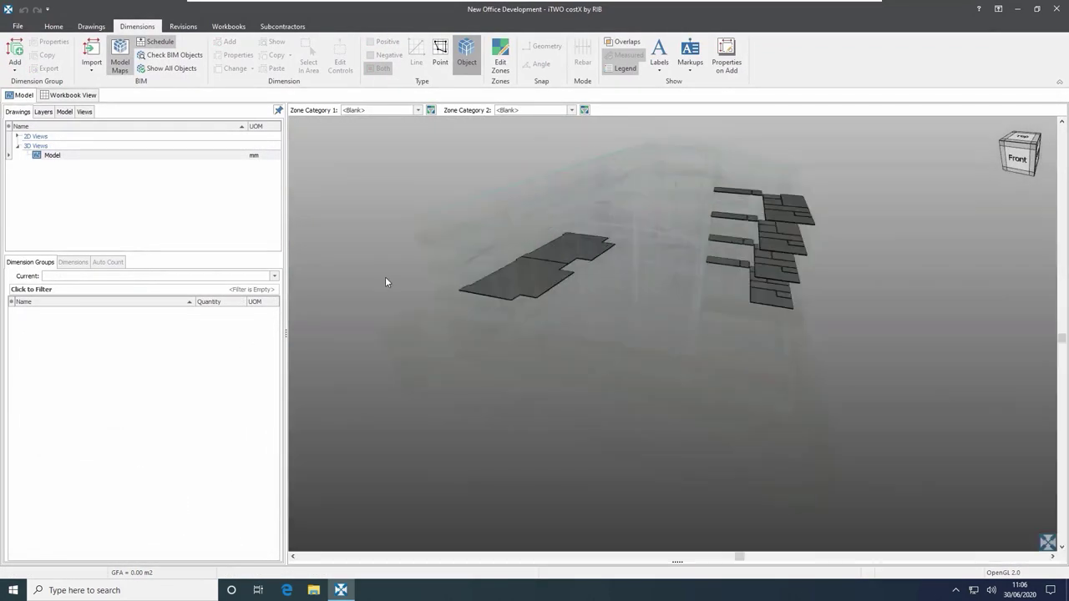
pyautogui.rightClick(386, 253)
pyautogui.click(430, 316)
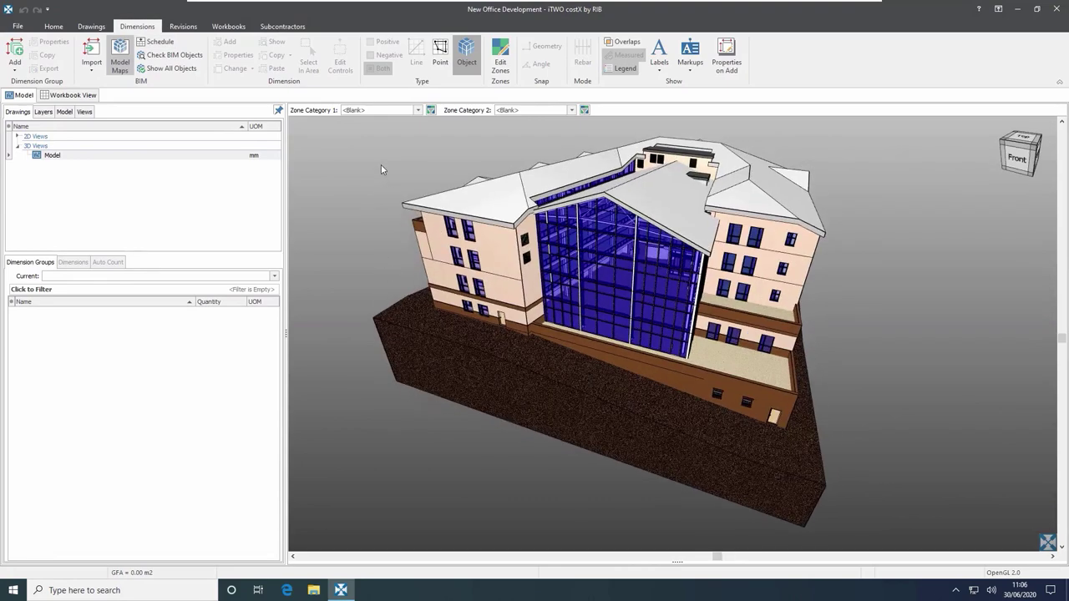
# Import dimensions using the Example model map and expand the floor folders under Ceilings.
pyautogui.click(87, 65)
pyautogui.click(102, 97)
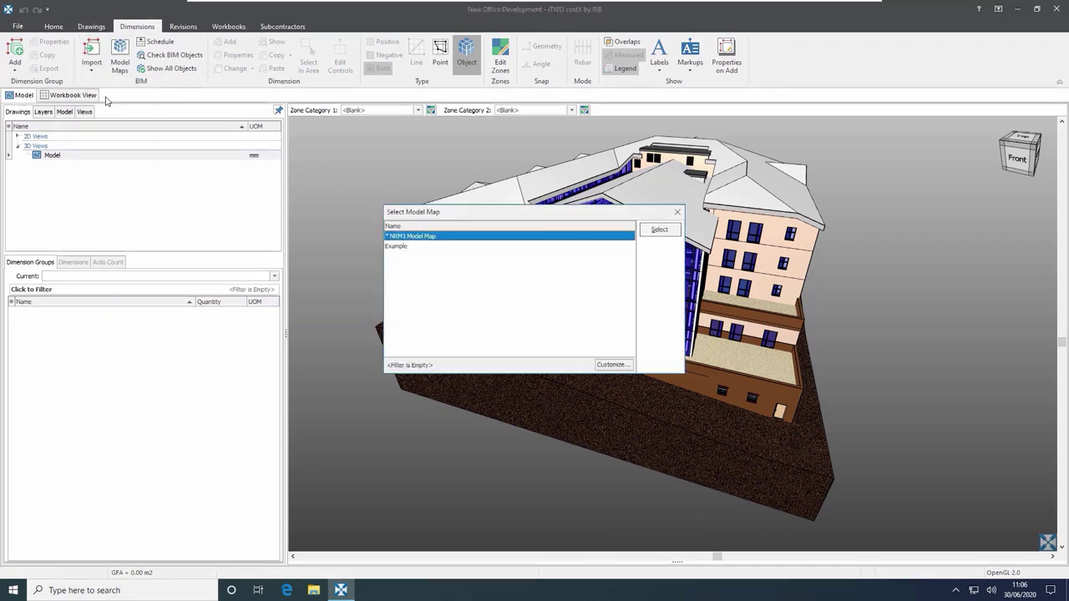
pyautogui.click(400, 247)
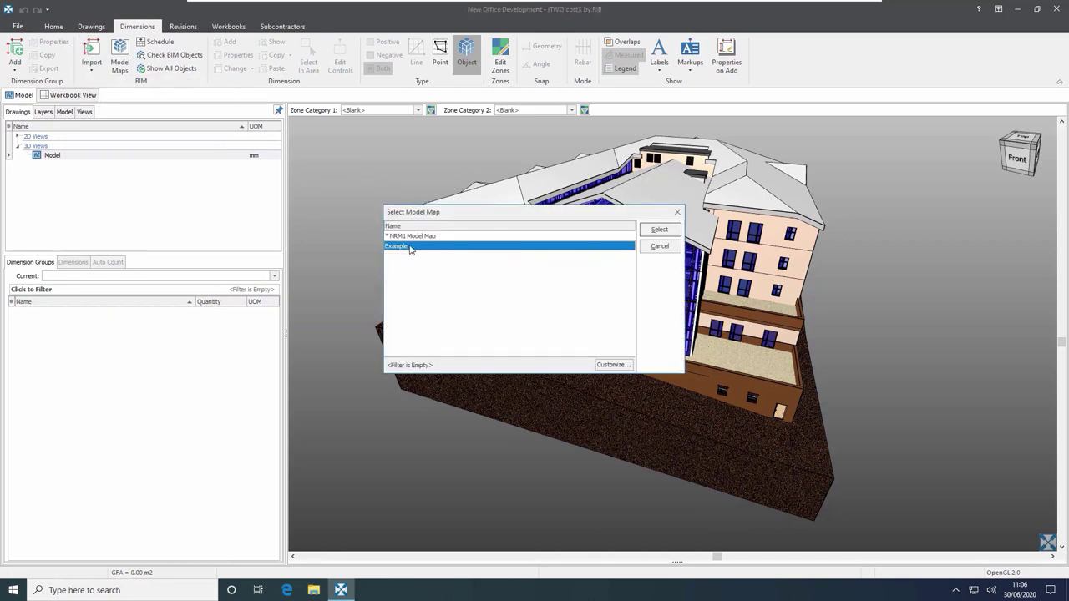
pyautogui.click(662, 231)
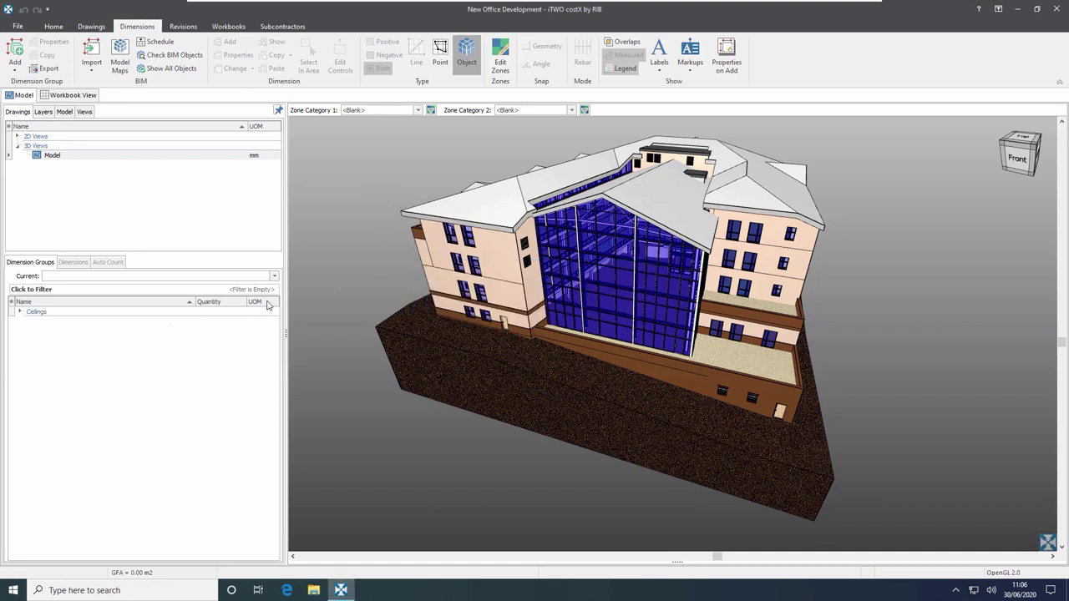
pyautogui.click(19, 311)
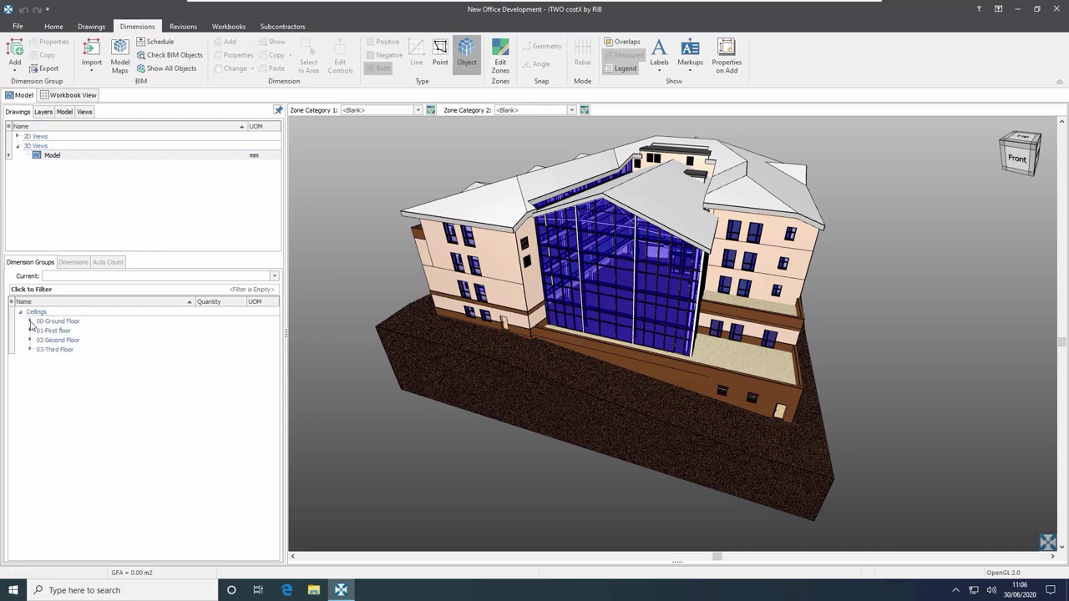
pyautogui.click(30, 331)
pyautogui.click(30, 349)
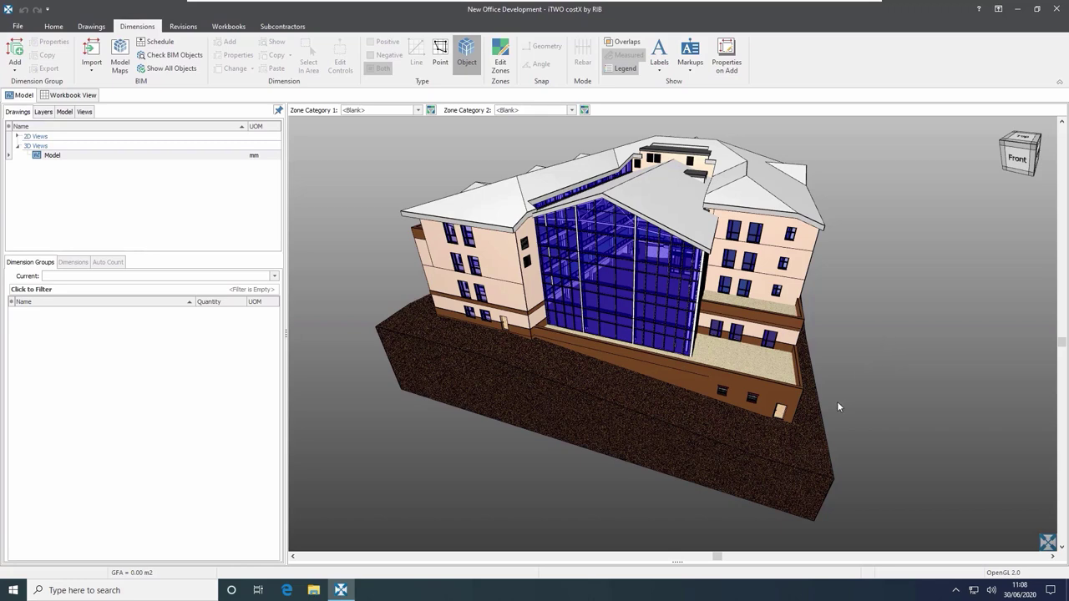
# Display the model schedule and check its options for saving the entire schedule to Excel.
pyautogui.moveTo(842, 402); pyautogui.dragTo(845, 395)
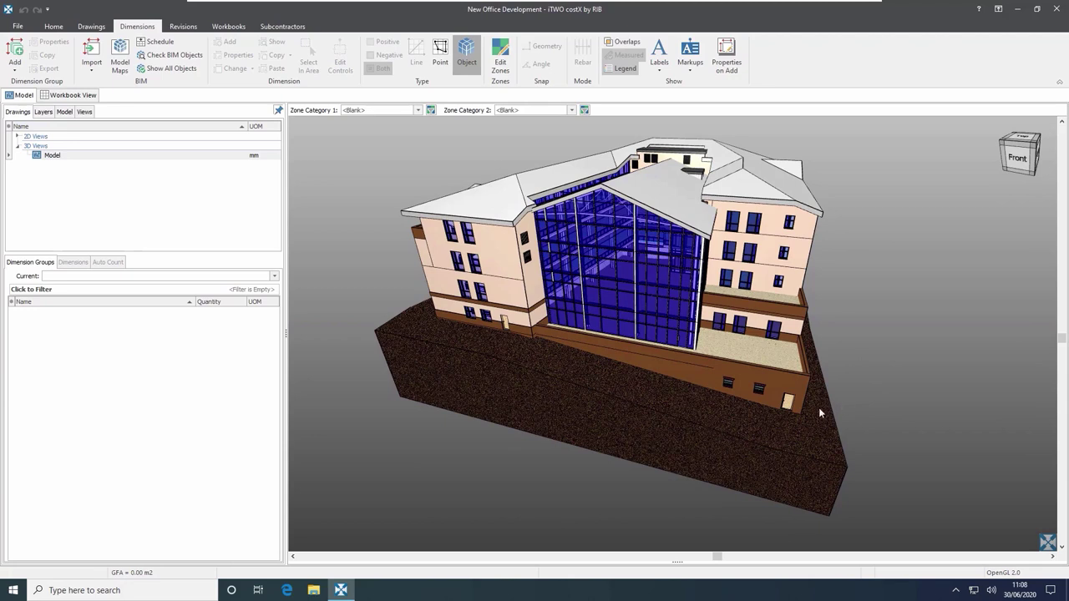
pyautogui.click(677, 560)
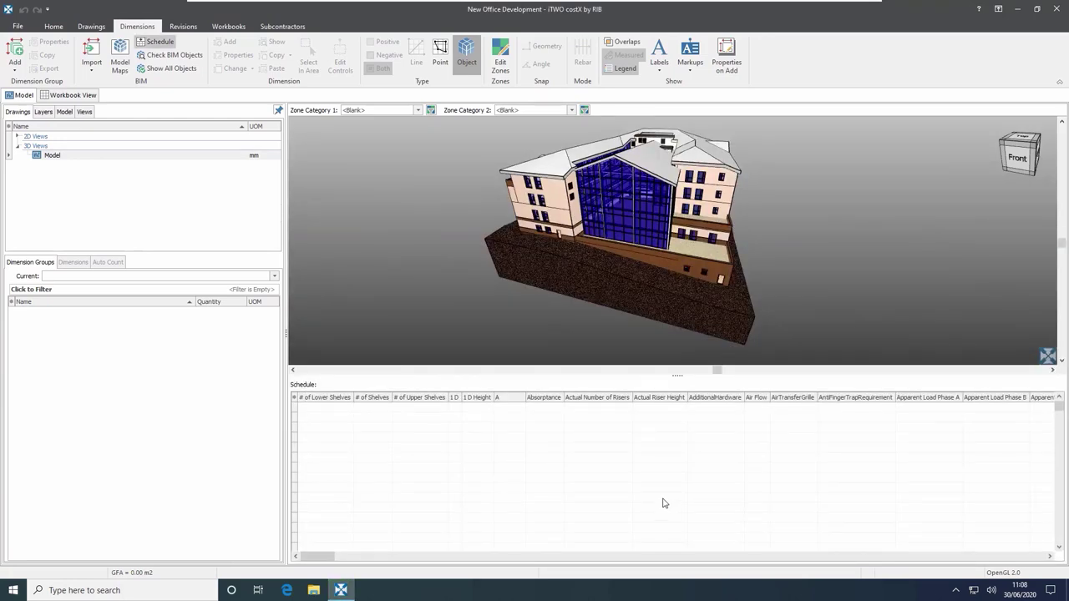
pyautogui.rightClick(674, 488)
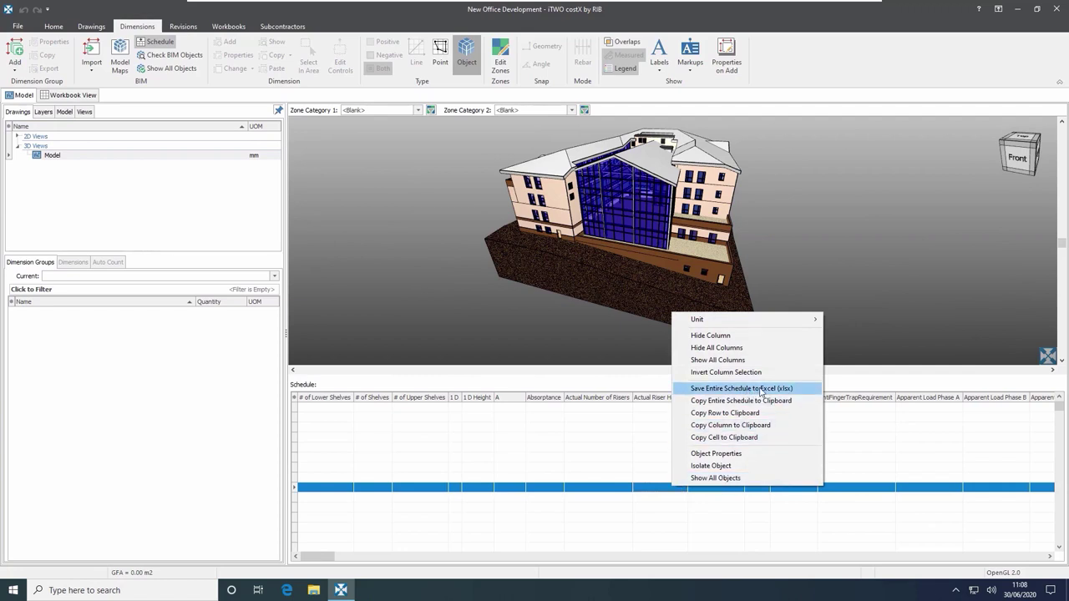
pyautogui.click(911, 309)
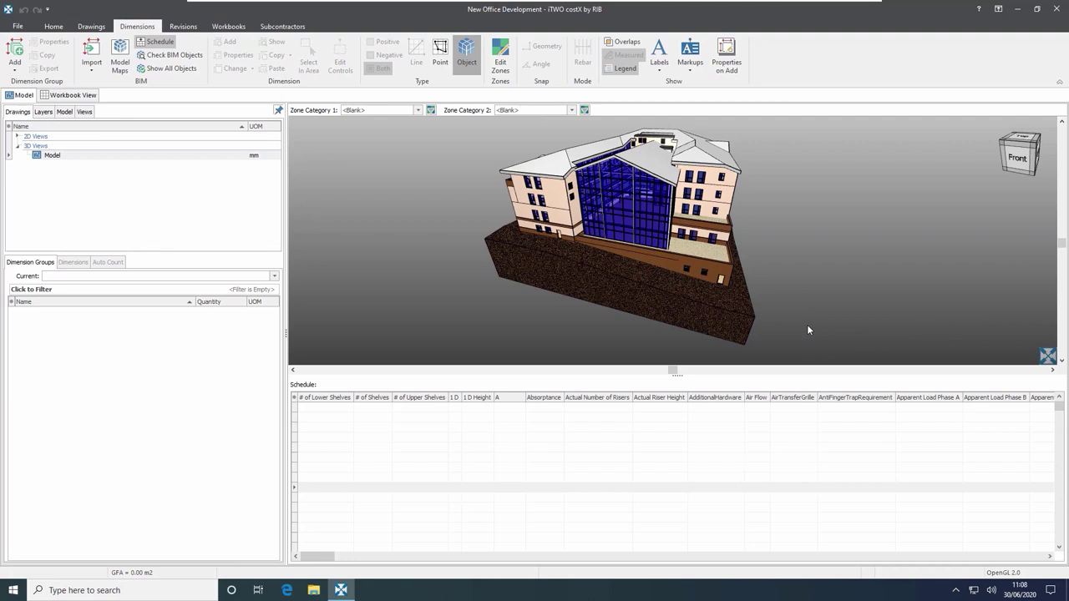
# Review the drawing properties of the 3D Model view and leave them without changes.
pyautogui.click(108, 158)
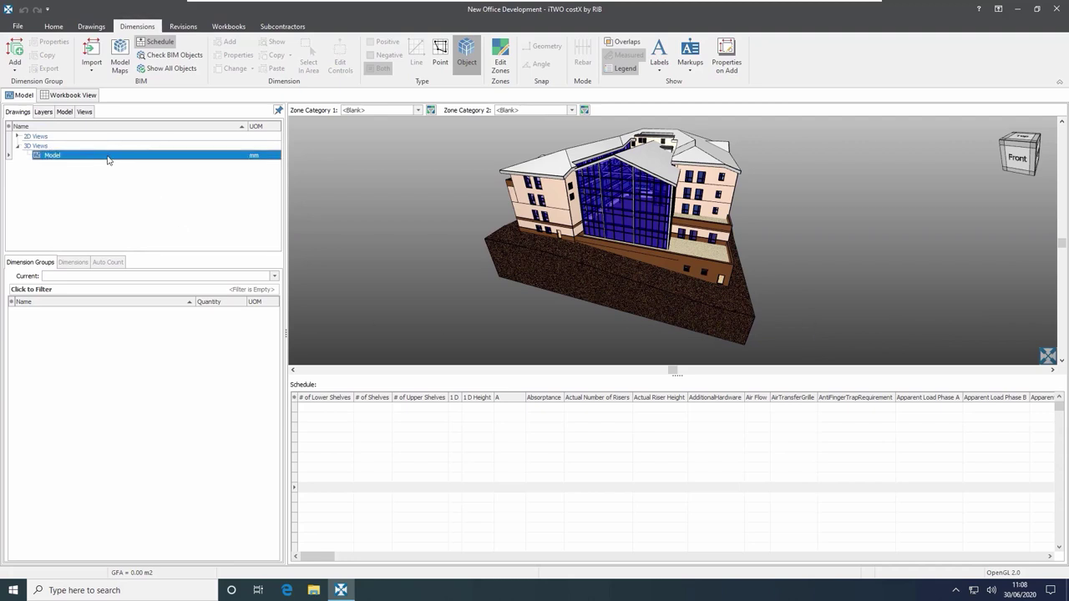
pyautogui.doubleClick(108, 157)
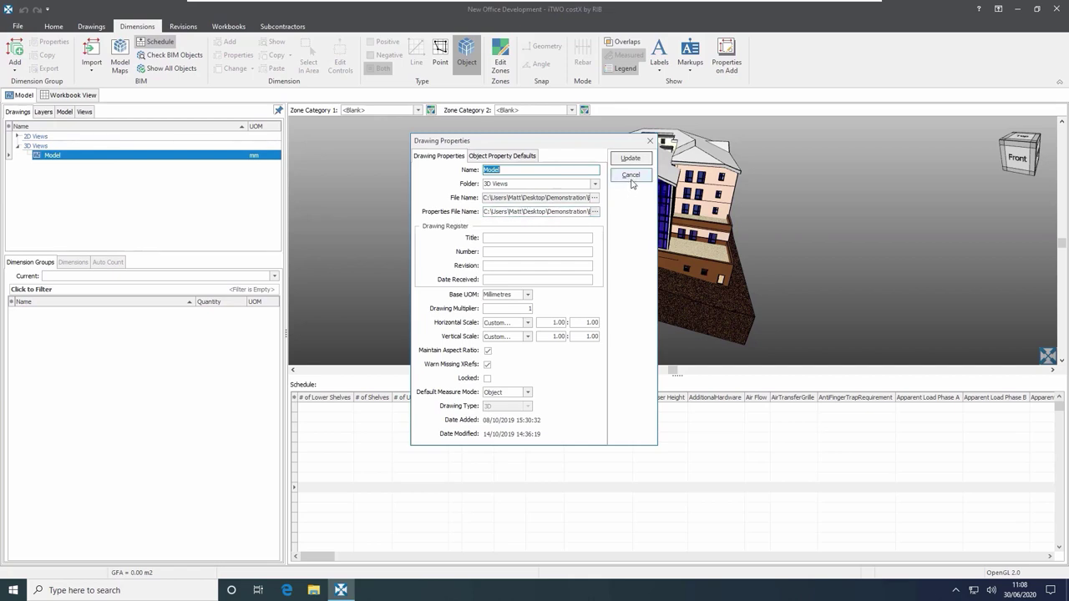
pyautogui.press('Escape')
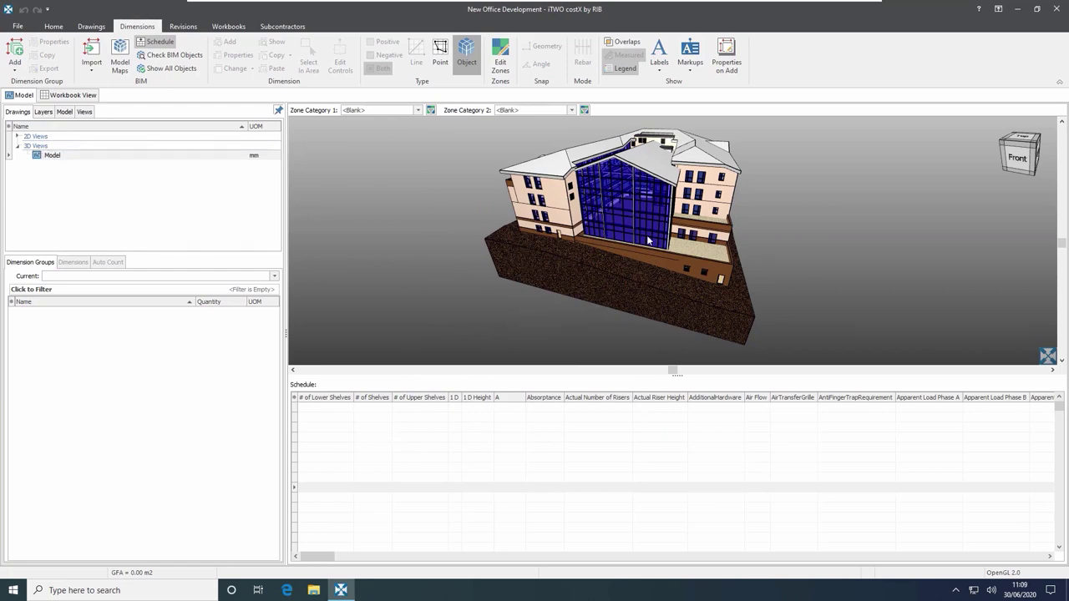
# Show only the window objects in the model and examine their QSID and Rate Code in the schedule.
pyautogui.rightClick(697, 197)
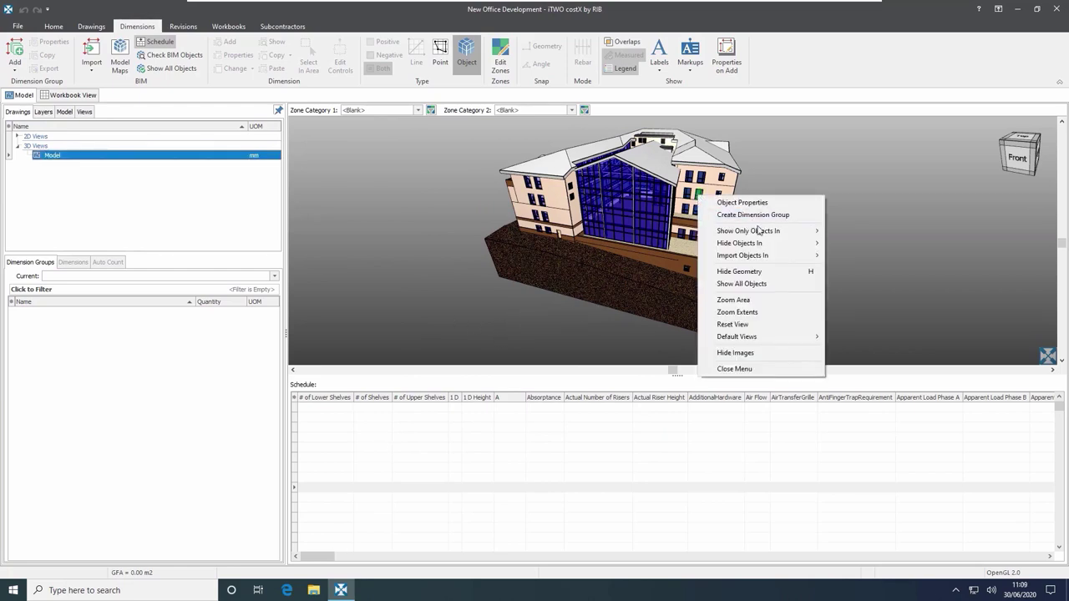
pyautogui.moveTo(765, 232)
pyautogui.click(847, 230)
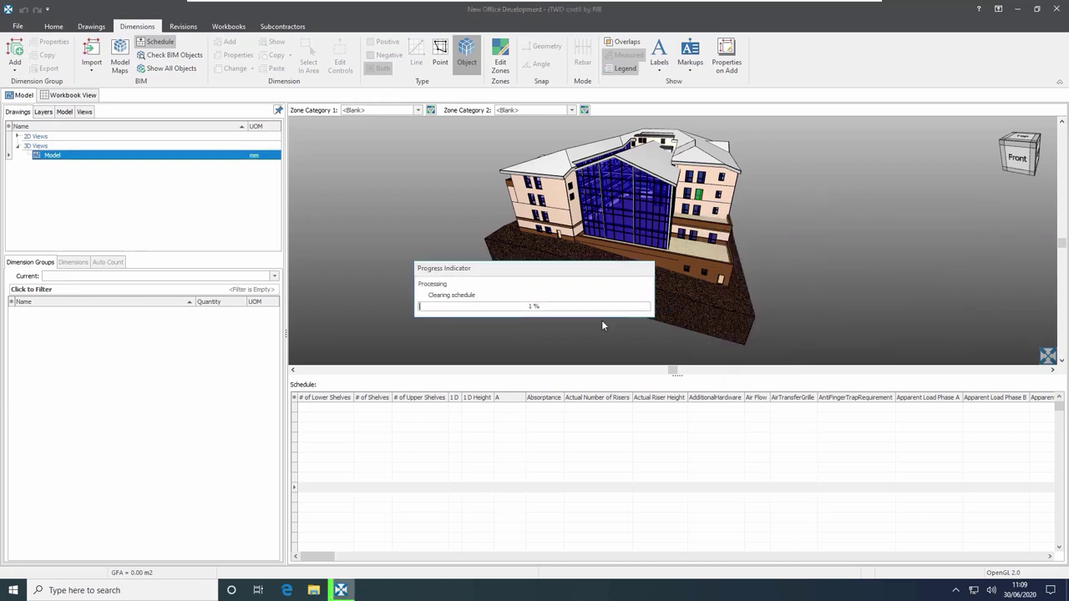
pyautogui.moveTo(459, 558); pyautogui.dragTo(856, 551)
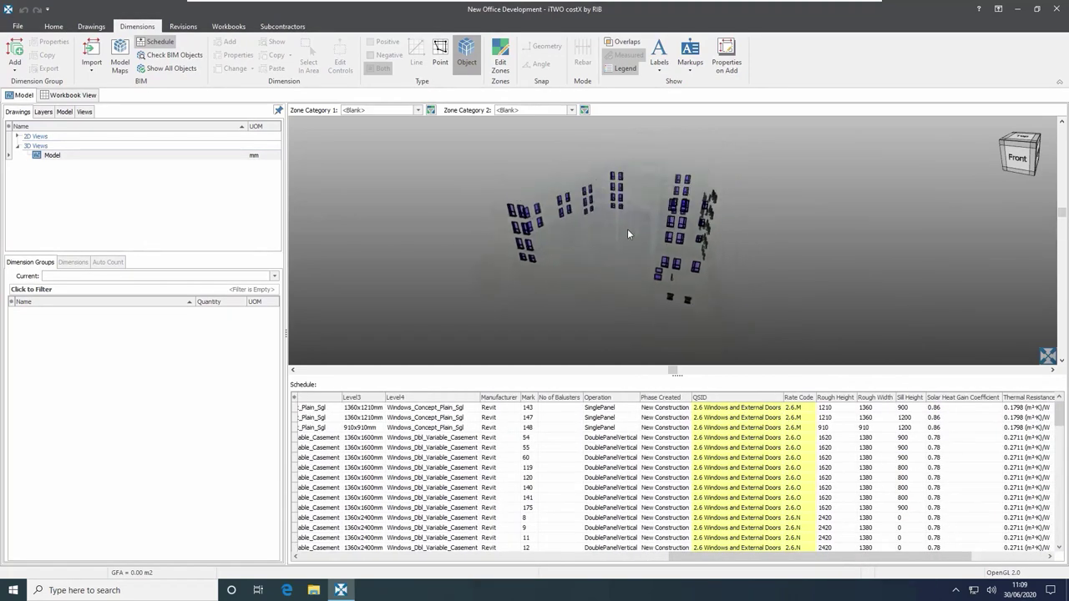
pyautogui.scroll(2, 633, 235)
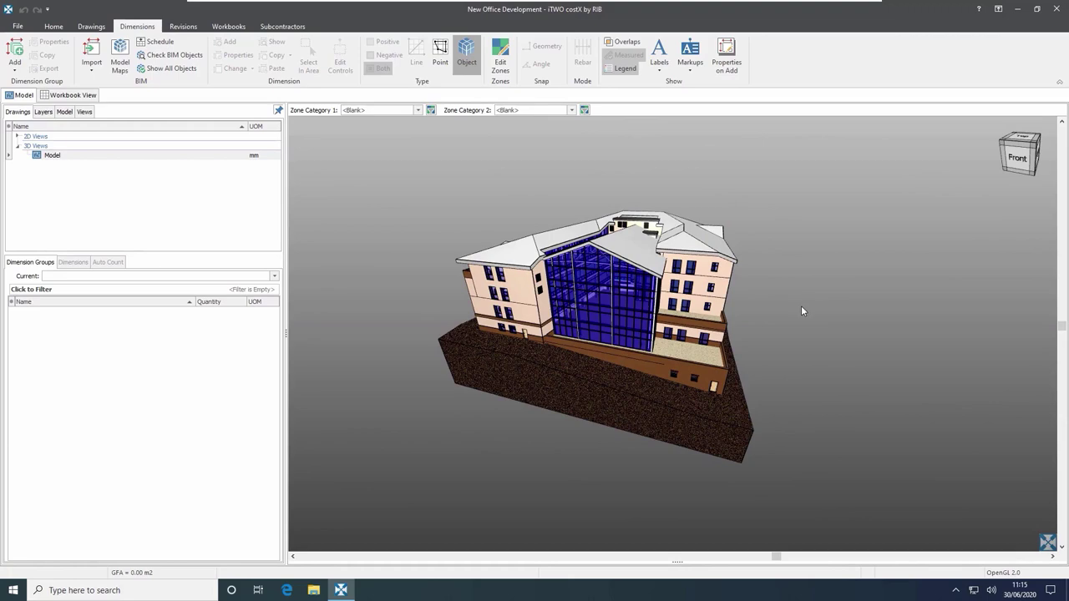
# Create a dimension group from a facade window, named Windows, in folder Example, with measurement type Area.
pyautogui.scroll(3, 497, 291)
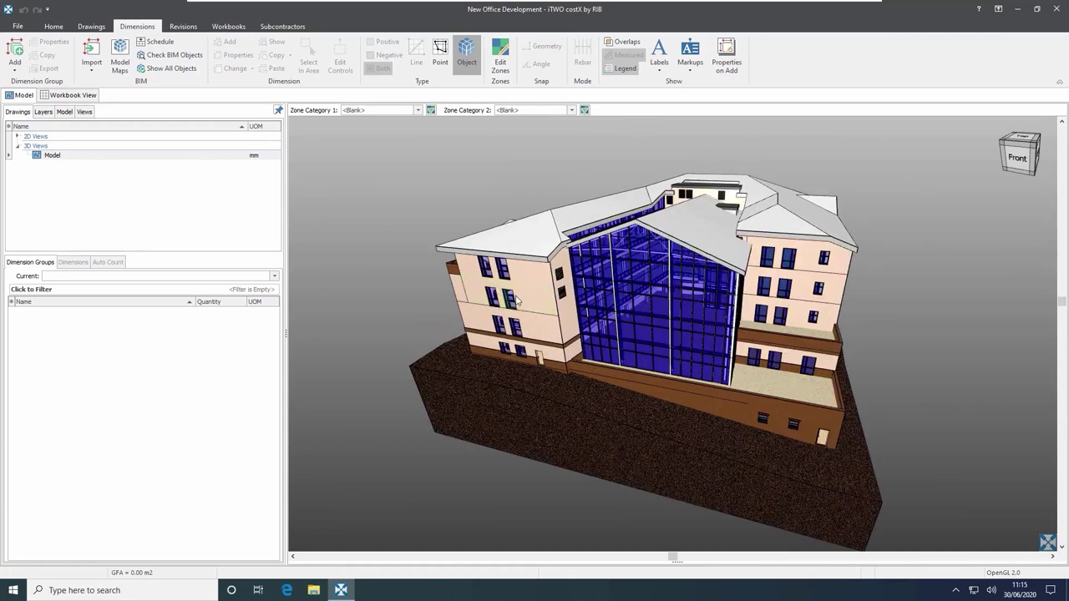
pyautogui.scroll(6, 497, 290)
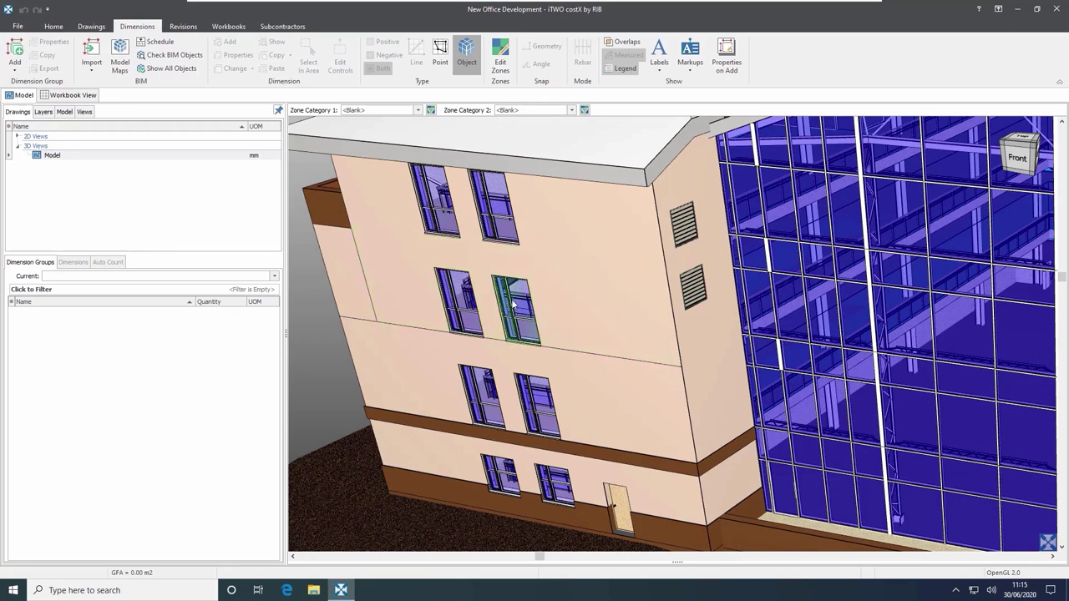
pyautogui.rightClick(513, 305)
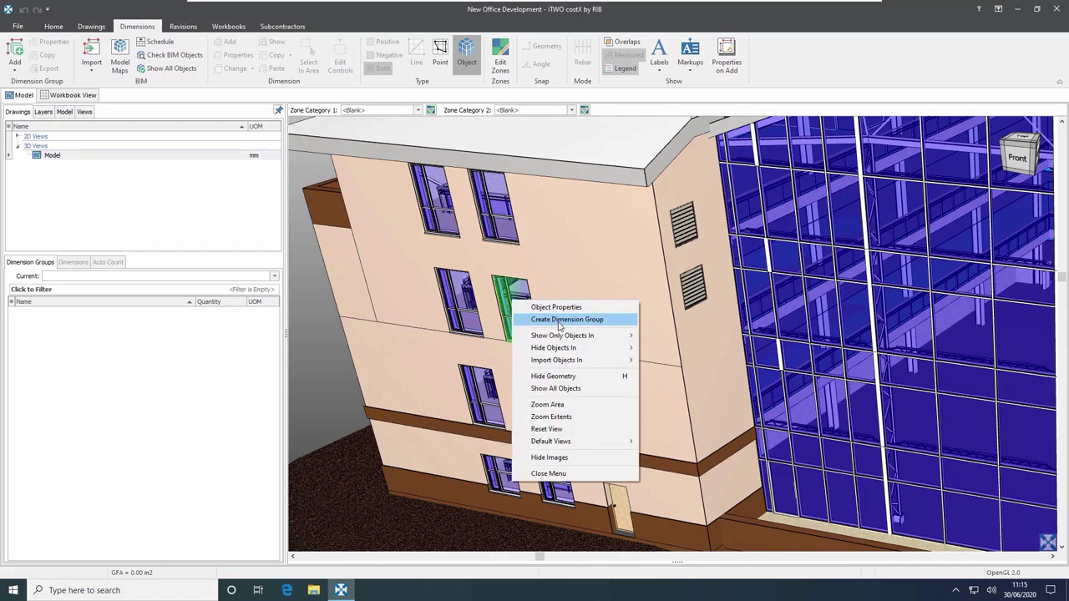
pyautogui.click(558, 323)
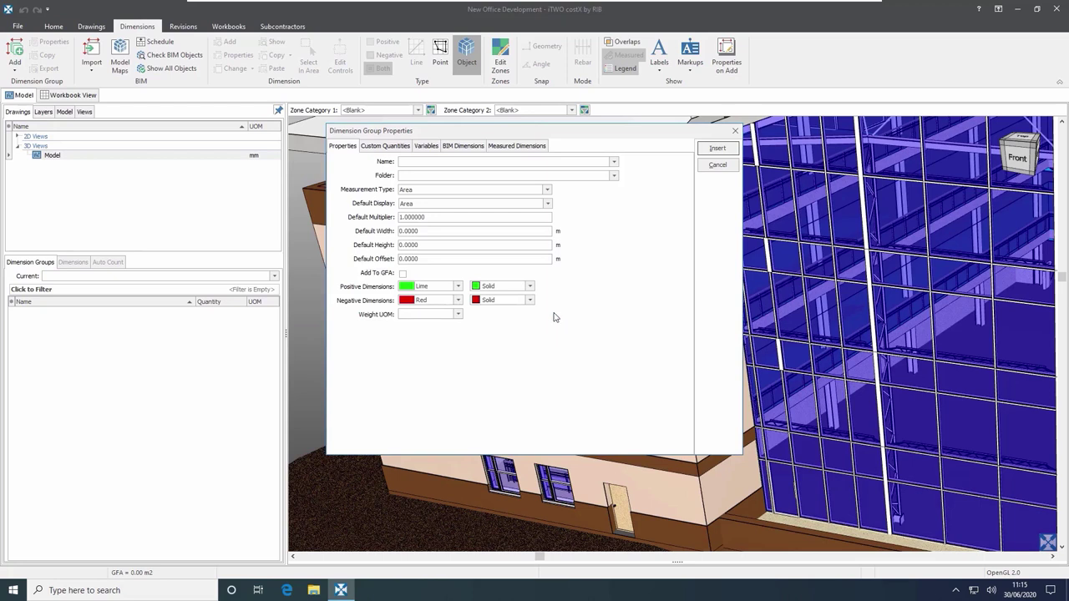
pyautogui.click(457, 165)
pyautogui.write('Windows')
pyautogui.click(458, 172)
pyautogui.write('Example')
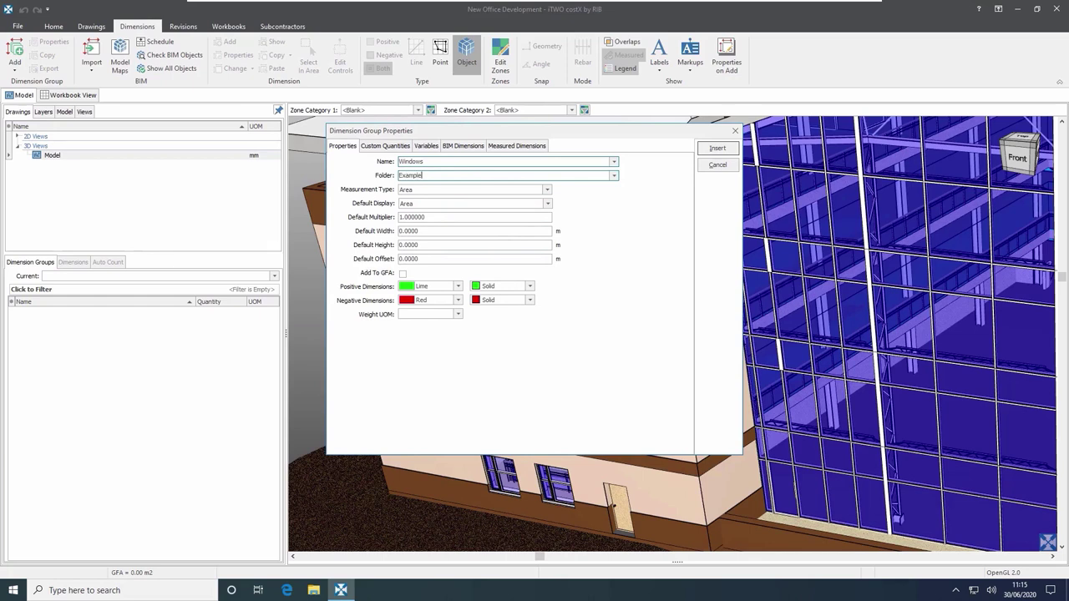
pyautogui.click(470, 189)
pyautogui.click(416, 201)
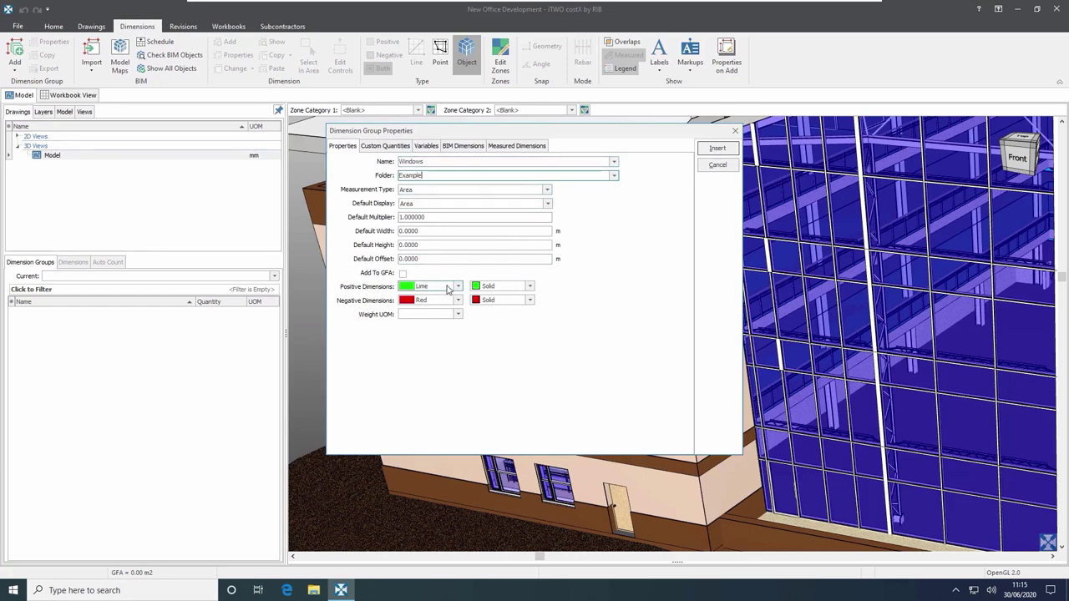
# Define the BIM dimension Area as [Height]*[Width] from the window's properties and insert the dimension group.
pyautogui.click(458, 147)
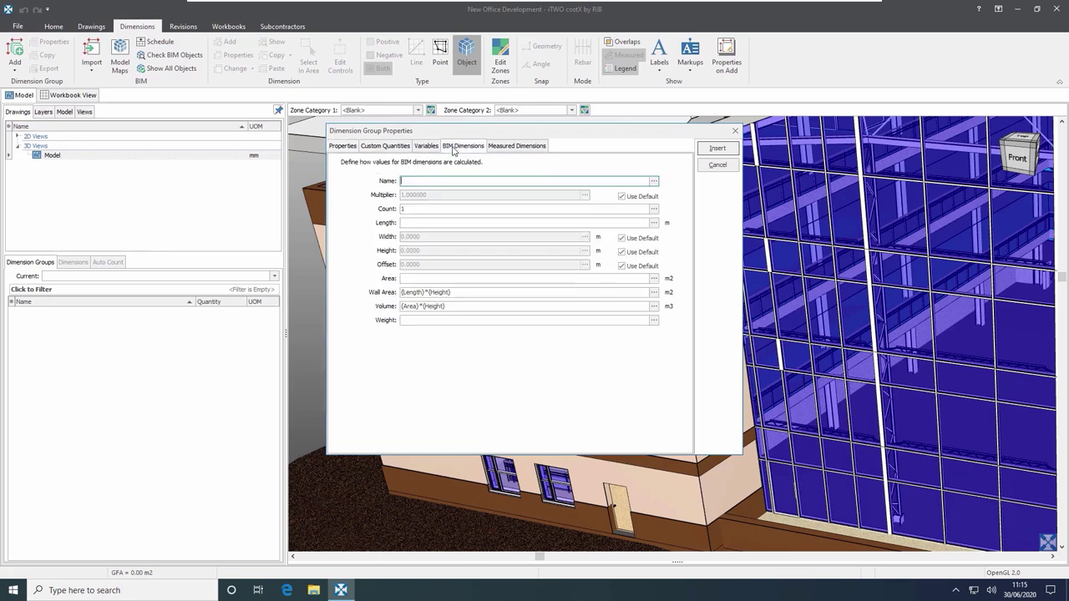
pyautogui.click(407, 278)
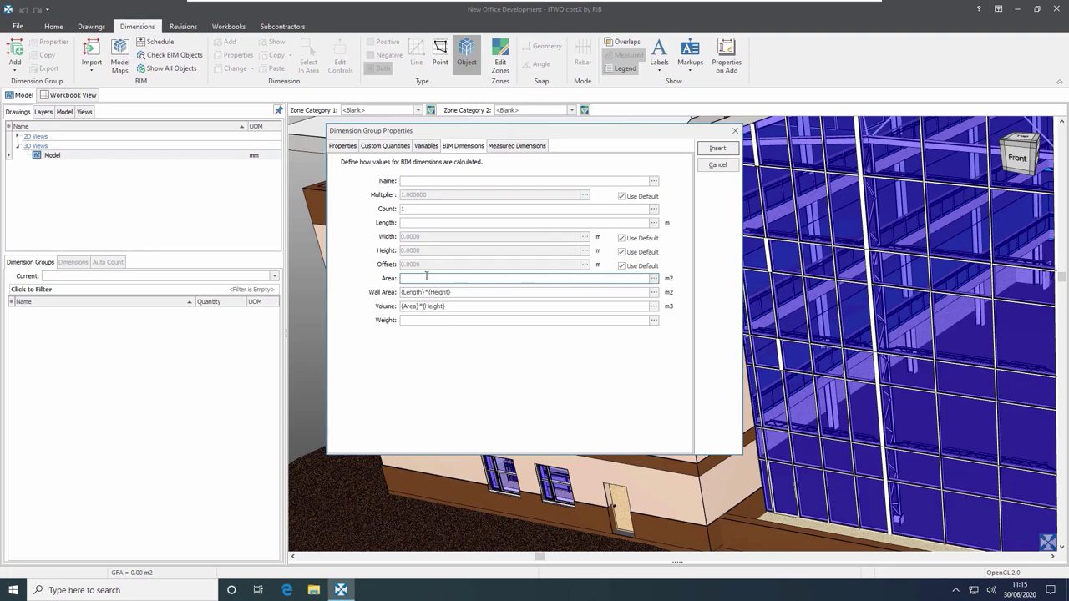
pyautogui.click(654, 279)
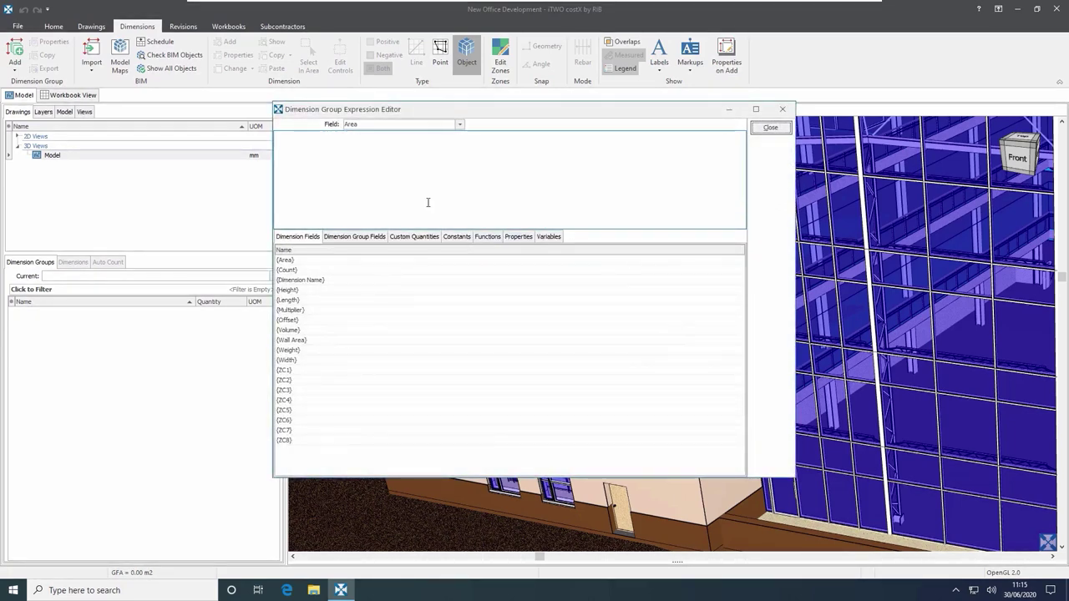
pyautogui.click(519, 237)
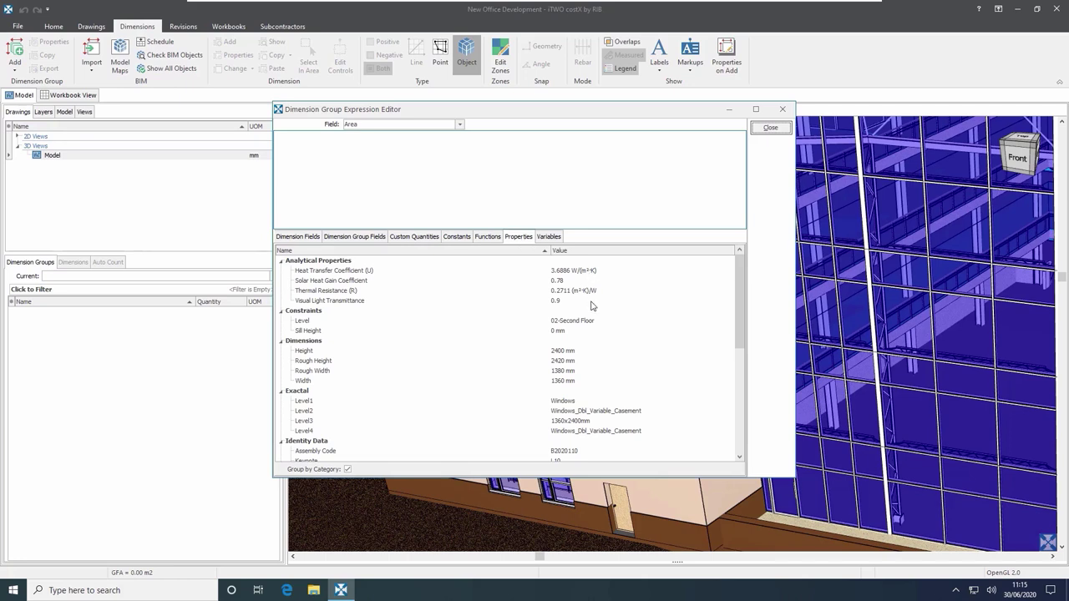
pyautogui.moveTo(741, 296)
pyautogui.mouseDown()
pyautogui.moveTo(742, 409)
pyautogui.moveTo(740, 293)
pyautogui.mouseUp()
pyautogui.doubleClick(560, 354)
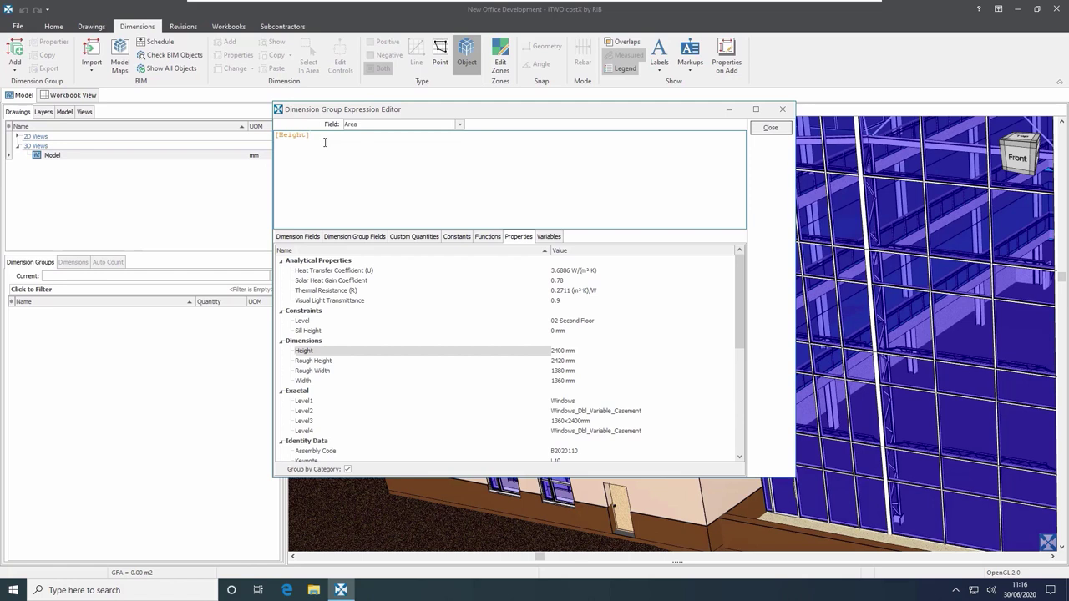
pyautogui.write('*')
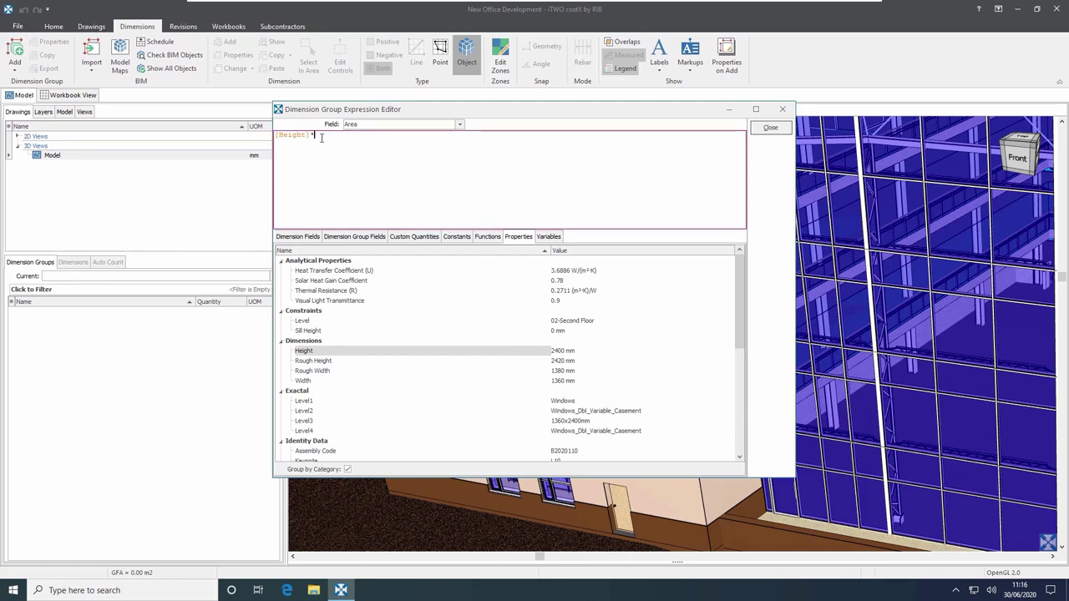
pyautogui.doubleClick(557, 382)
pyautogui.click(770, 126)
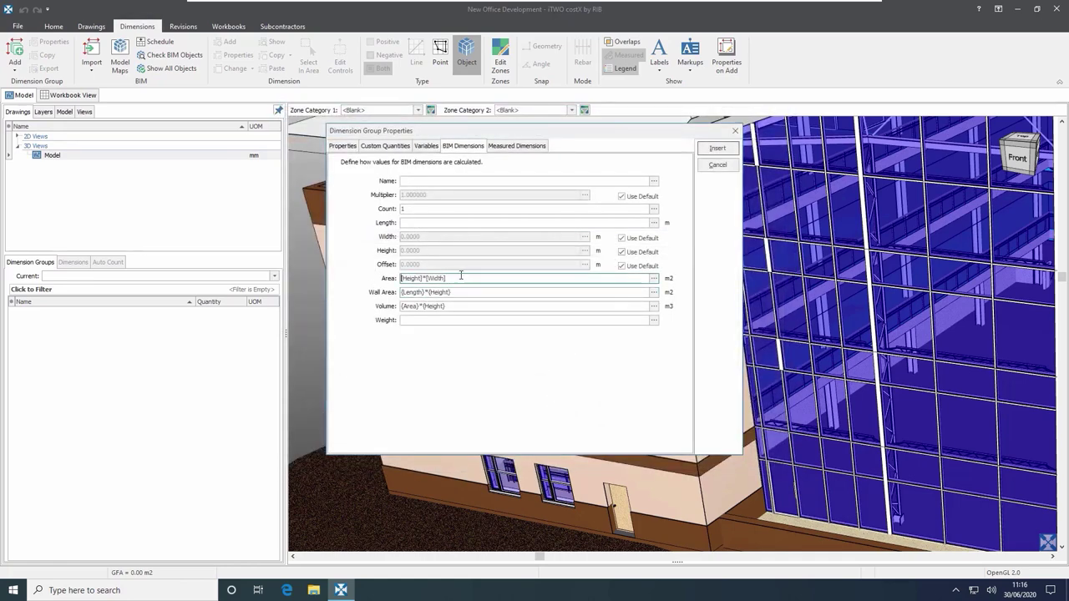
pyautogui.click(716, 149)
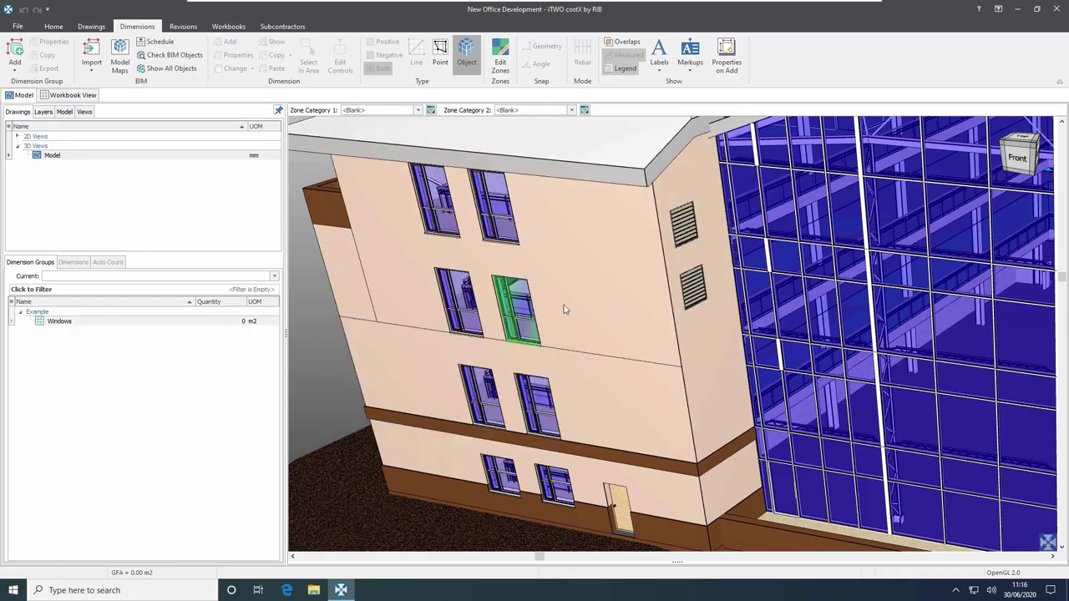
# Measure the upper-left window of the end facade as an object in the Windows dimension group and view its dimension details.
pyautogui.click(60, 322)
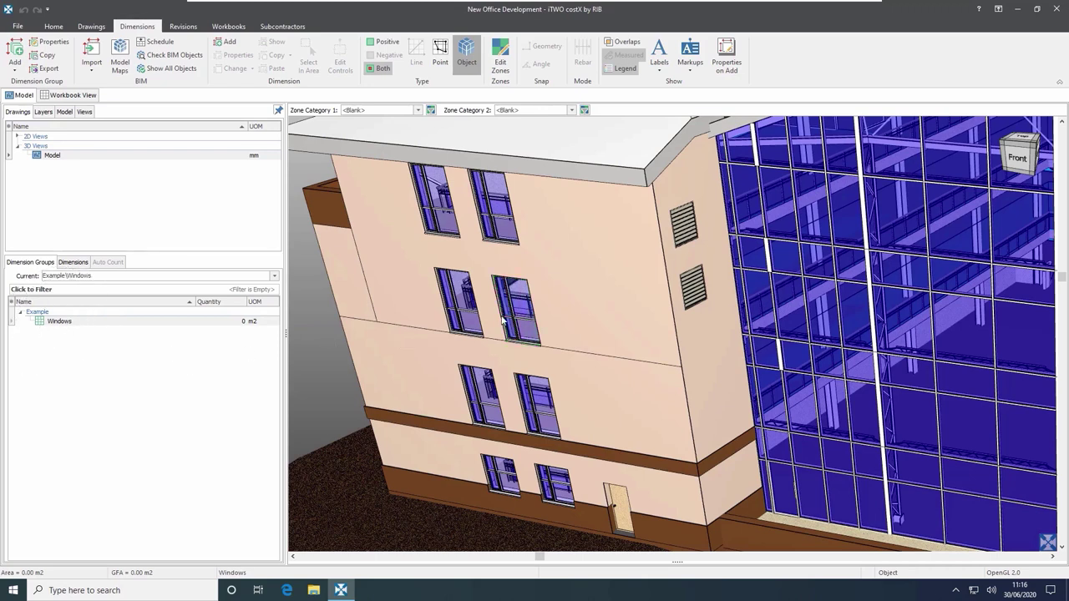
pyautogui.click(439, 192)
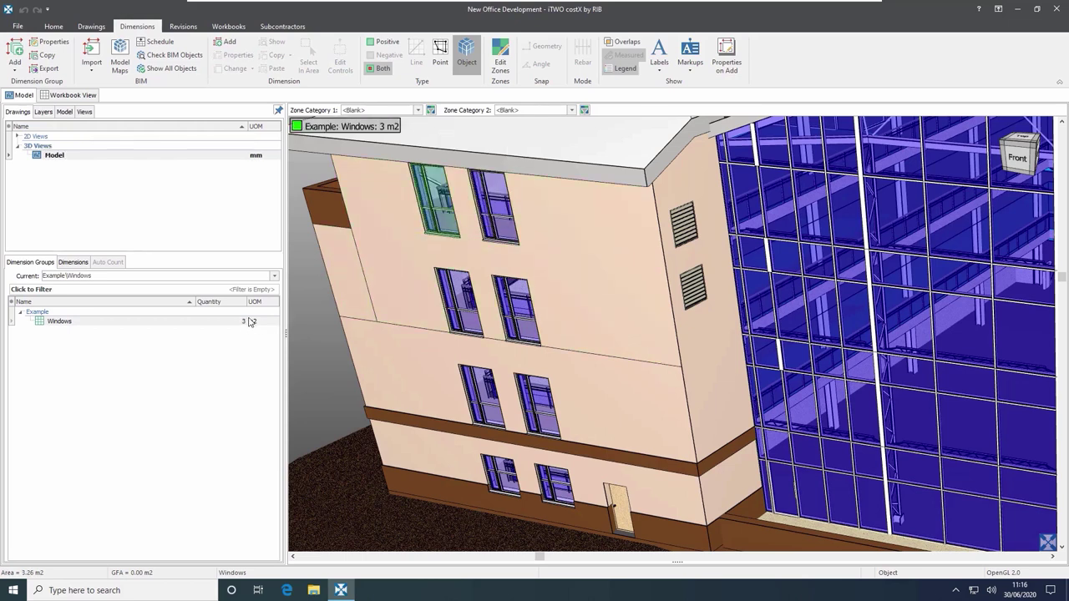
pyautogui.moveTo(438, 204)
# Show only the objects in the Windows category, starting from the facade window below the measured one.
pyautogui.rightClick(464, 299)
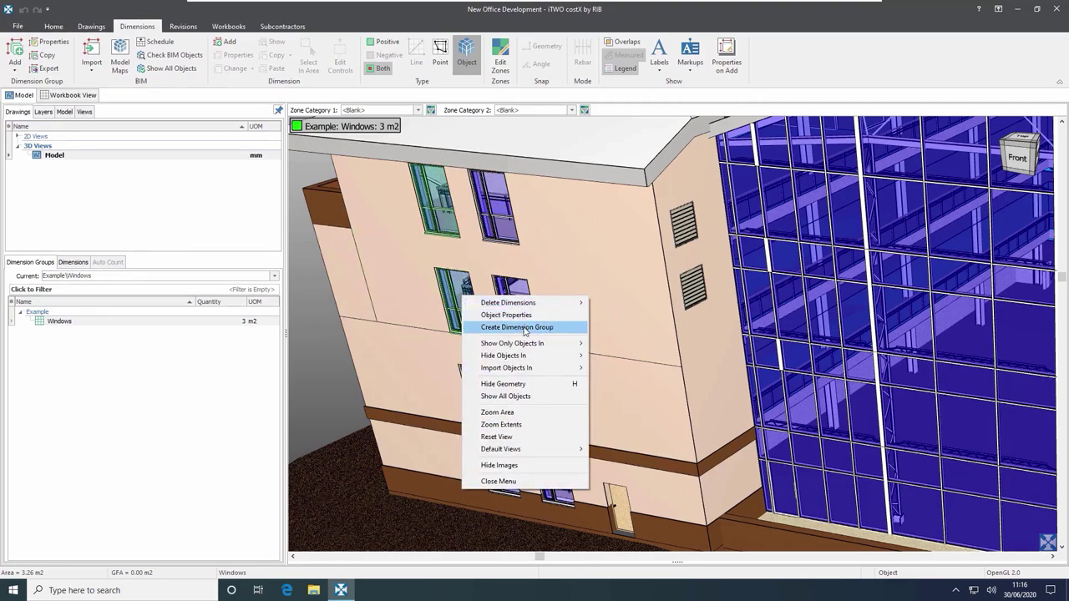
pyautogui.moveTo(545, 344)
pyautogui.click(612, 343)
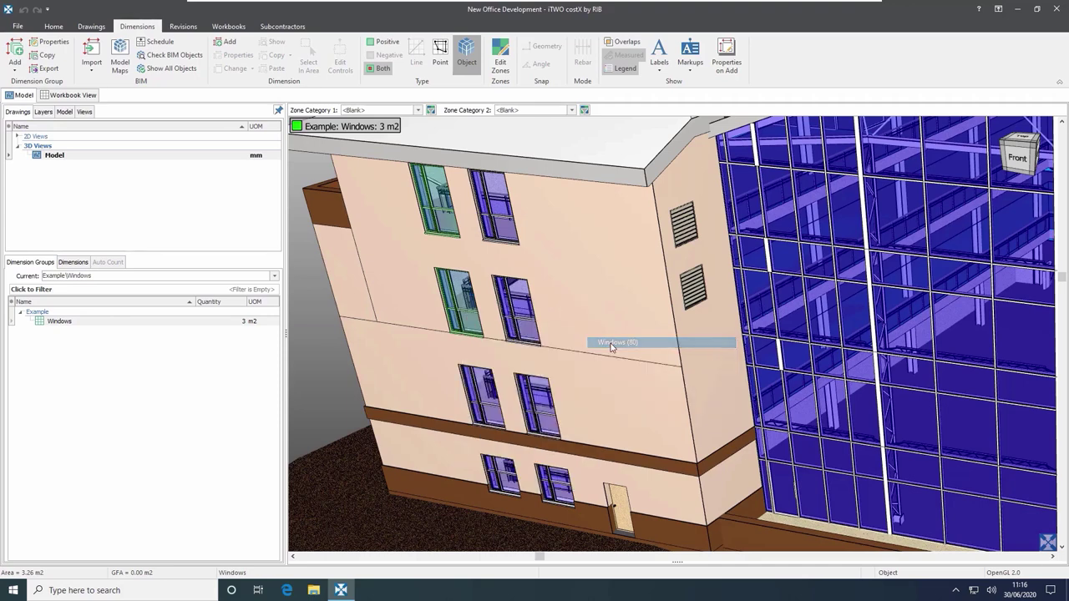
pyautogui.scroll(-5, 721, 363)
pyautogui.moveTo(740, 362); pyautogui.dragTo(539, 316)
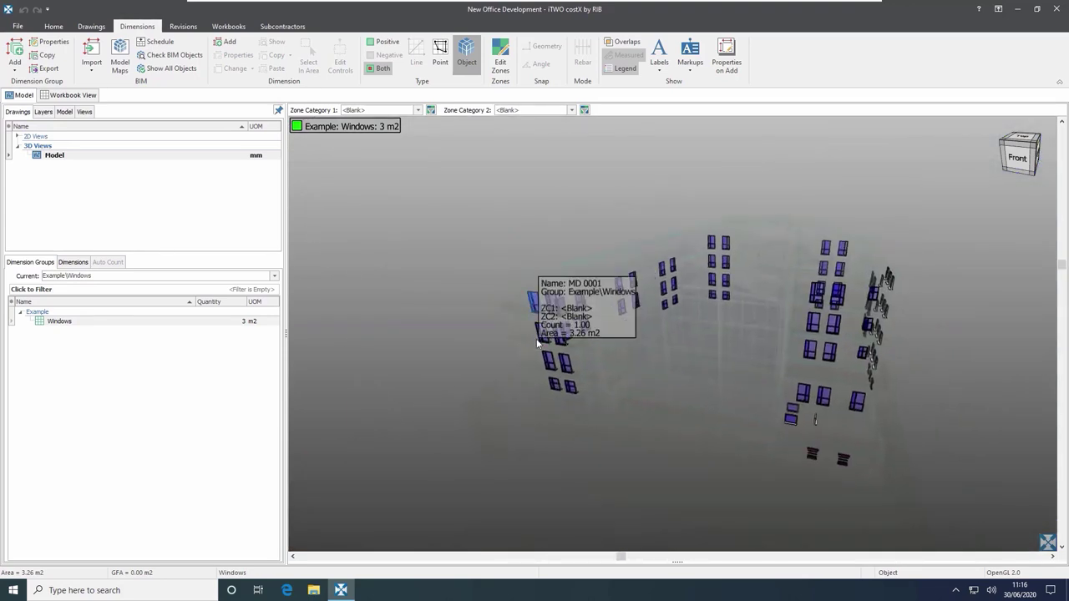
# Import the windows inside an area around the two central rear columns of windows into the Windows dimension group.
pyautogui.rightClick(601, 198)
pyautogui.moveTo(609, 202)
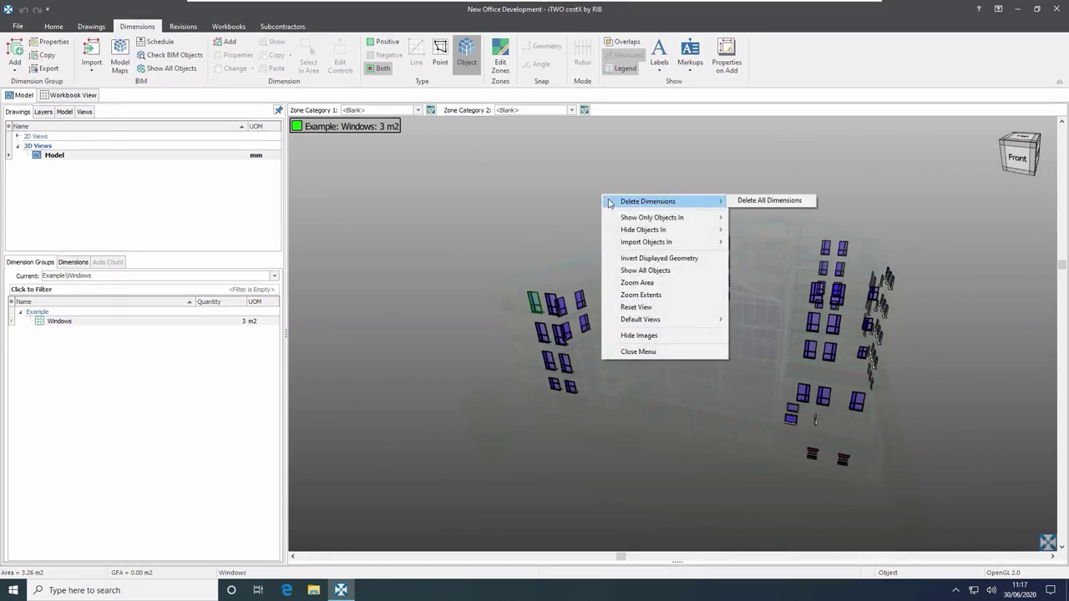
pyautogui.moveTo(670, 243)
pyautogui.click(741, 247)
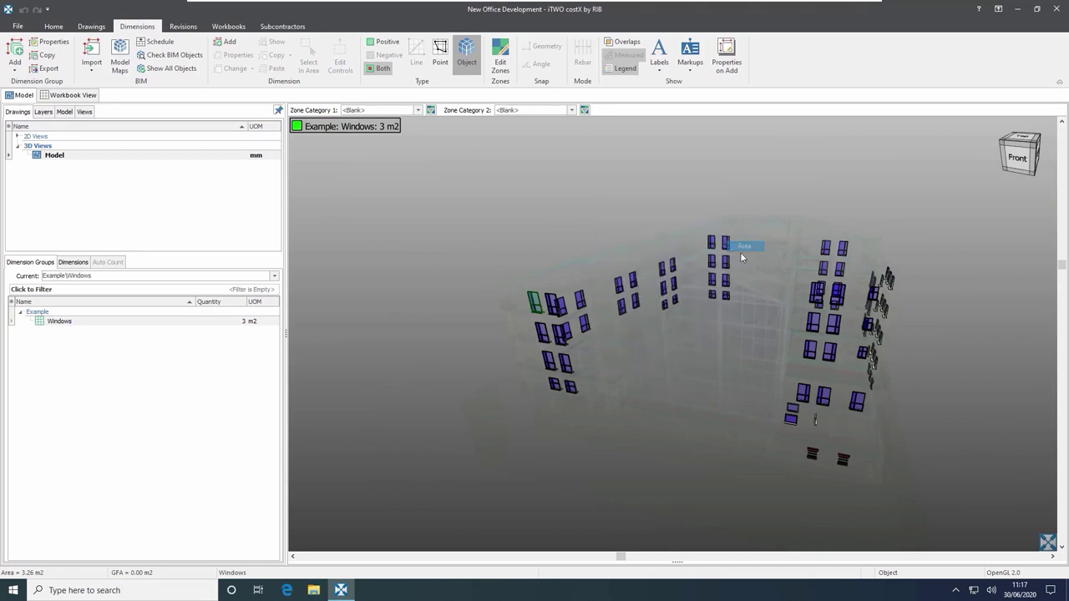
pyautogui.moveTo(734, 267); pyautogui.dragTo(746, 324)
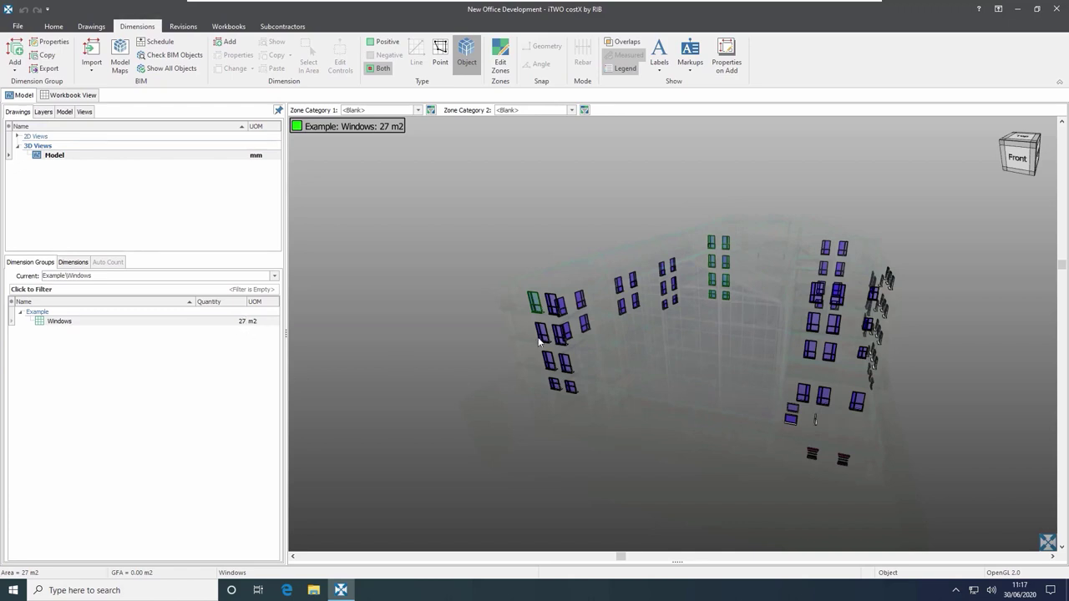
# Import the window below the measured one using its individual Windows_Dbl_Variable_Casement [941194] entry.
pyautogui.scroll(5, 539, 349)
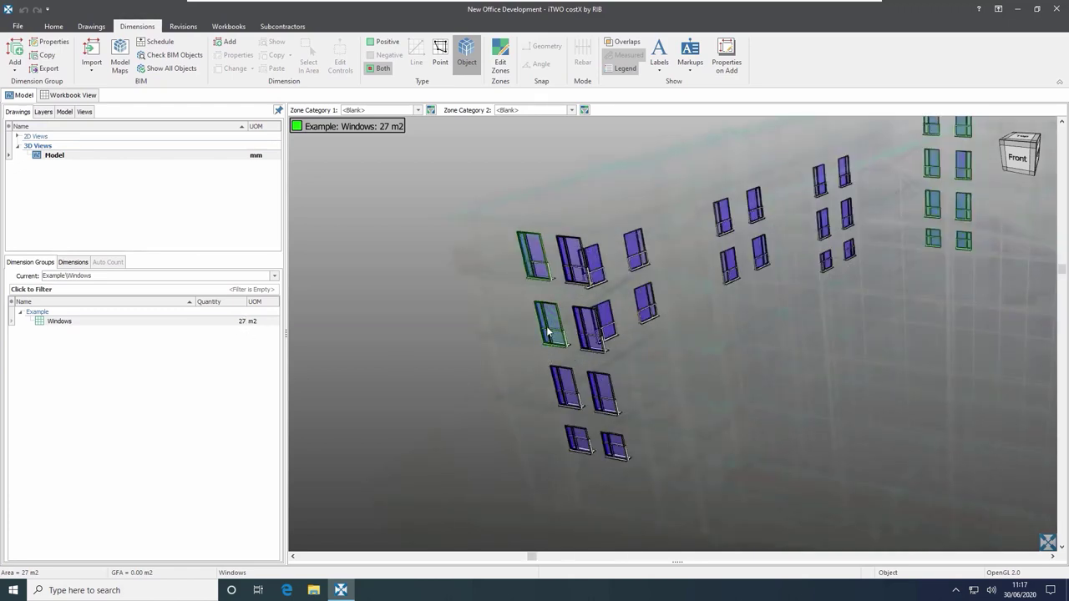
pyautogui.rightClick(552, 325)
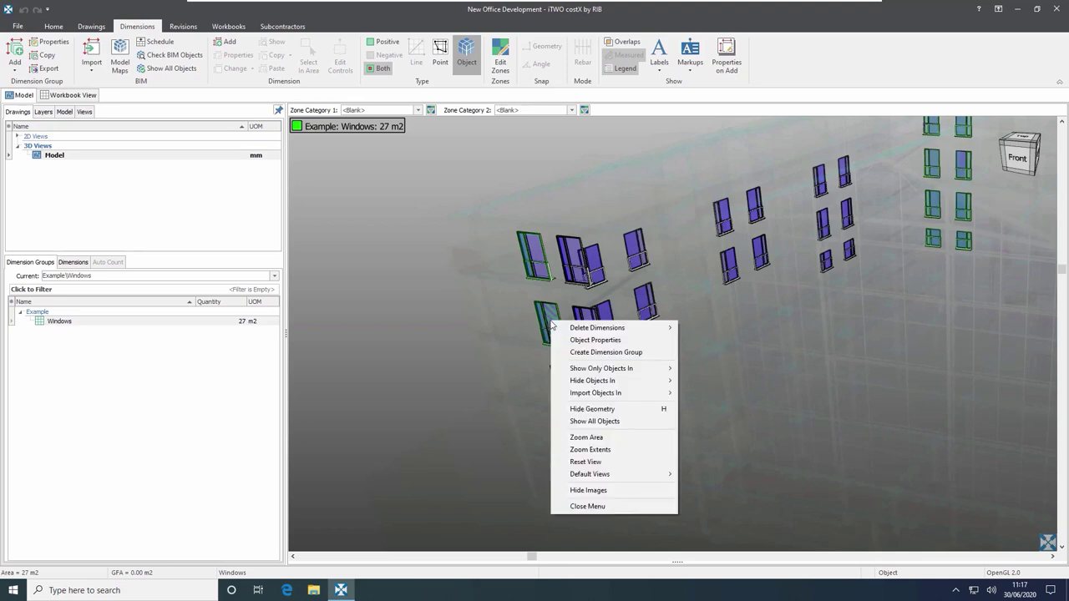
pyautogui.moveTo(637, 397)
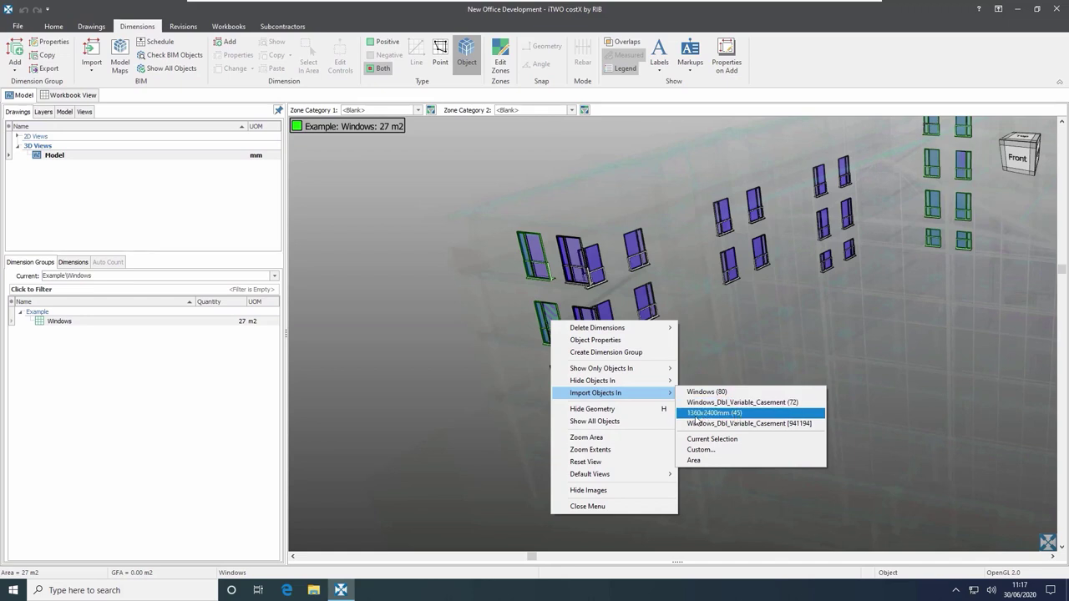
pyautogui.click(783, 424)
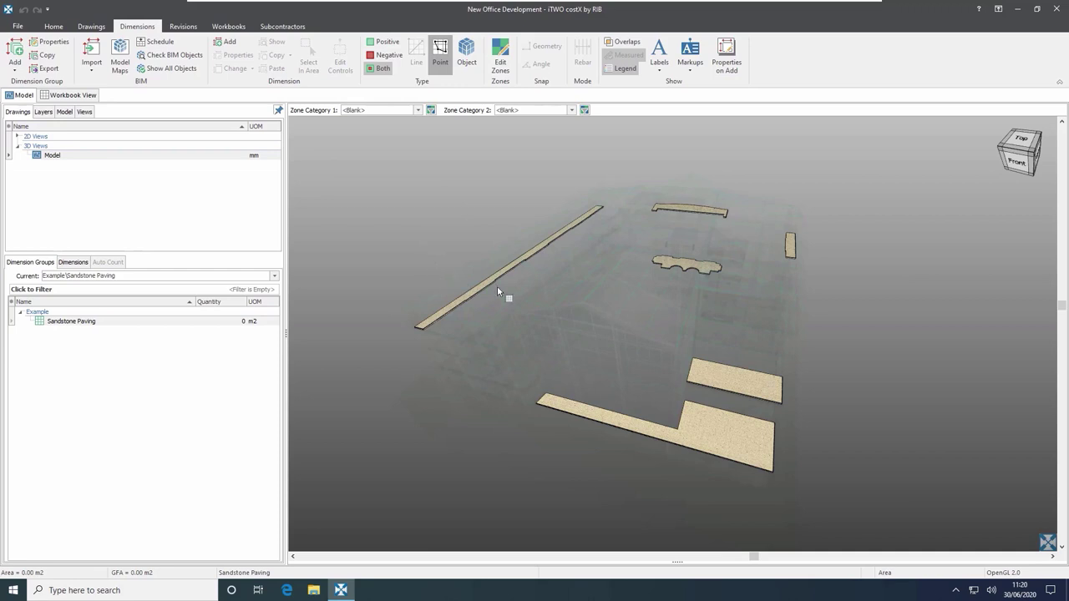
# Show only the objects in the "Sanstone paving on sand blinding 130mm" floor type.
pyautogui.rightClick(729, 379)
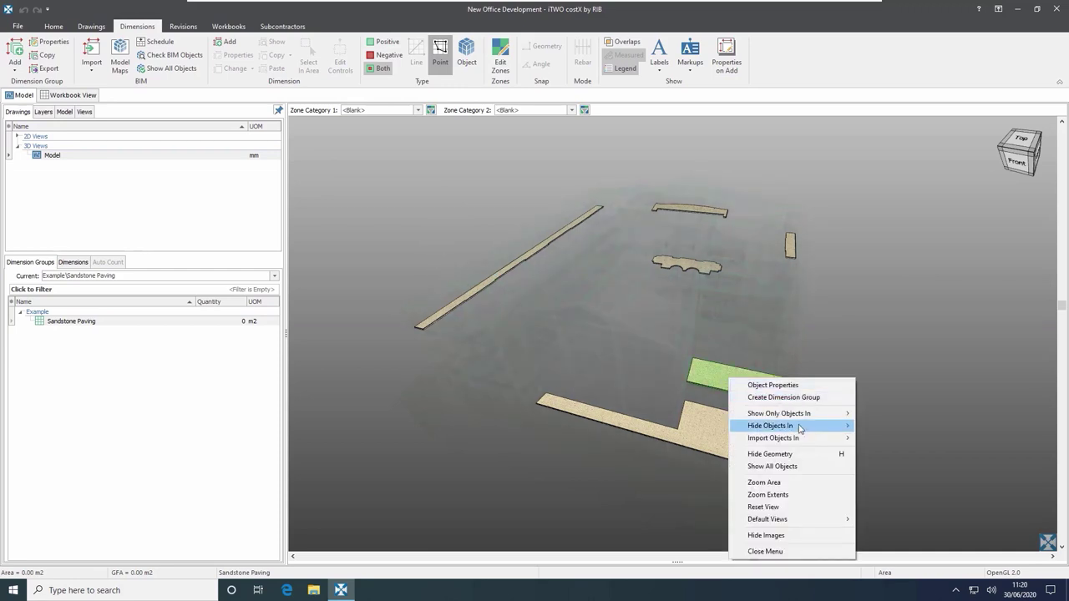
pyautogui.moveTo(801, 414)
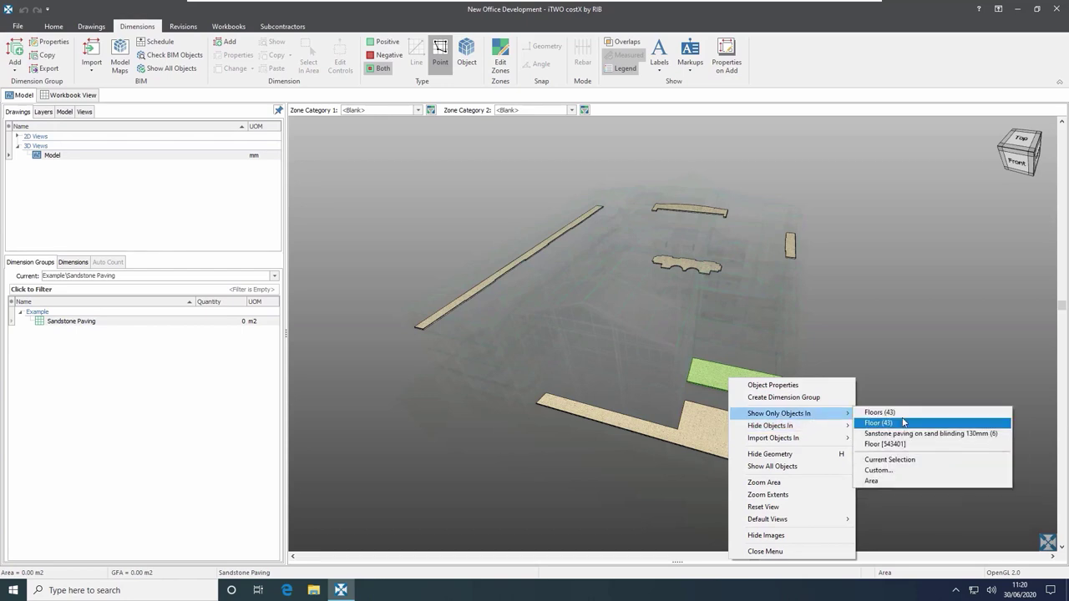
pyautogui.click(991, 436)
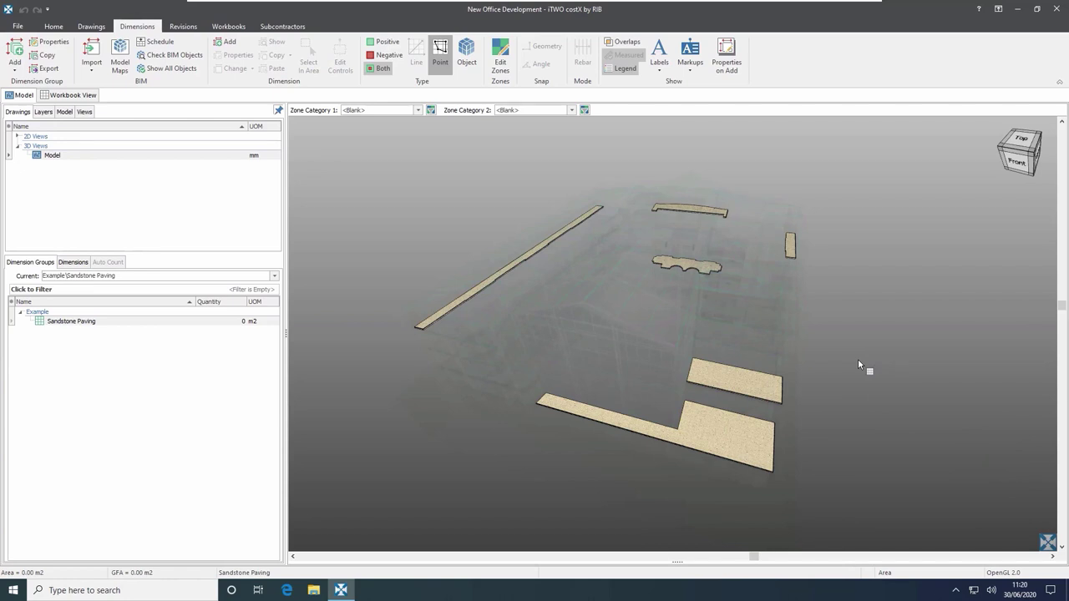
# Measure the smaller rectangular front terrace by tracing its four corners as an area in the Sandstone Paving dimension group.
pyautogui.click(150, 322)
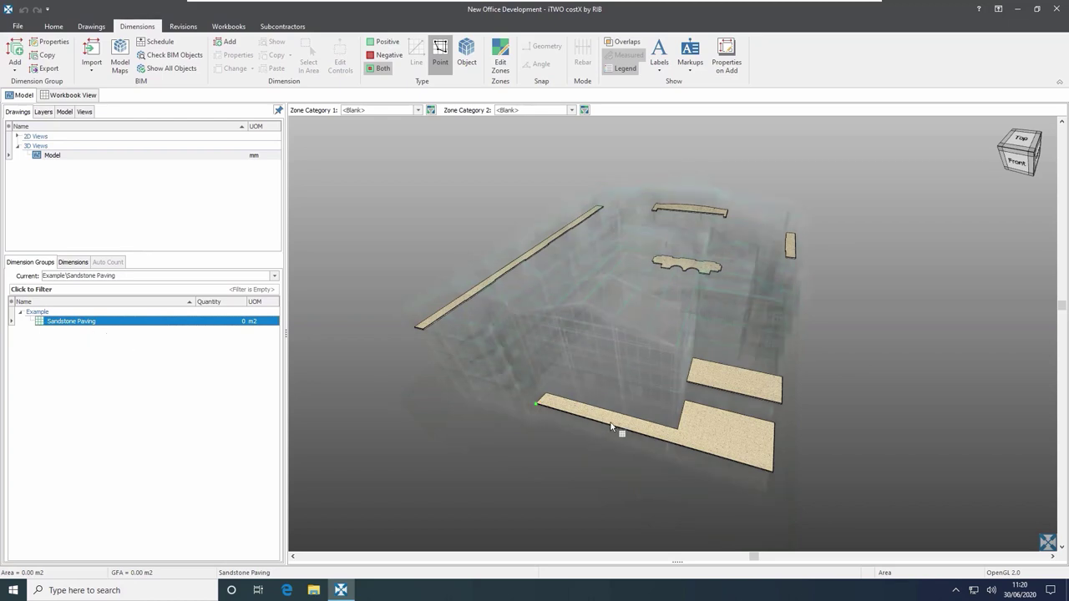
pyautogui.scroll(5, 702, 430)
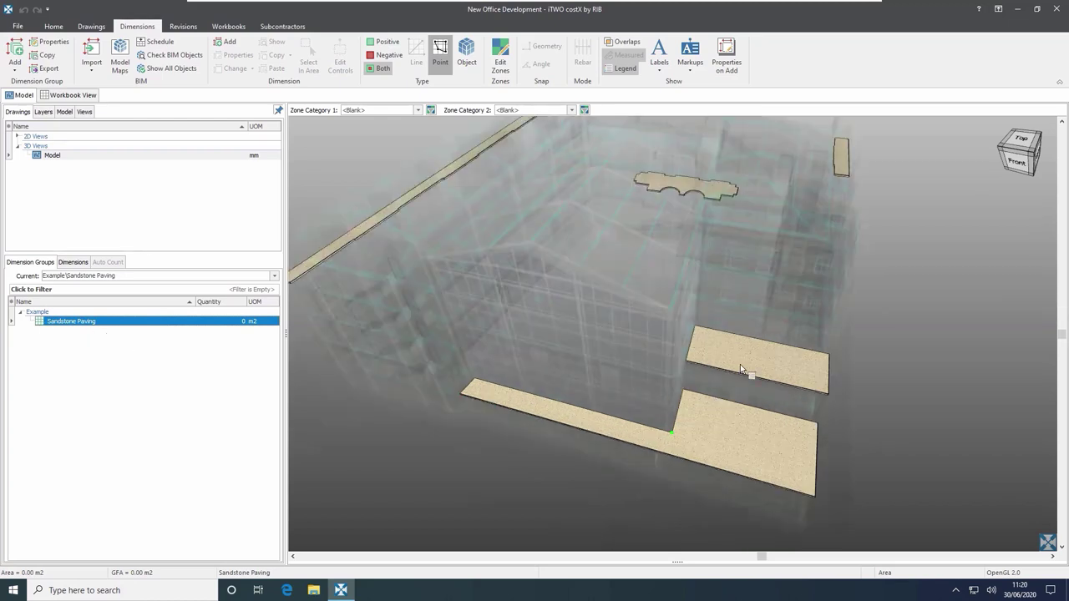
pyautogui.click(690, 360)
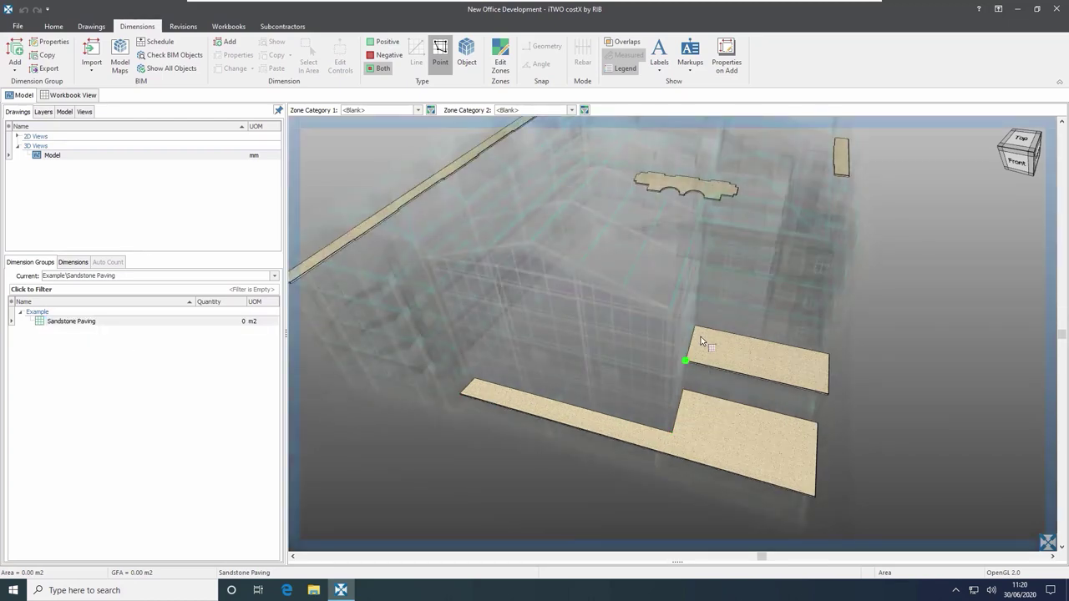
pyautogui.click(696, 328)
pyautogui.click(829, 353)
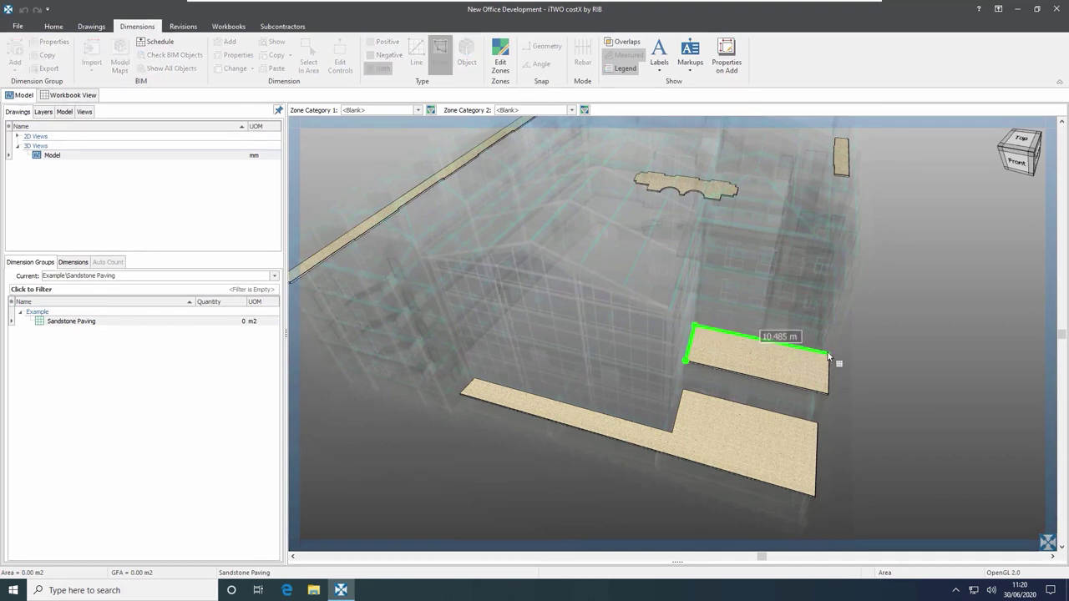
pyautogui.click(828, 391)
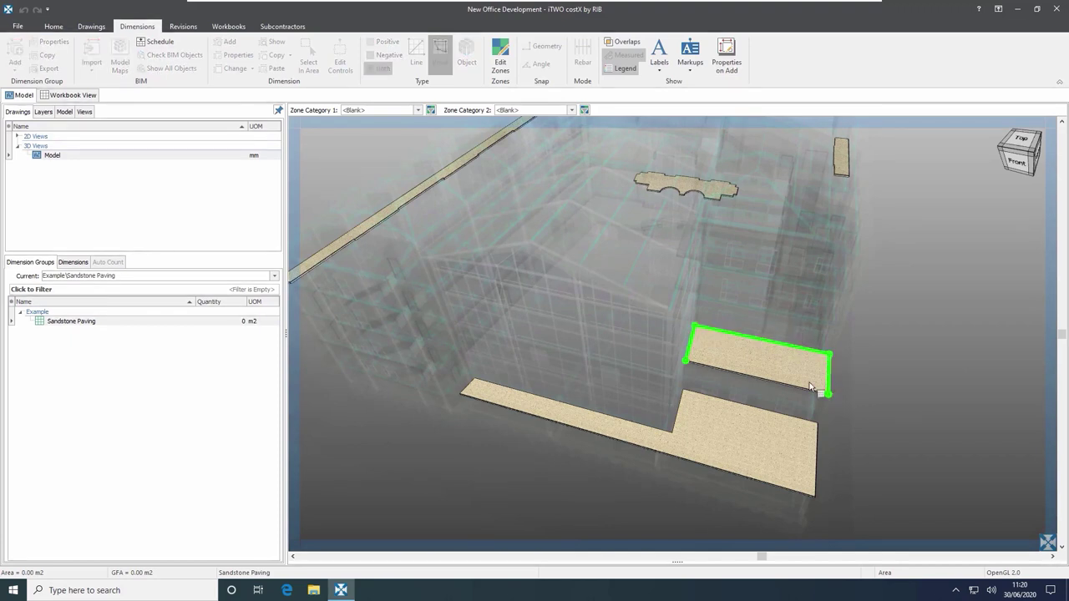
pyautogui.doubleClick(795, 384)
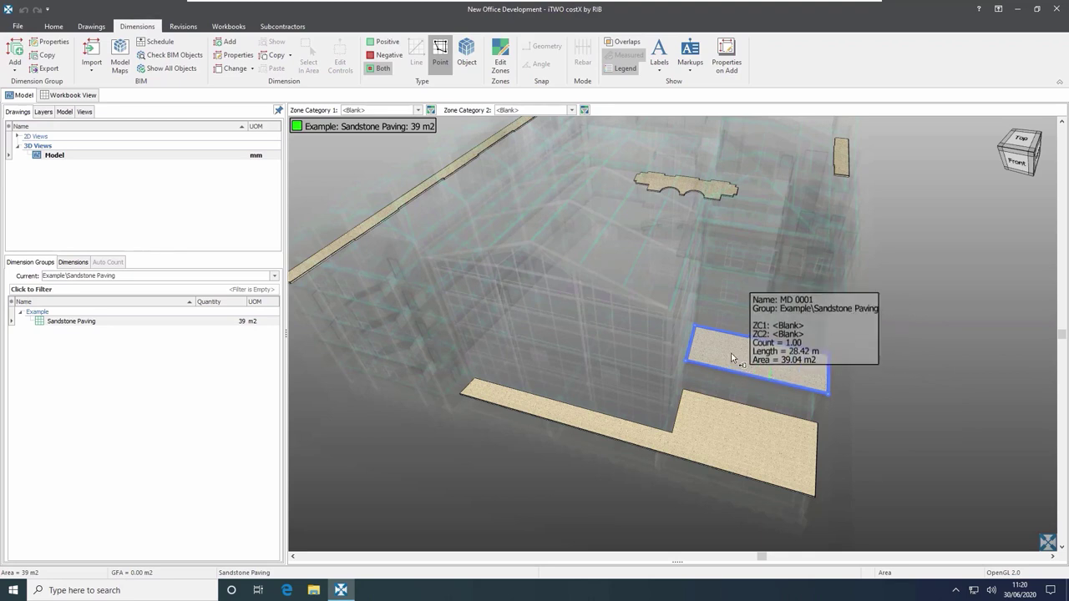
# Measure the larger L-shaped front terrace as a single area in the Sandstone Paving dimension group.
pyautogui.click(751, 446)
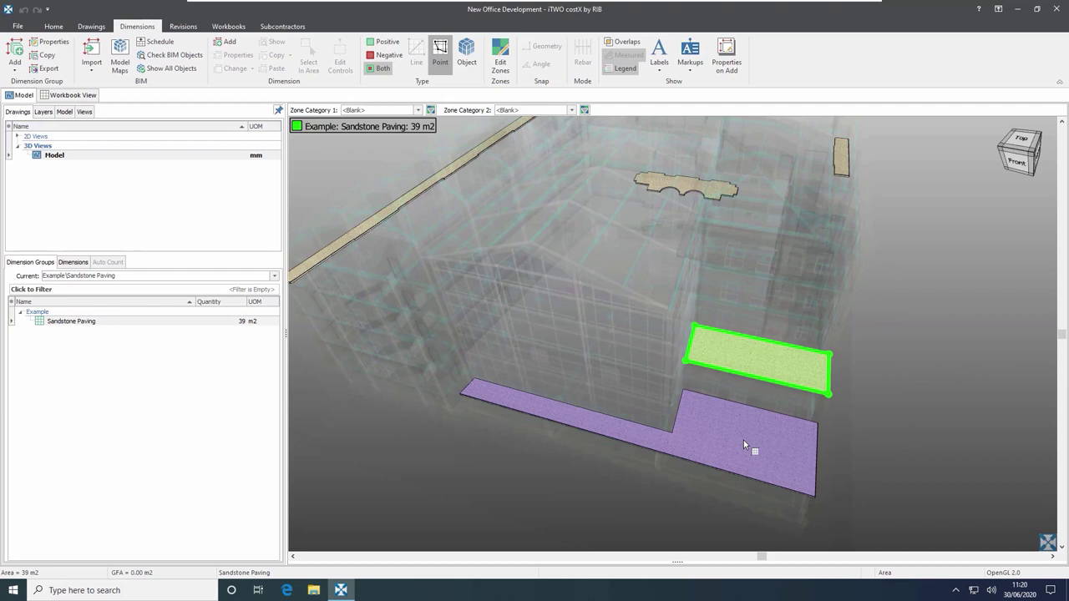
pyautogui.click(743, 441)
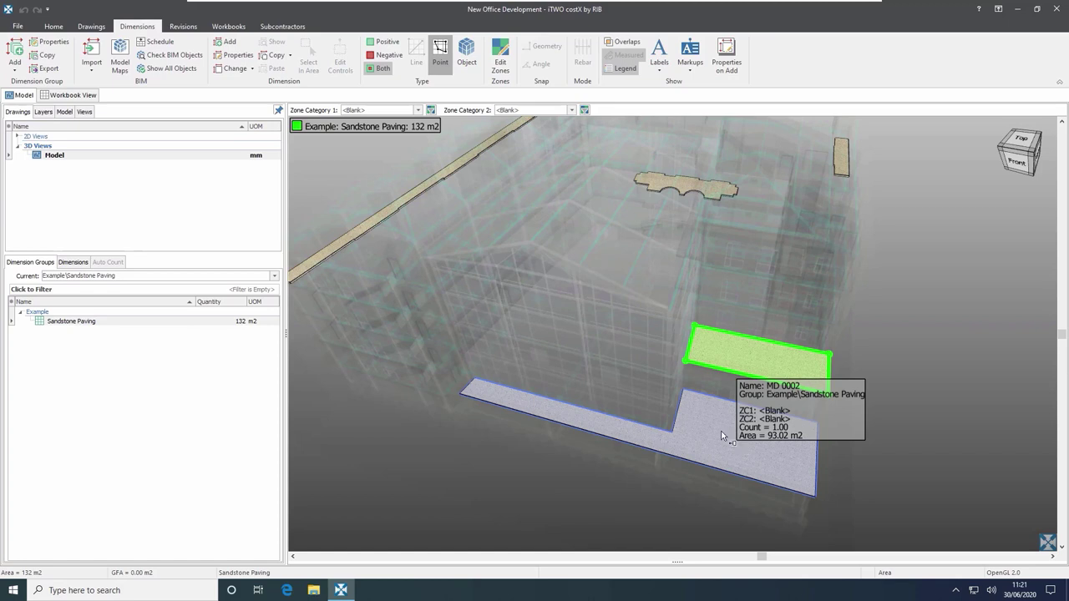
pyautogui.click(735, 443)
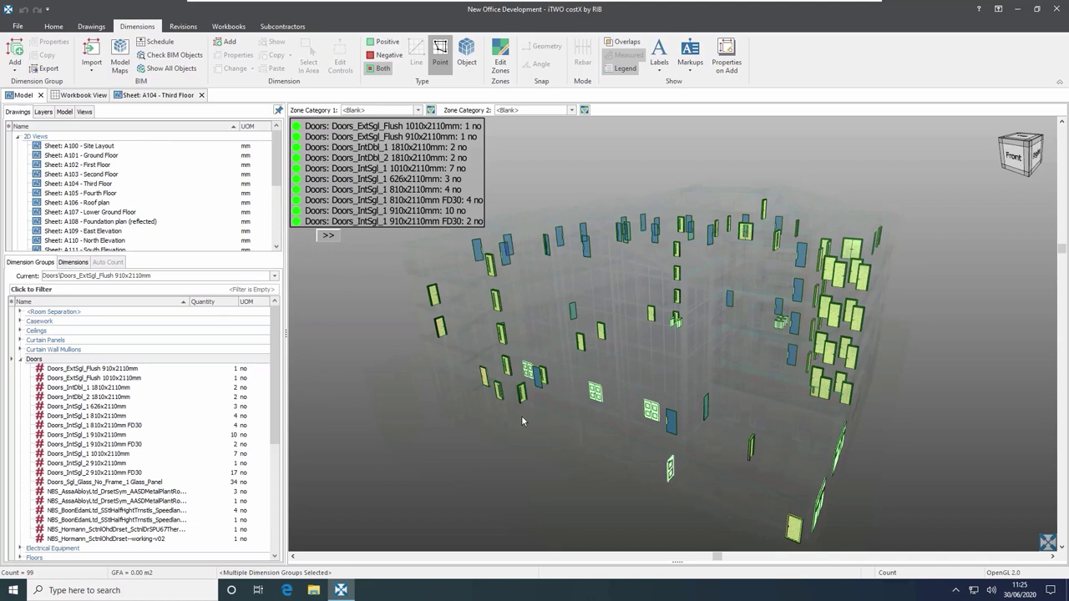
# Assign all unassigned drawings to the existing Exactal House-04-Arch drawing set.
pyautogui.click(91, 26)
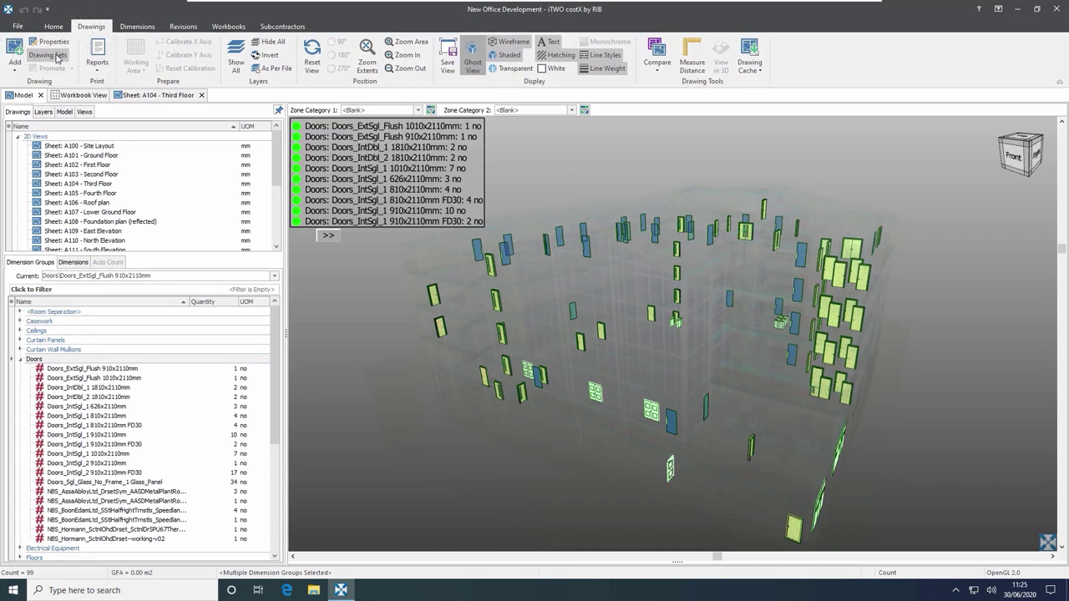
pyautogui.click(49, 55)
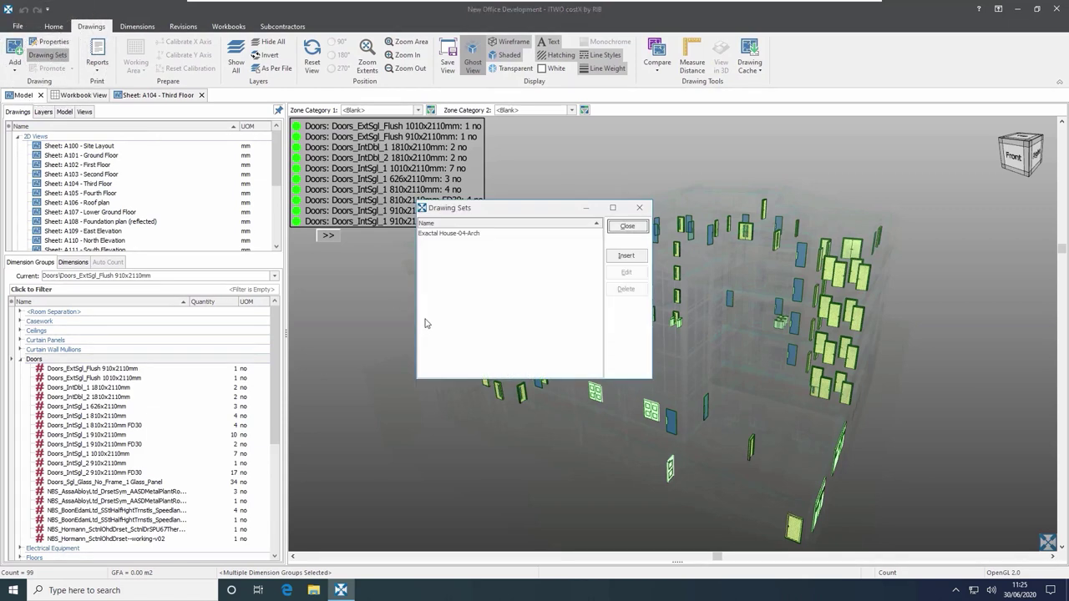
pyautogui.click(484, 236)
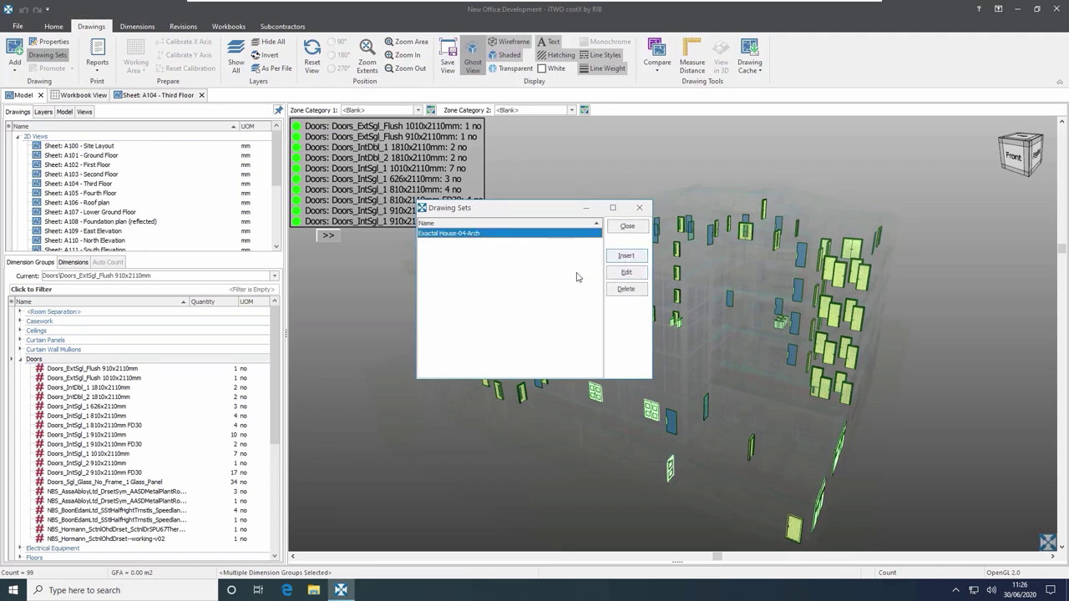
pyautogui.click(626, 272)
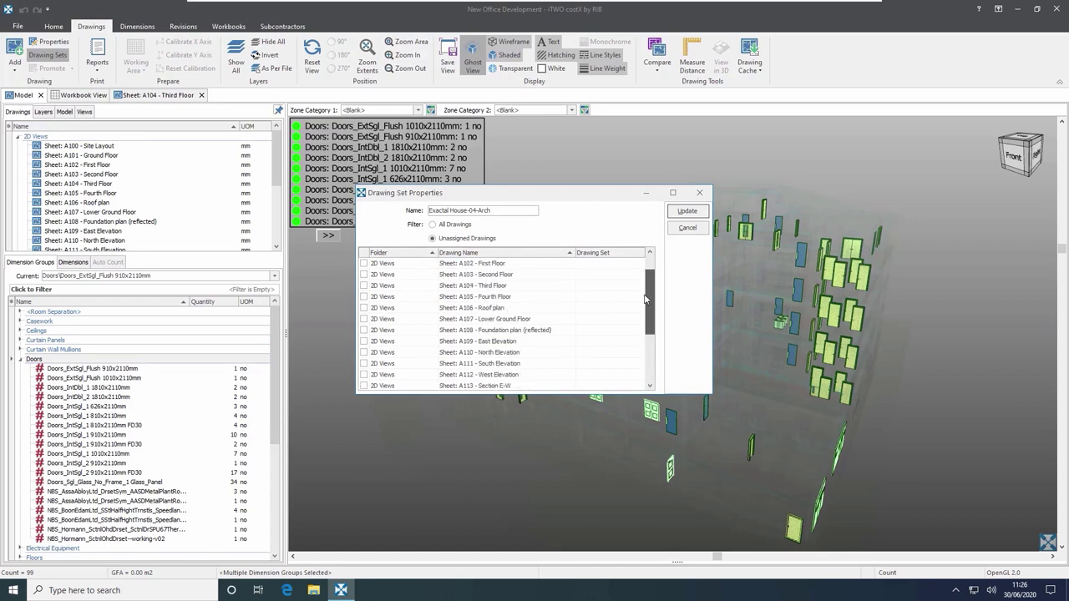
pyautogui.click(638, 264)
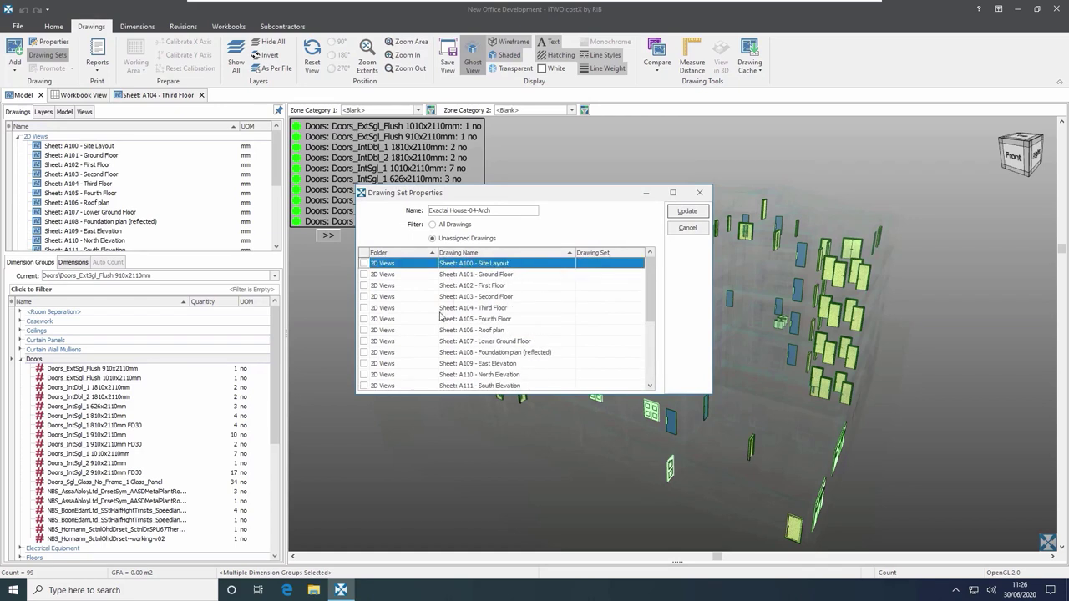
pyautogui.rightClick(407, 289)
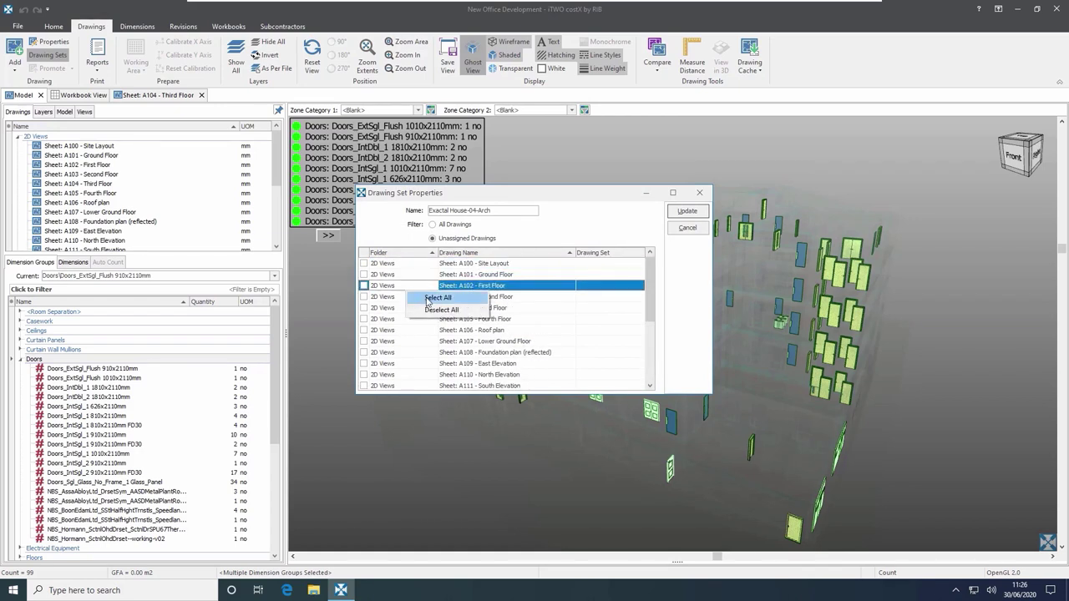
pyautogui.click(438, 298)
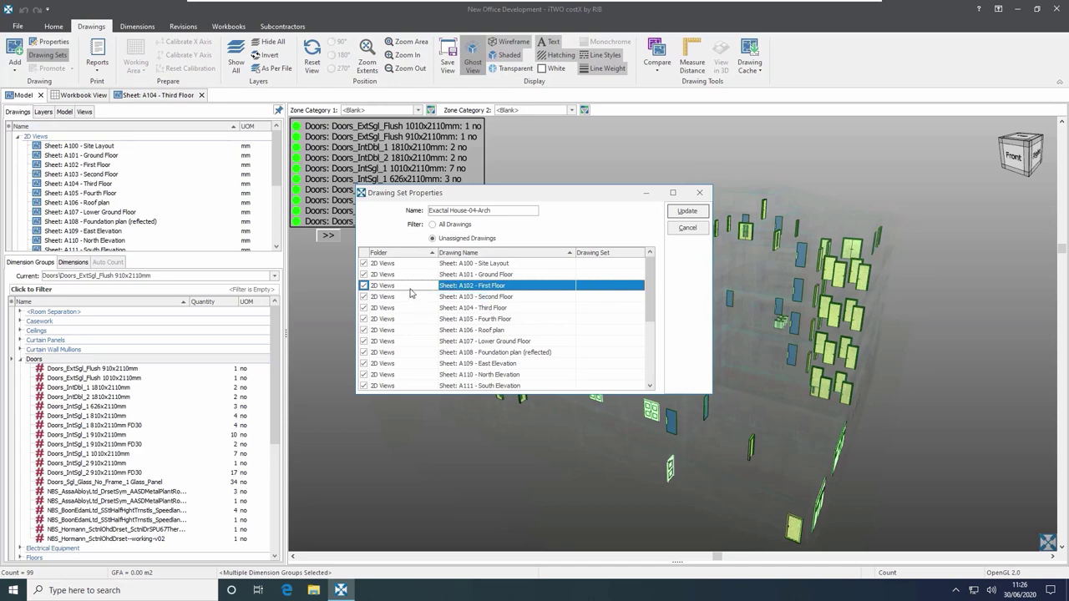
pyautogui.click(688, 213)
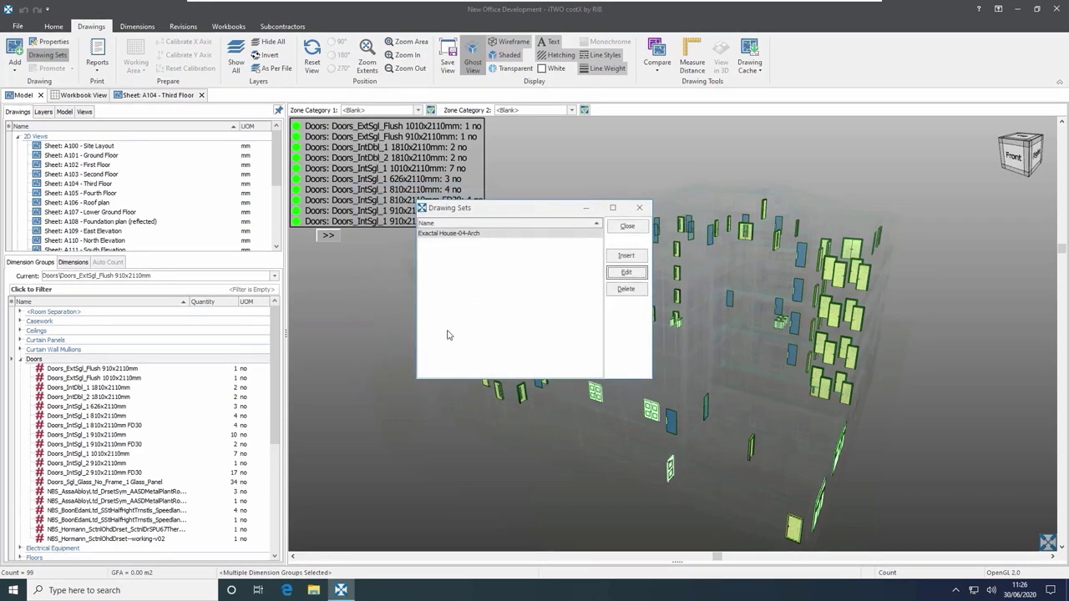
pyautogui.click(627, 225)
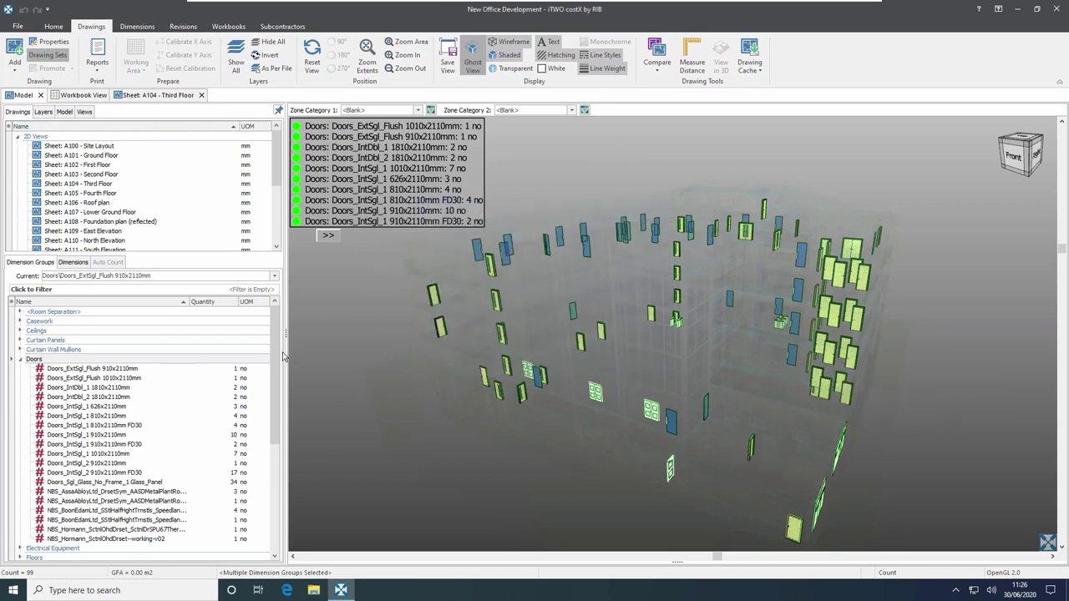
# Examine the Doors dimension groups in the model and on Sheet: A104 - Third Floor, looking closely at the executive office doors.
pyautogui.click(83, 360)
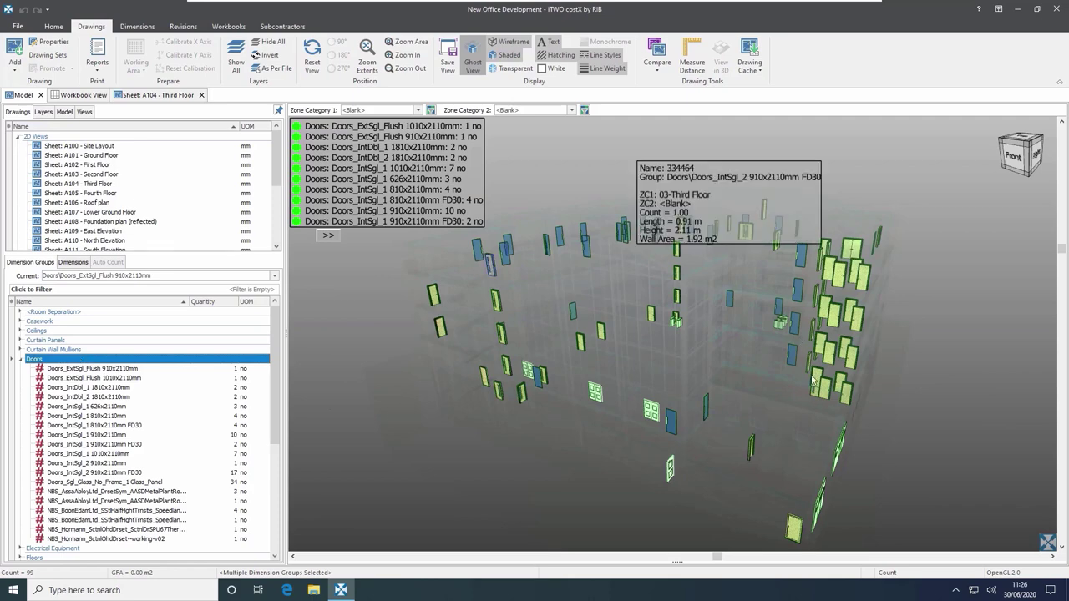
pyautogui.click(523, 274)
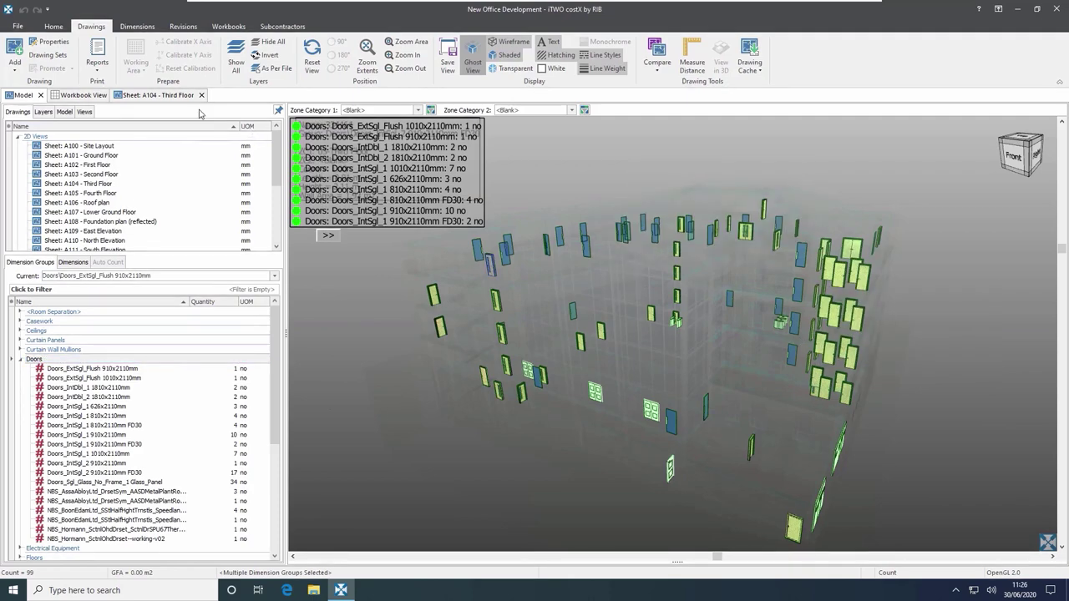
pyautogui.click(175, 96)
pyautogui.scroll(1, 471, 303)
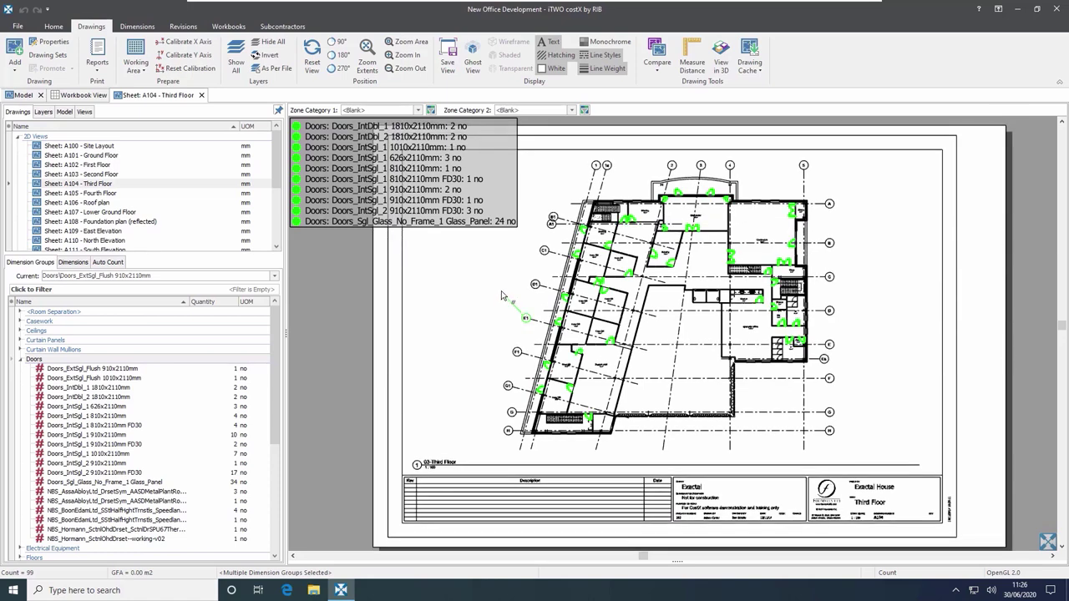
pyautogui.scroll(5, 518, 313)
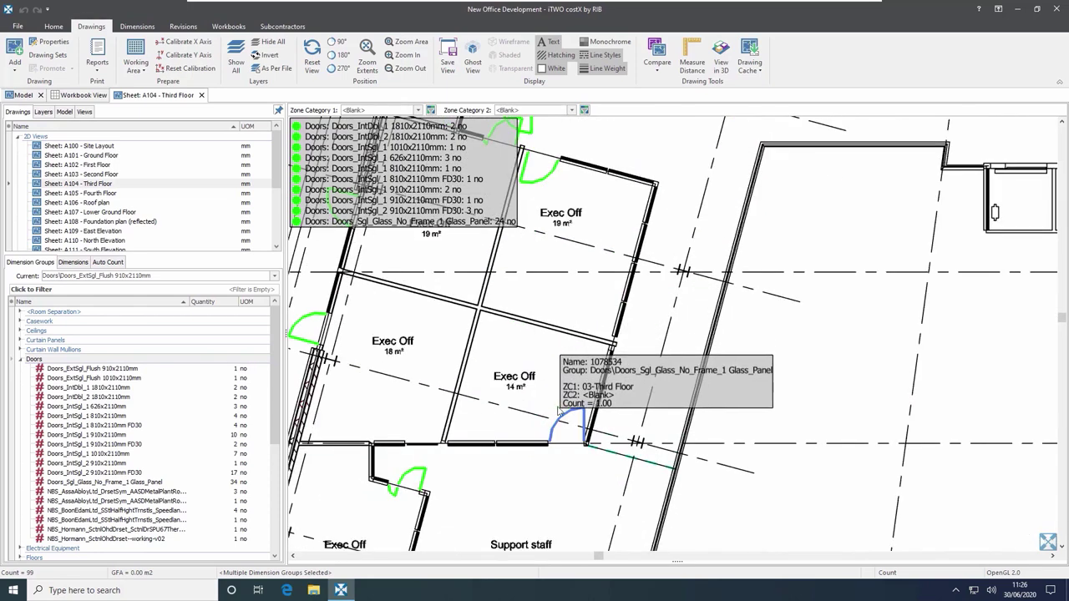
pyautogui.scroll(-5, 560, 407)
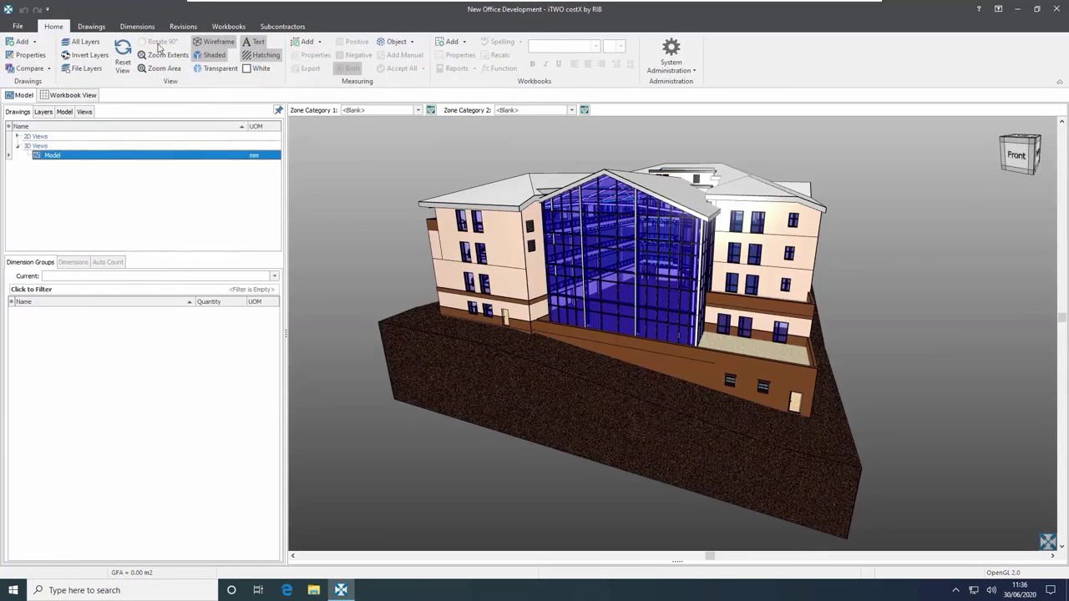
# Import the model's dimension groups using the NRM1 Model Map.
pyautogui.click(139, 28)
pyautogui.click(120, 62)
pyautogui.click(105, 99)
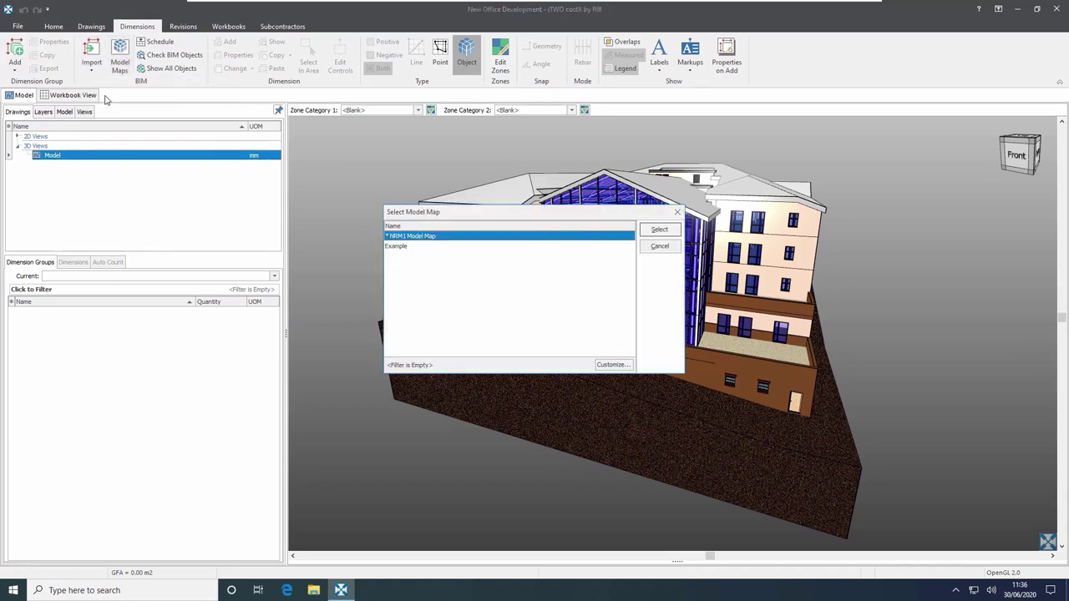
pyautogui.doubleClick(520, 237)
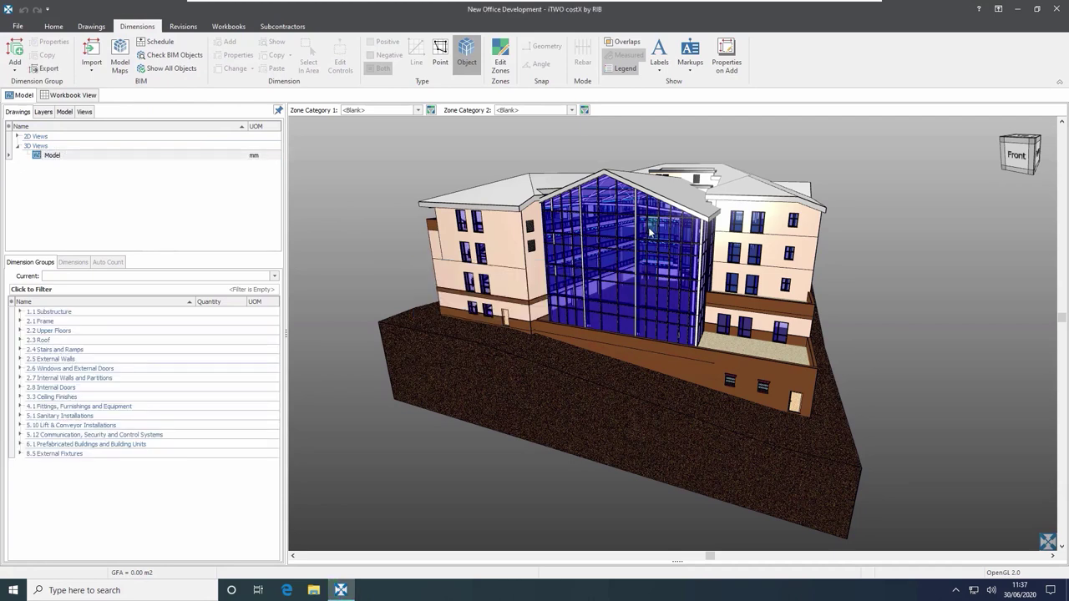
# Expand the 1.1 Substructure, 2.1 Frame, 2.2 Upper Floors and 2.3 Roof folders to review their dimension groups.
pyautogui.click(20, 339)
pyautogui.click(19, 331)
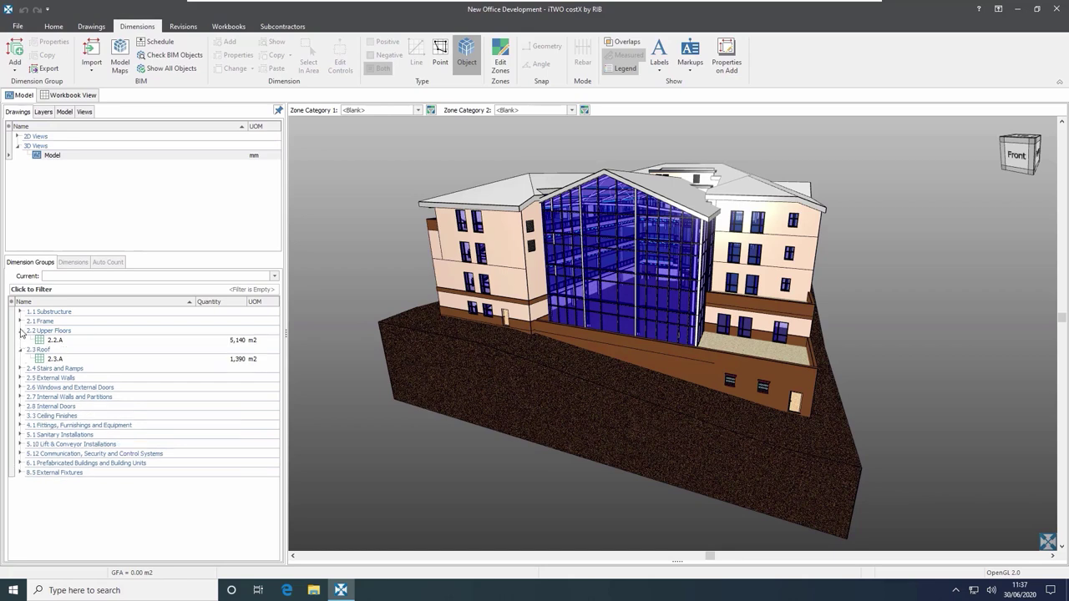
pyautogui.click(20, 320)
pyautogui.click(20, 311)
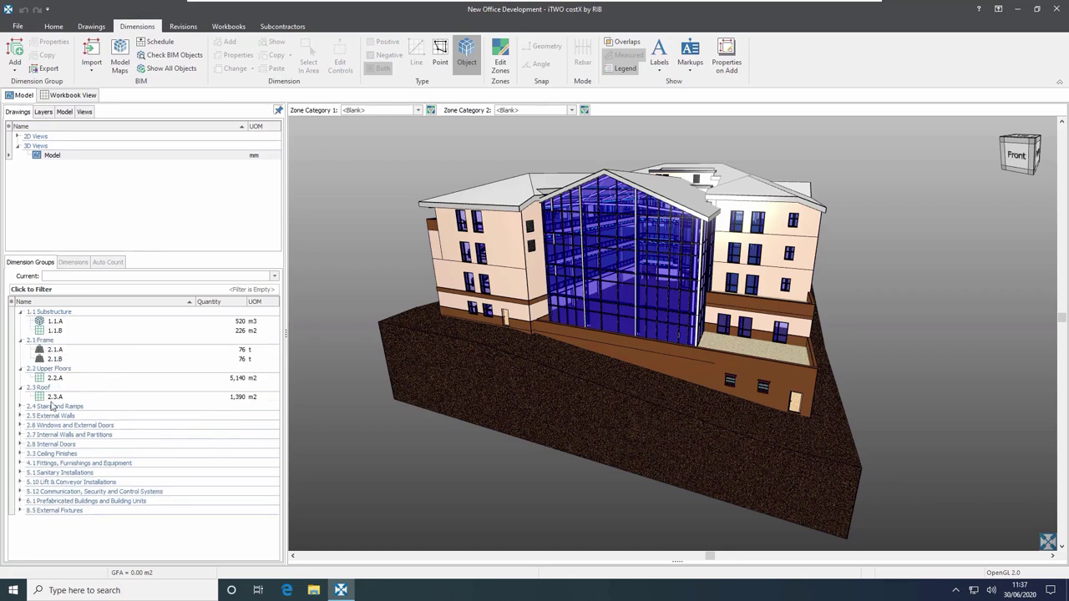
# Generate a workbook named Estimate from the dimension groups, using the NRM1 Example rate library and descriptions taken from Rate Description.
pyautogui.click(72, 95)
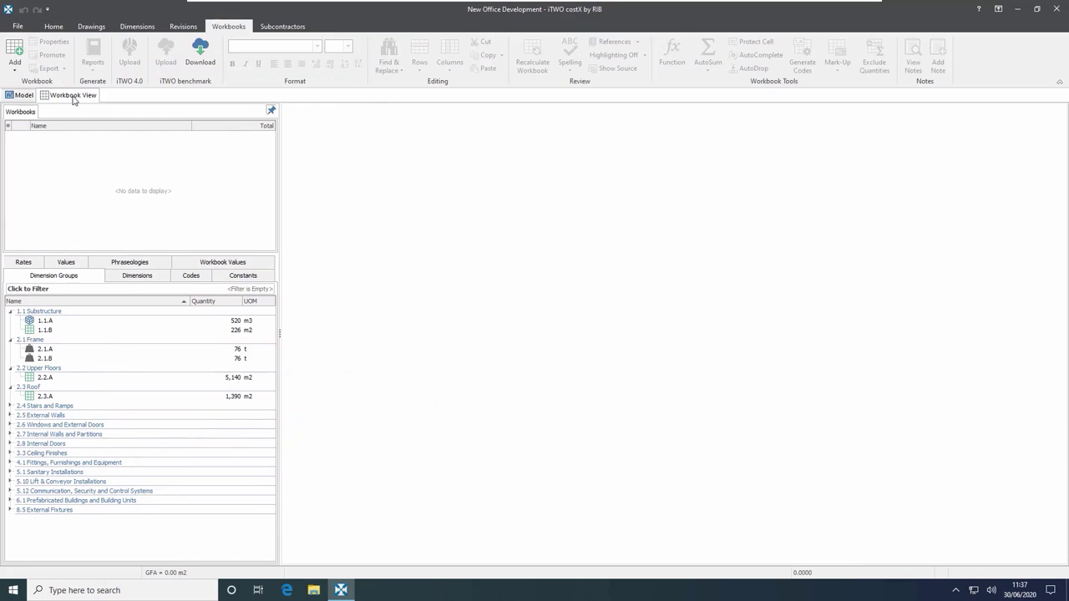
pyautogui.click(16, 67)
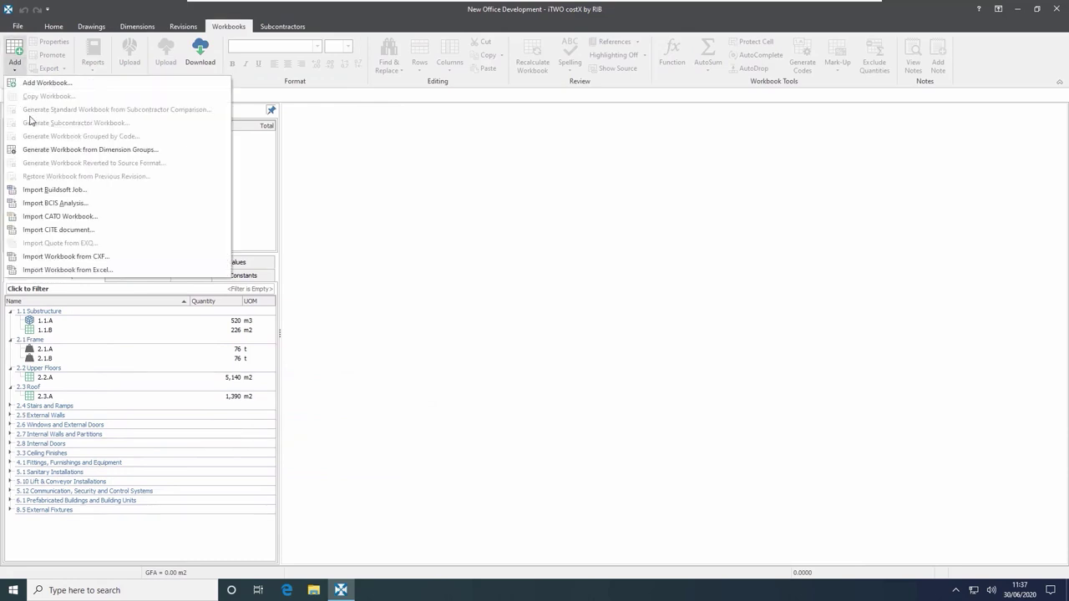
pyautogui.click(66, 151)
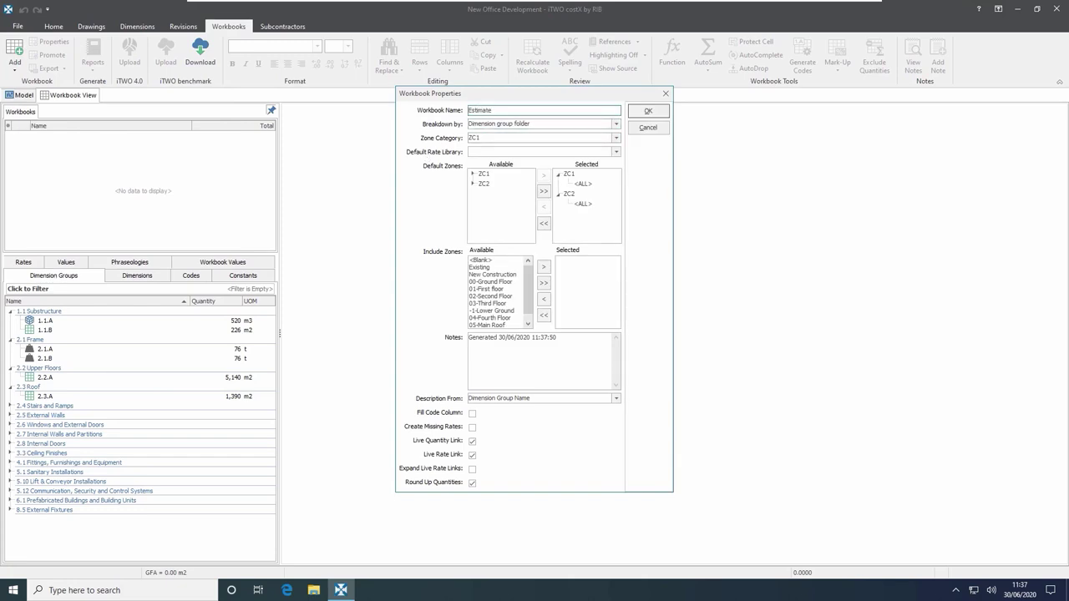
pyautogui.click(615, 151)
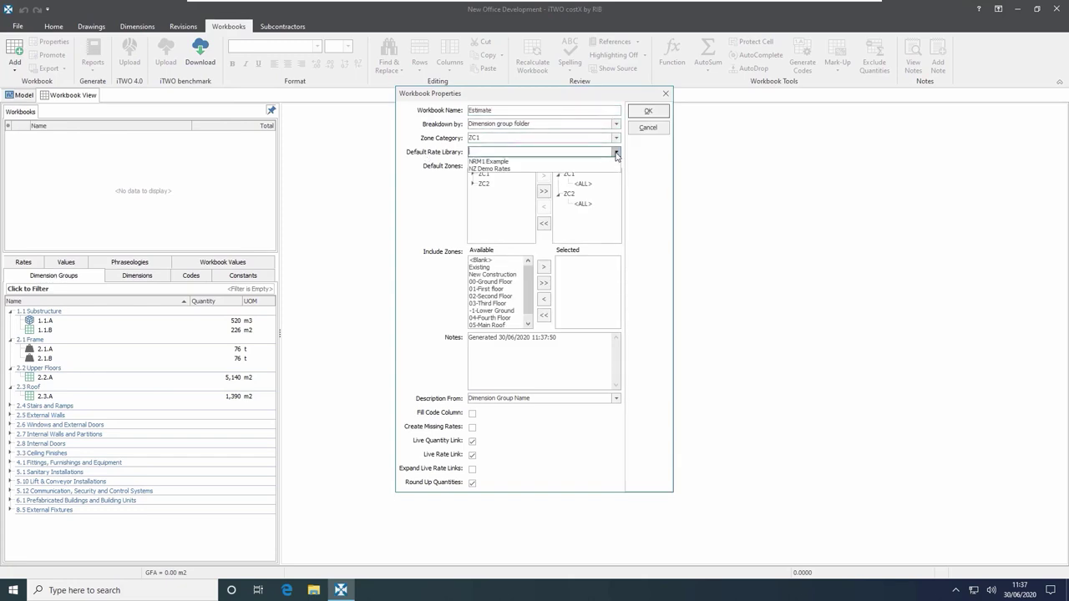
pyautogui.click(519, 162)
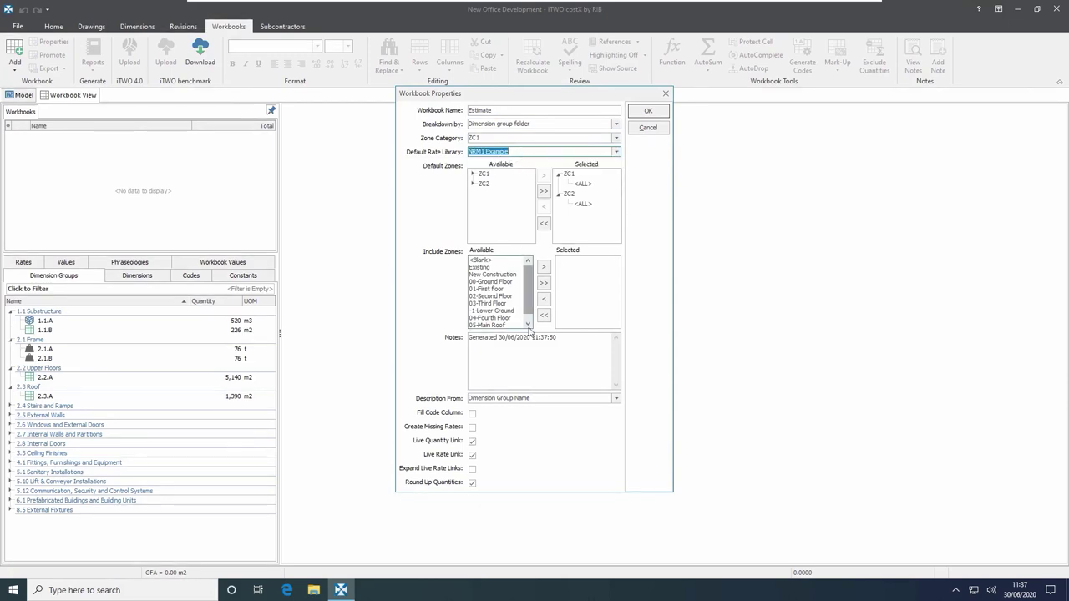
pyautogui.click(616, 398)
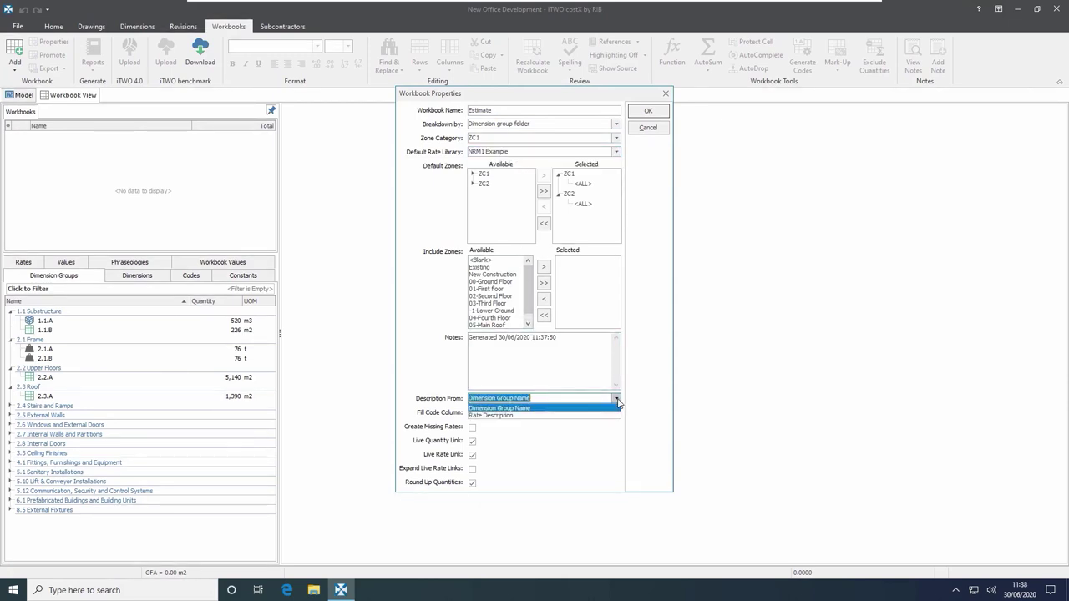
pyautogui.click(514, 415)
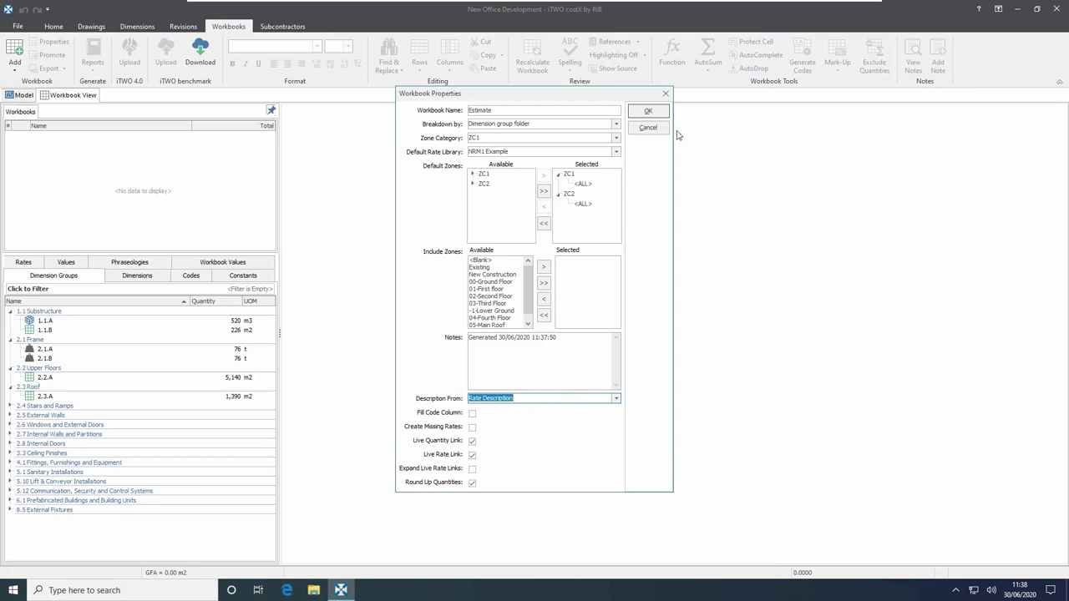
pyautogui.click(648, 111)
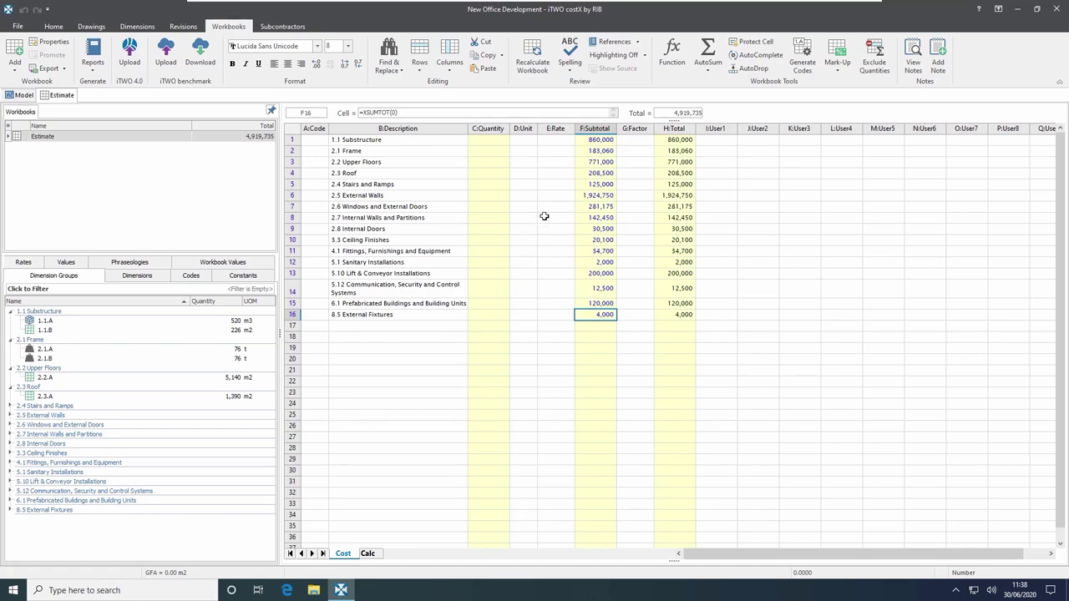
# Open the 2.5 External Walls breakdown and inspect the description formulas for Wall Type 2, Wall Type 1 and Wall Type 5.
pyautogui.doubleClick(579, 197)
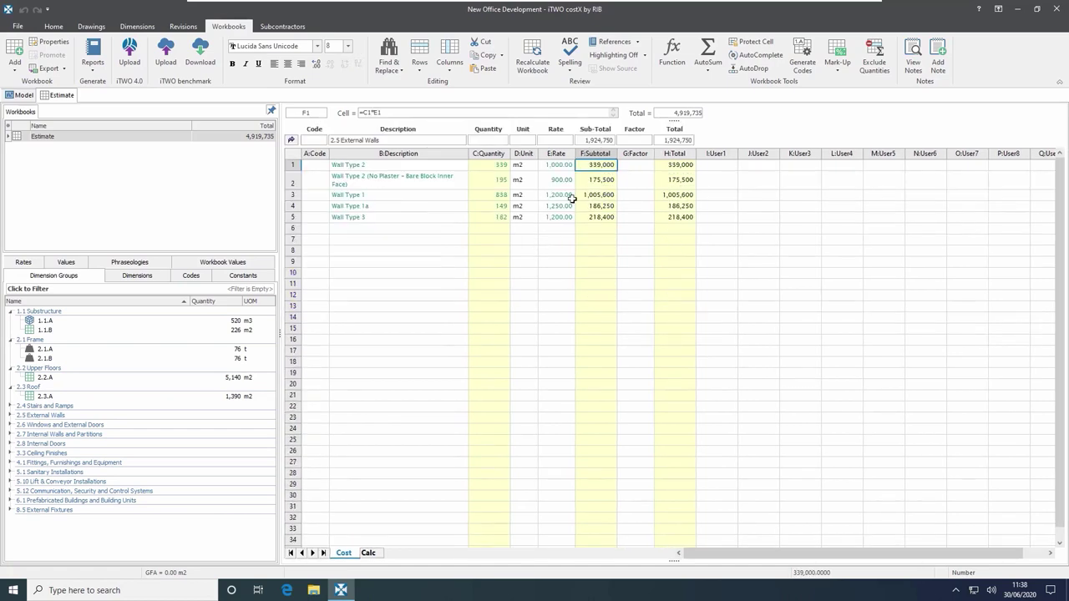
pyautogui.click(409, 167)
pyautogui.click(397, 194)
pyautogui.click(399, 216)
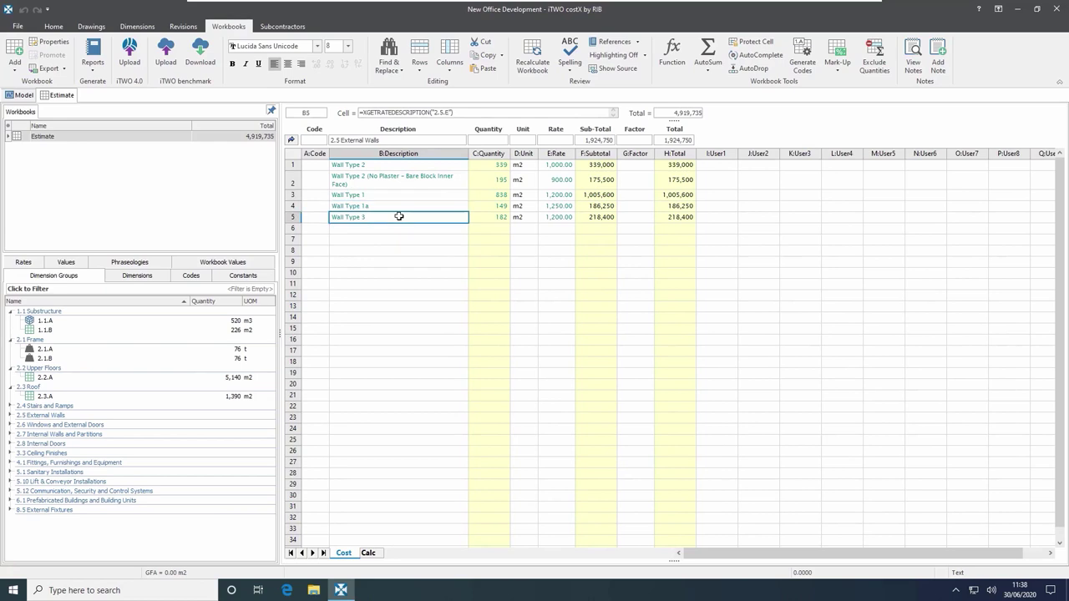
# Inspect the source links of the Wall Type 1a quantity and the bare-block Wall Type 2 rate, and return to the main cost sheet.
pyautogui.click(489, 179)
pyautogui.click(486, 206)
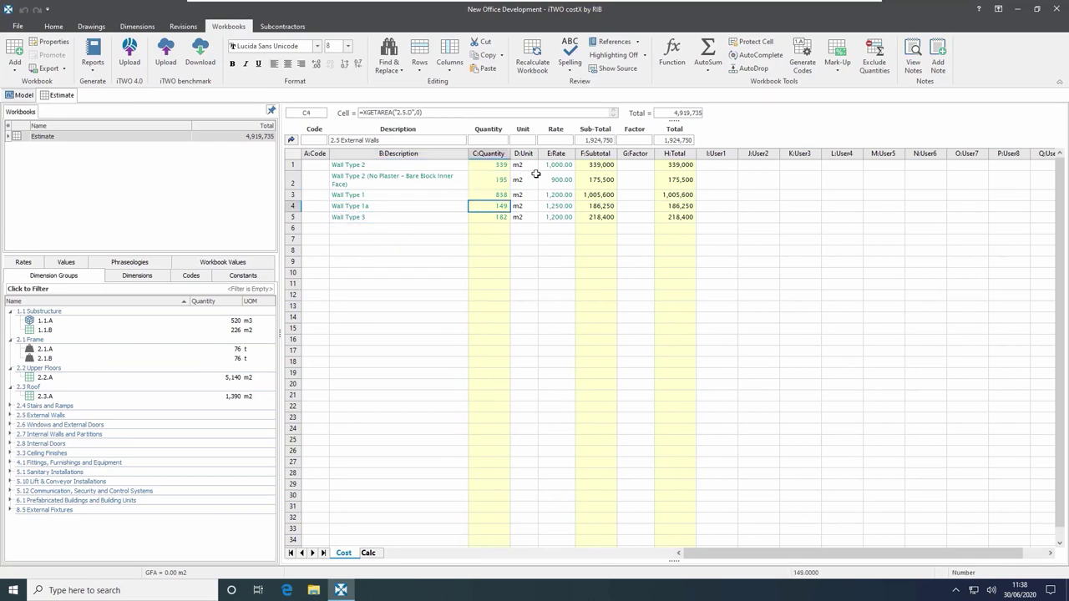
pyautogui.click(613, 72)
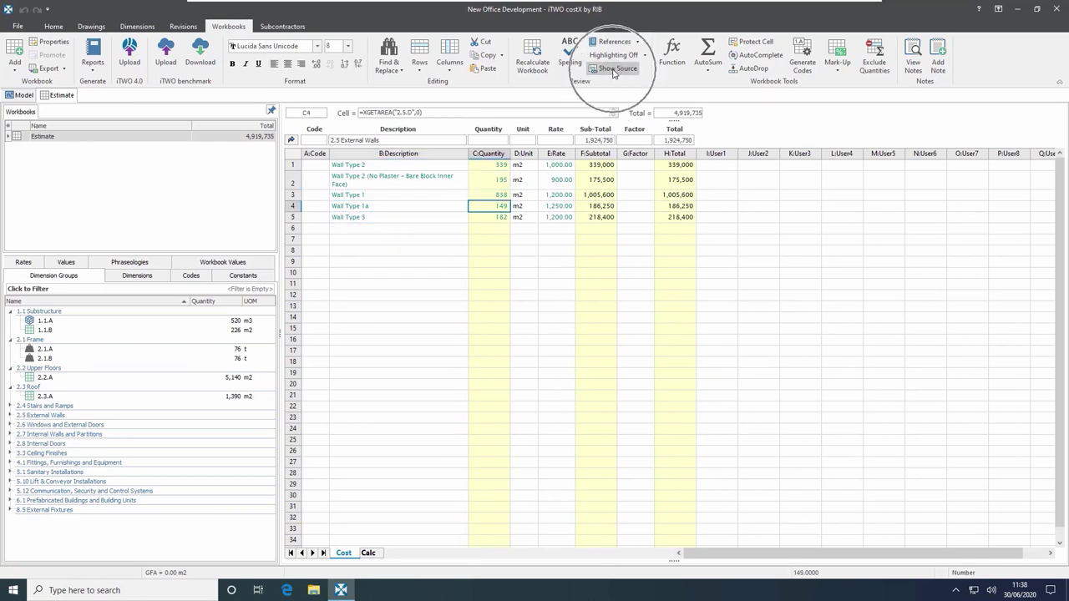
pyautogui.click(553, 178)
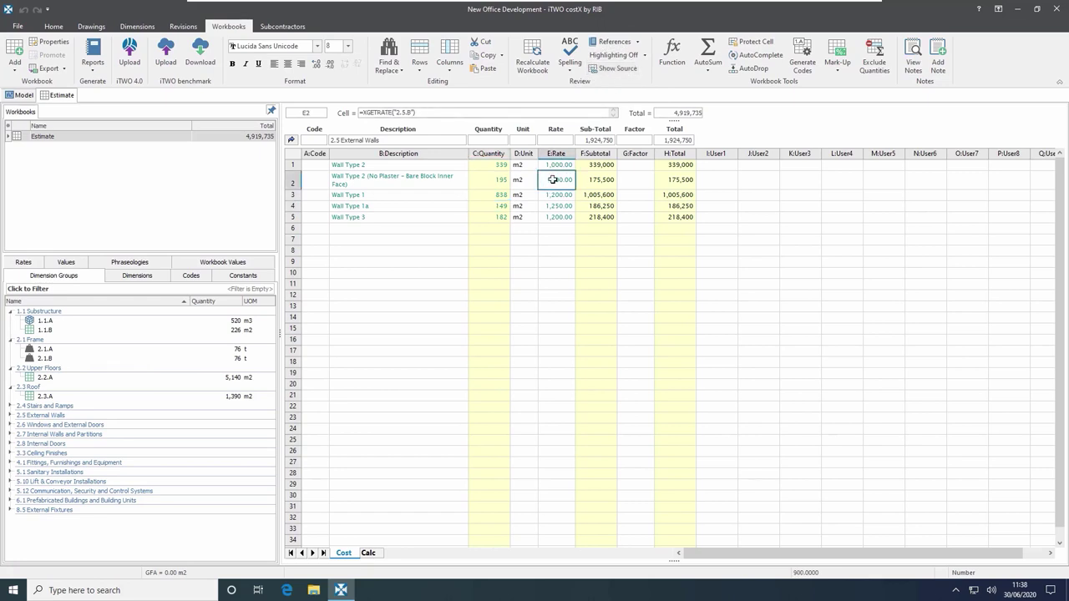
pyautogui.click(607, 73)
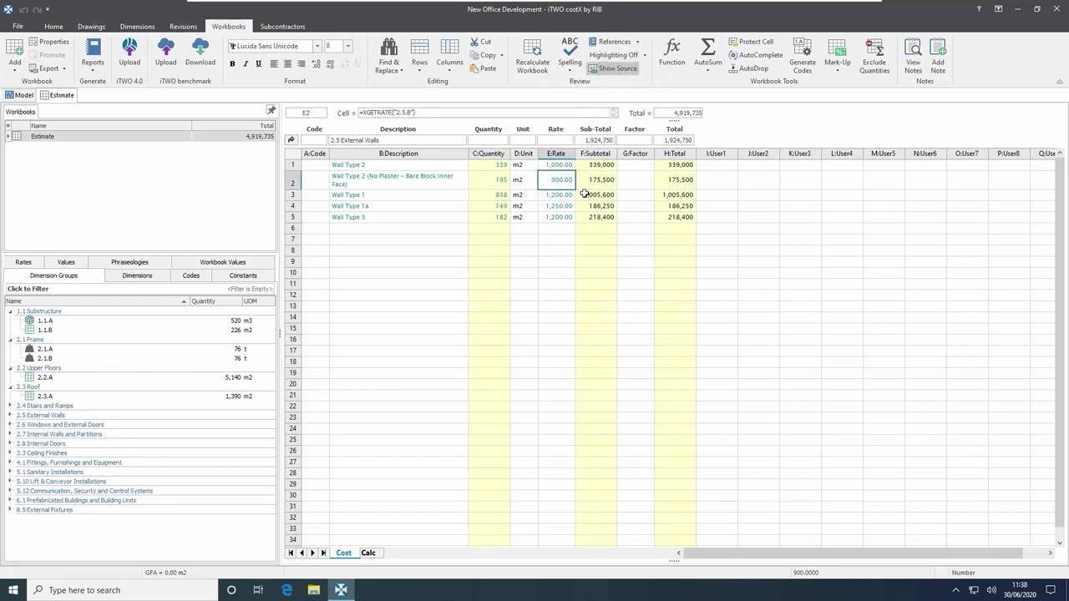
pyautogui.click(291, 140)
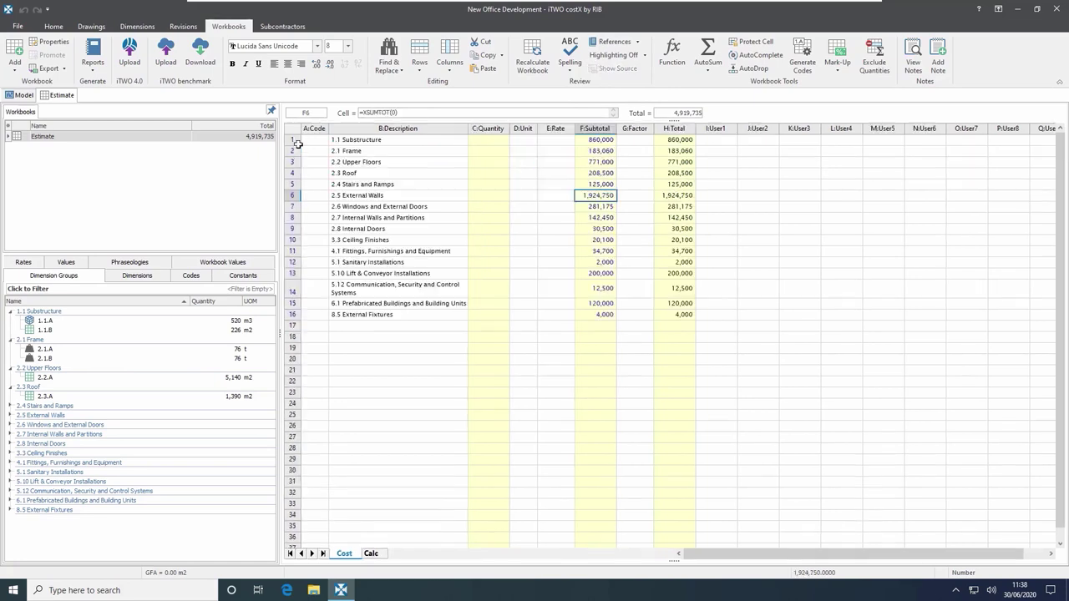